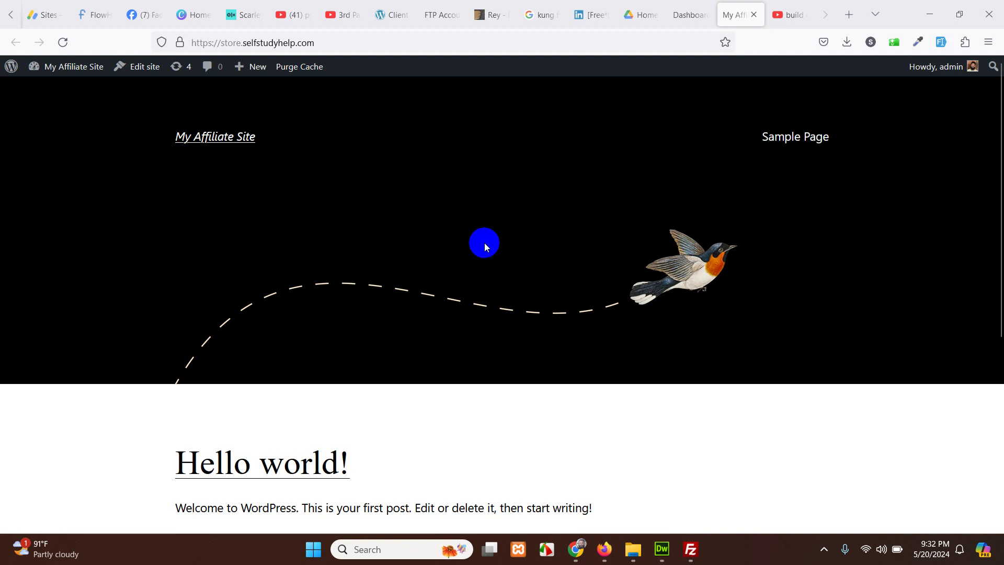
scroll(470, 293, "down", 5)
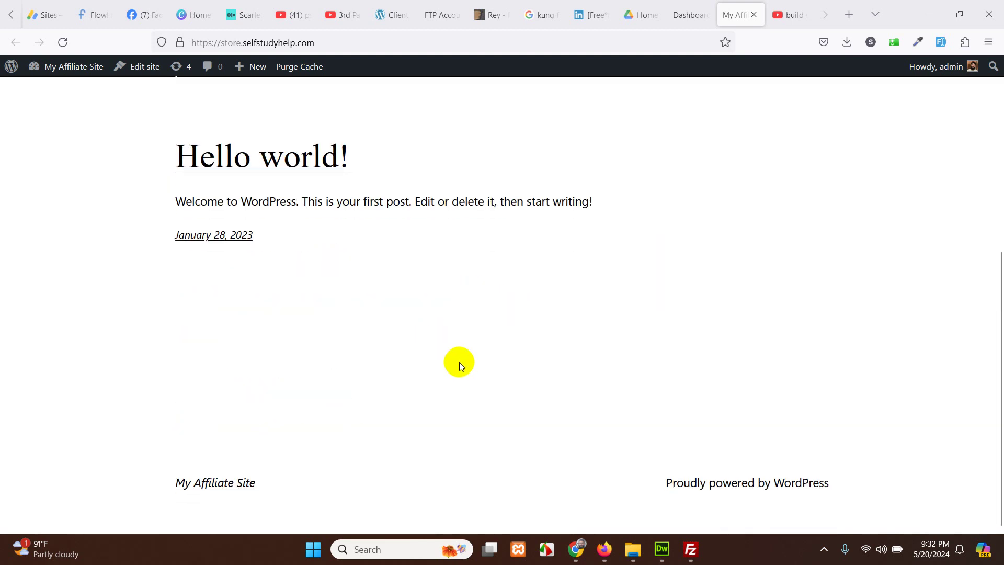
scroll(459, 361, "up", 5)
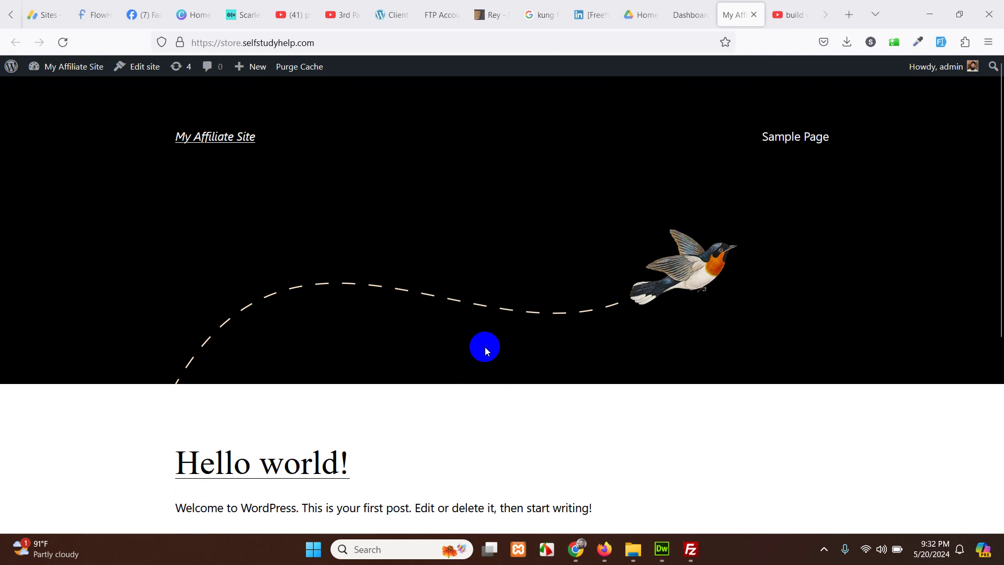
scroll(371, 429, "down", 3)
scroll(466, 425, "down", 2)
scroll(406, 355, "up", 2)
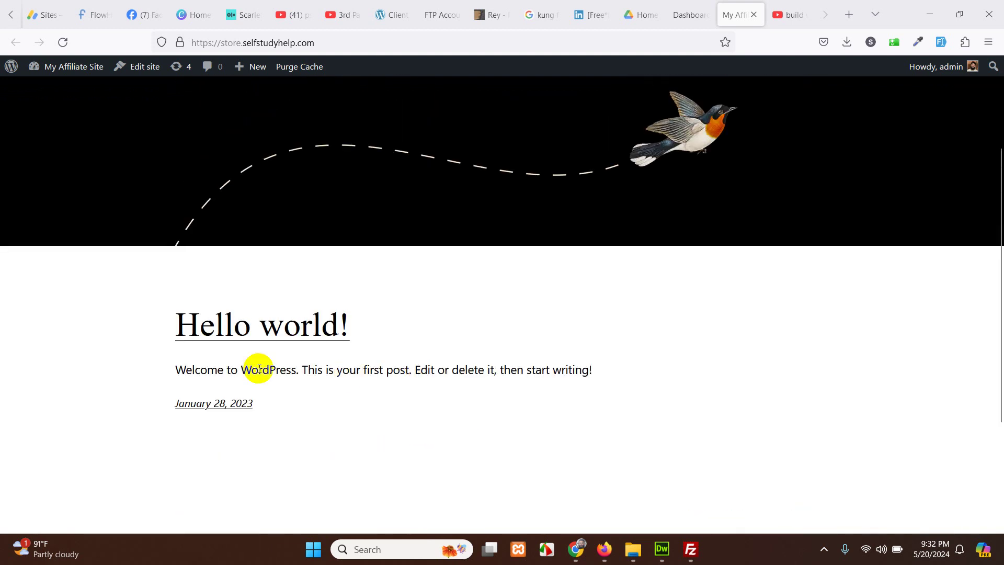
scroll(531, 306, "up", 3)
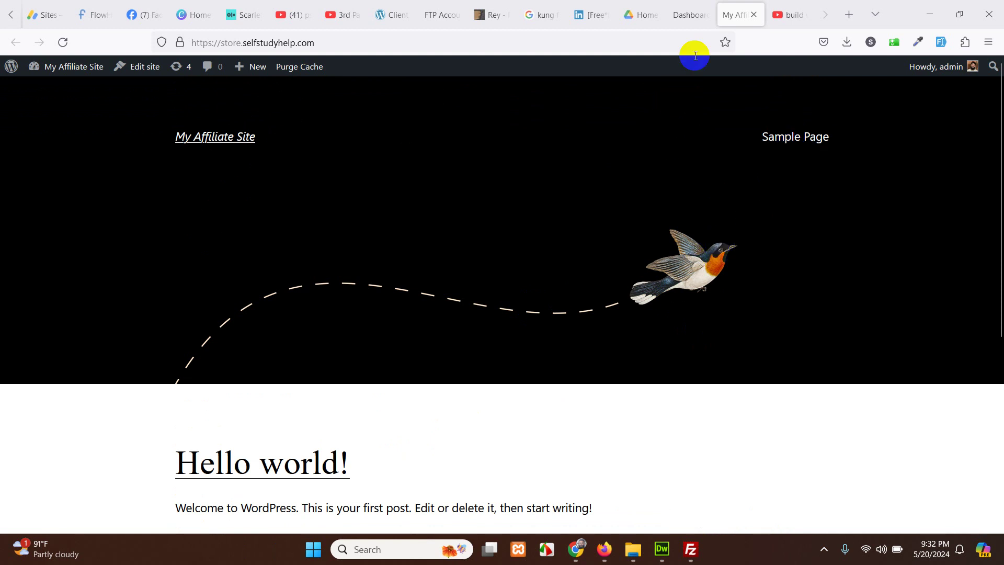
Switch between the live front page and the wp-admin dashboard tabs, ending on the dashboard
left_click(684, 15)
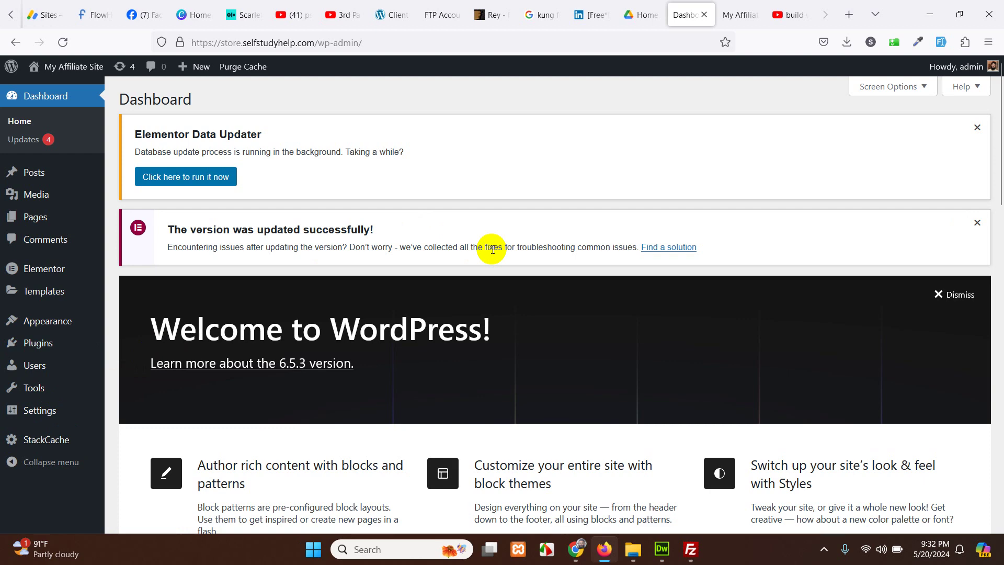
left_click(734, 15)
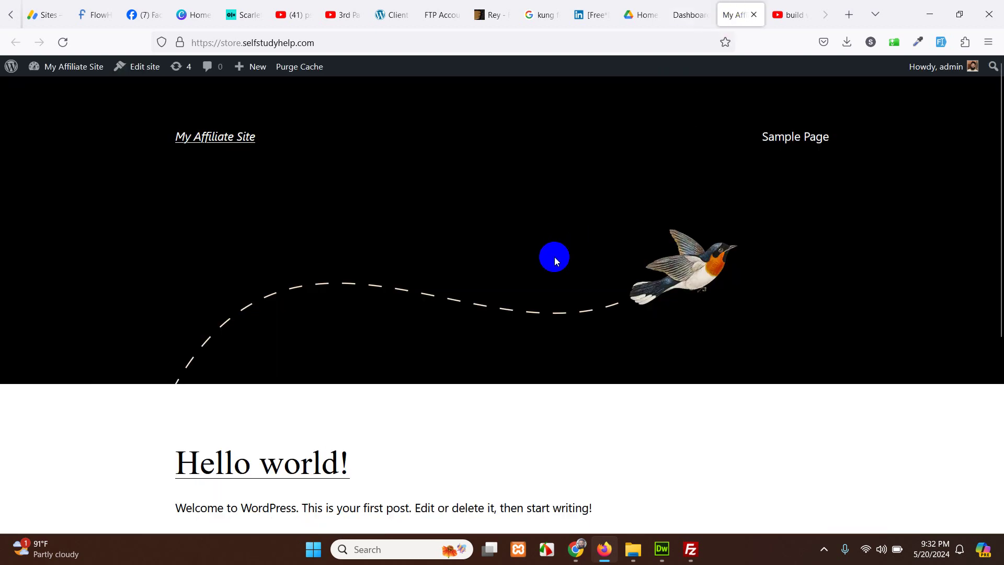
left_click(688, 14)
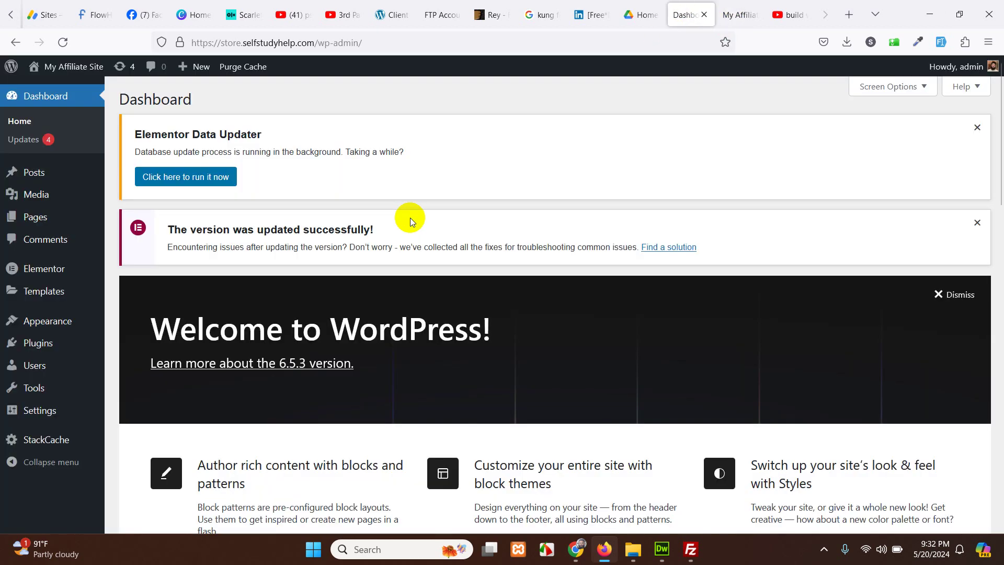
mouse_move(48, 321)
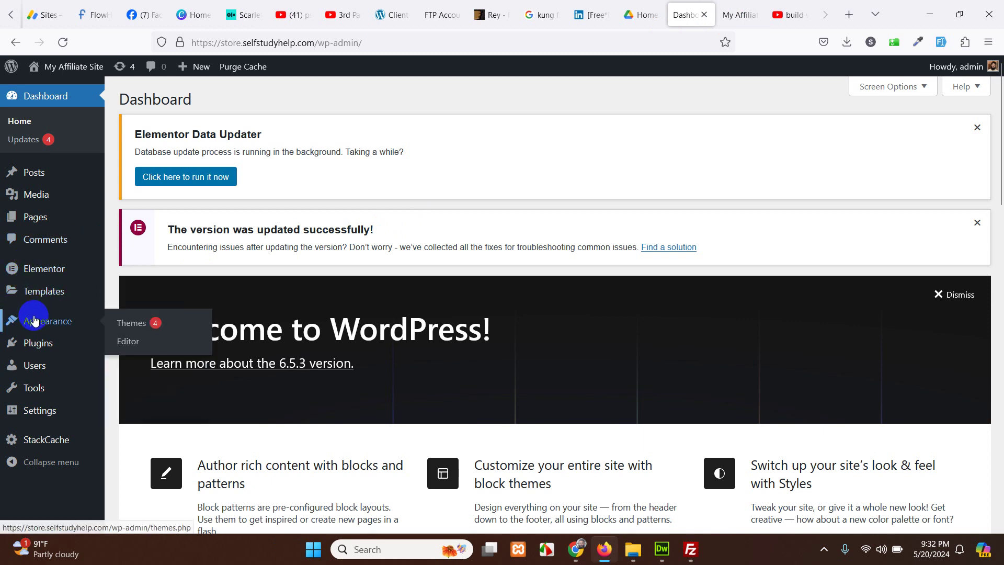
Search 'astra' under Add New Theme, install and activate Astra, then return to the front page
left_click(132, 323)
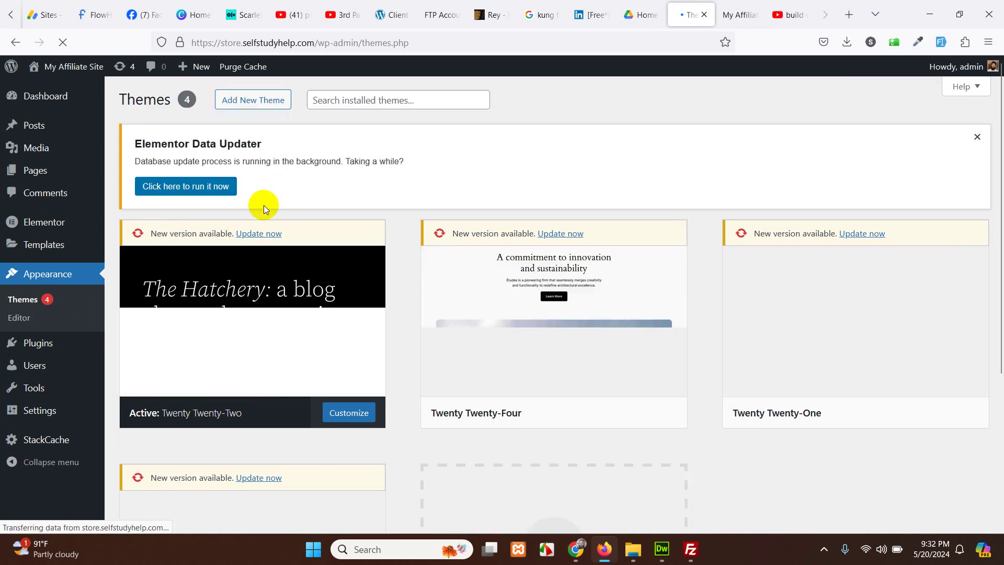
left_click(253, 100)
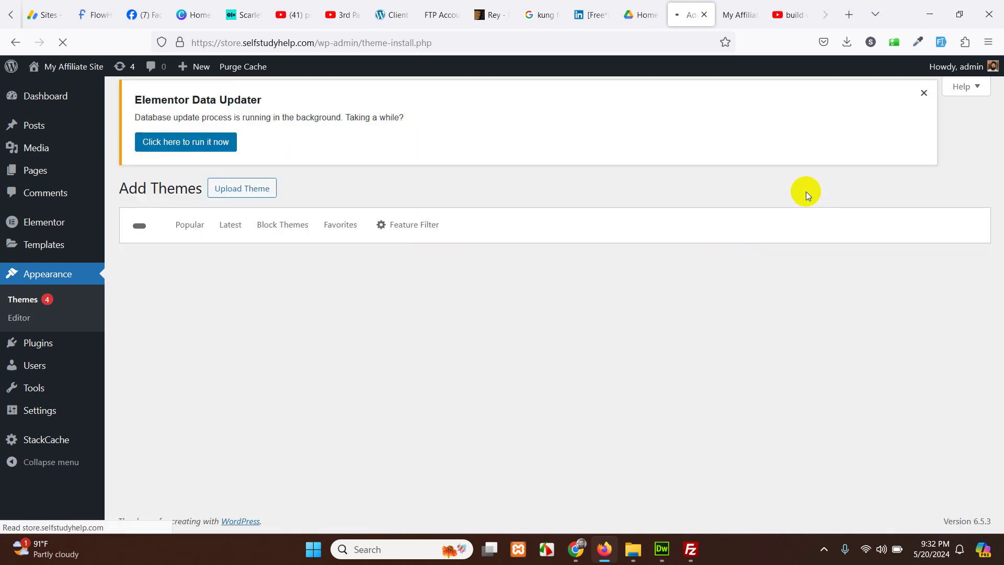
left_click(863, 235)
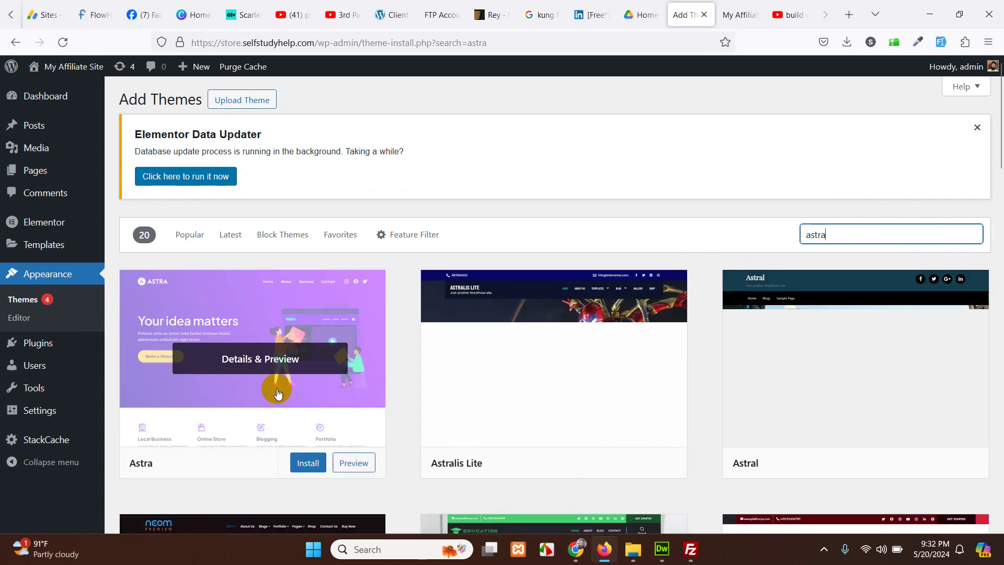
mouse_move(252, 359)
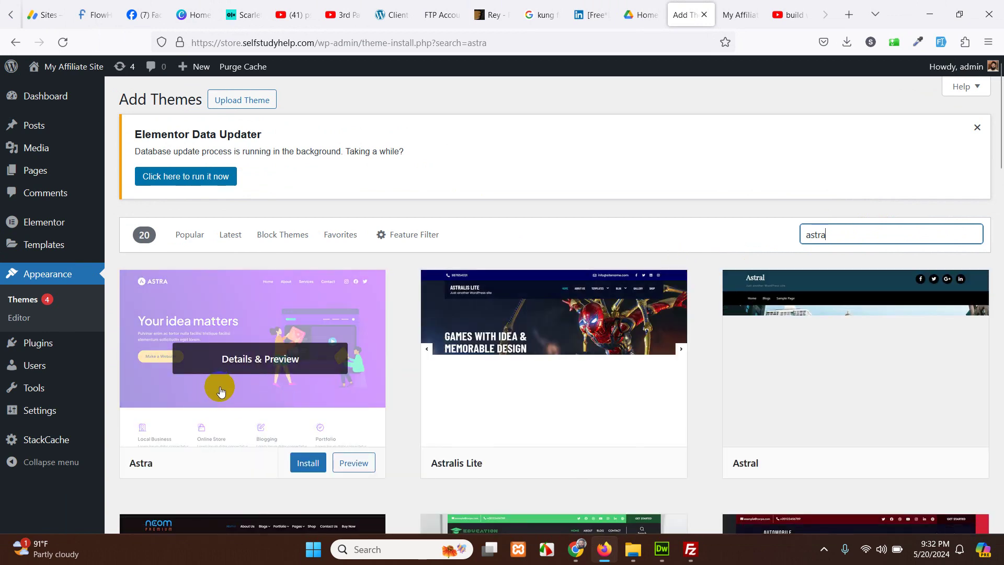
left_click(307, 463)
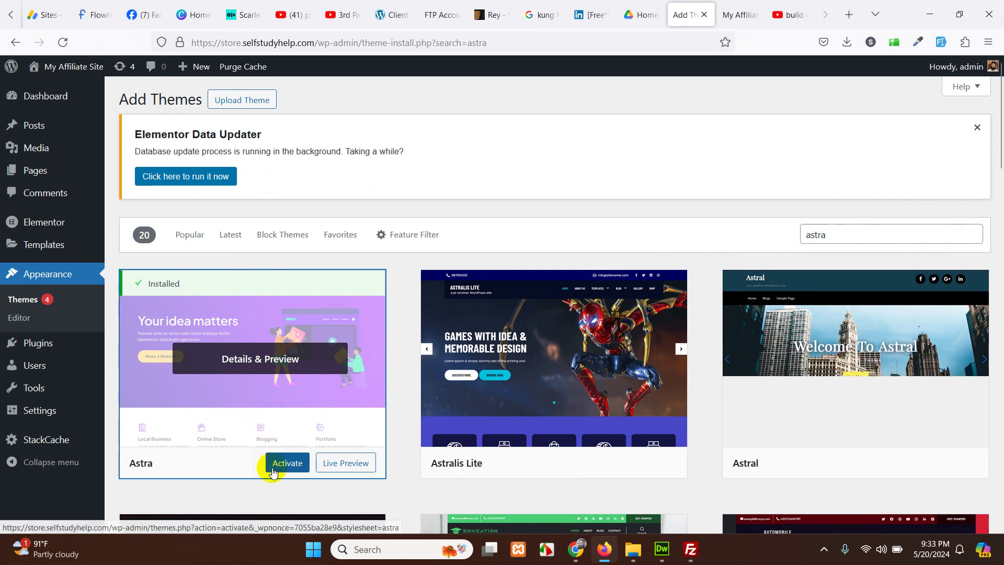
left_click(287, 463)
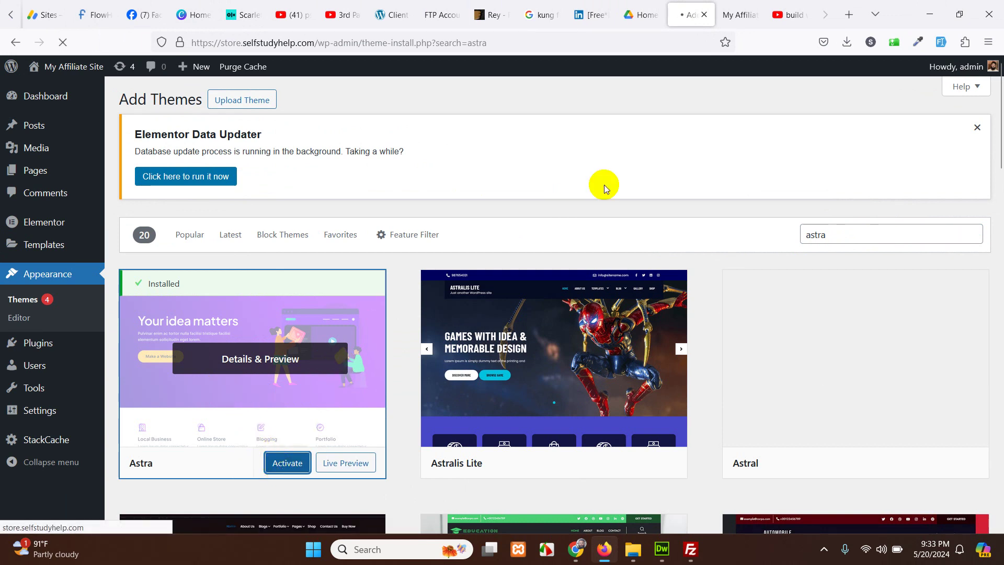
left_click(735, 15)
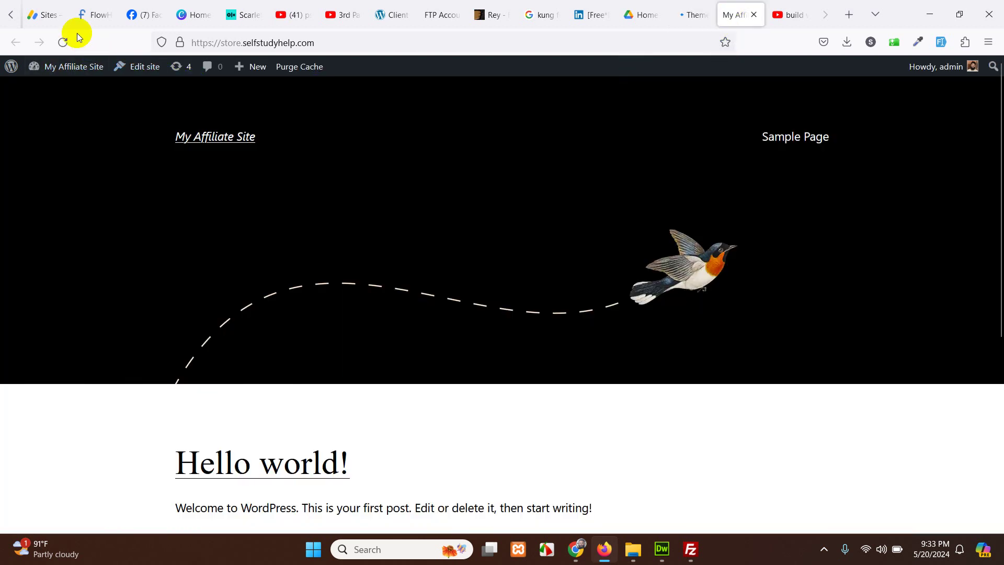
Reload the front page to see the Astra design, then go back to the Themes admin page
left_click(182, 159)
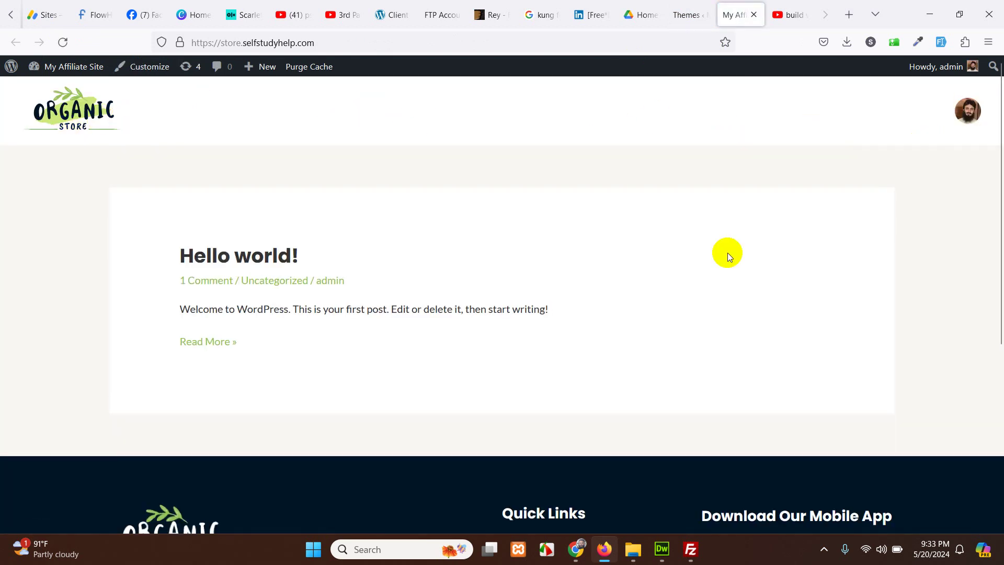
scroll(689, 438, "down", 5)
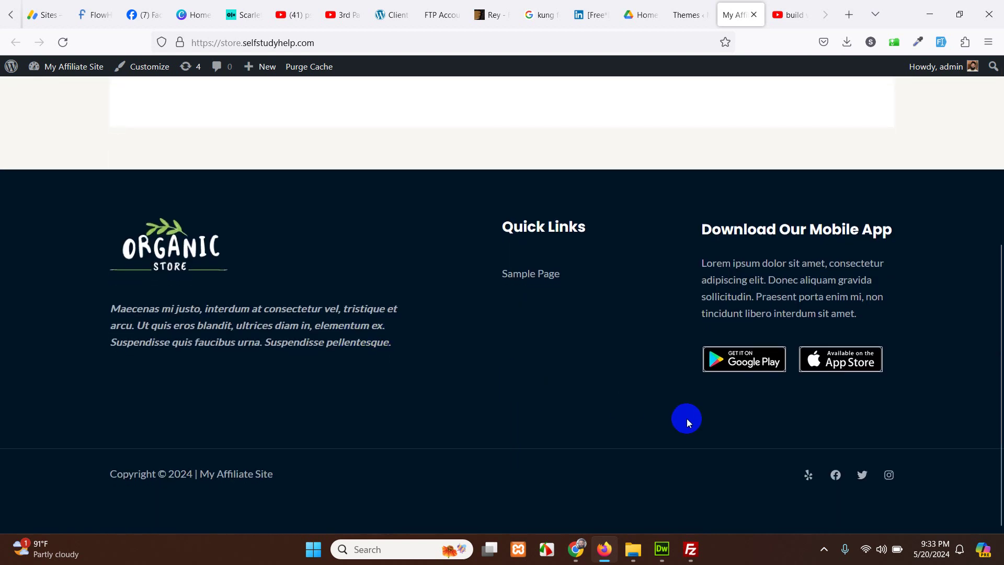
scroll(689, 420, "up", 5)
left_click(684, 14)
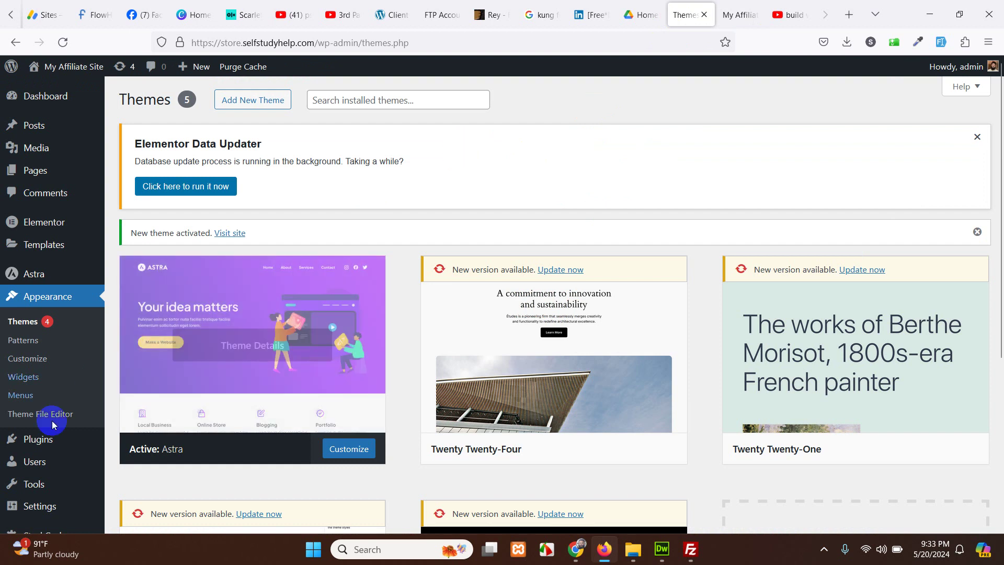
mouse_move(38, 439)
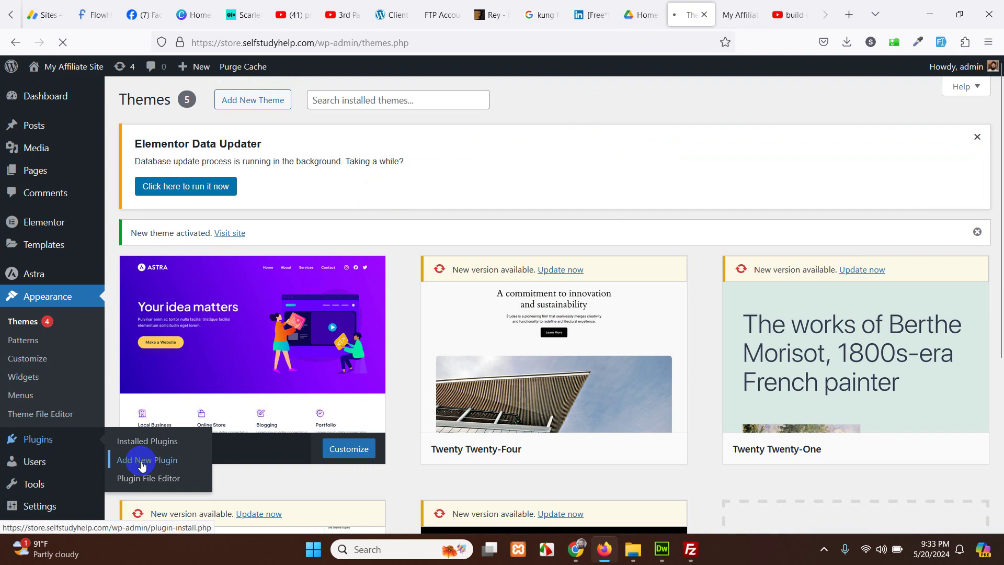
Search 'astra sites' under Add New Plugin, install and activate Starter Templates, and refresh
left_click(142, 462)
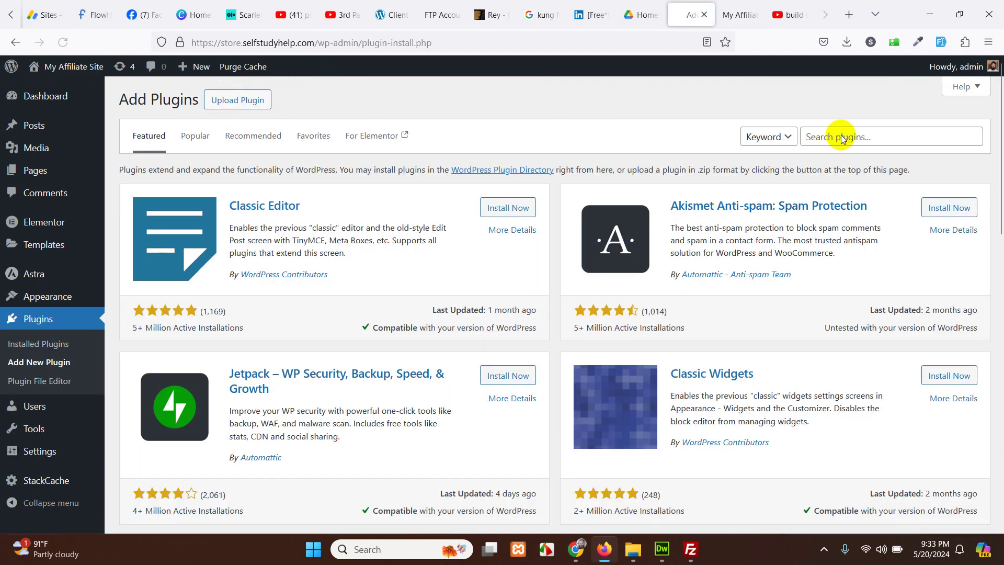
left_click(847, 137)
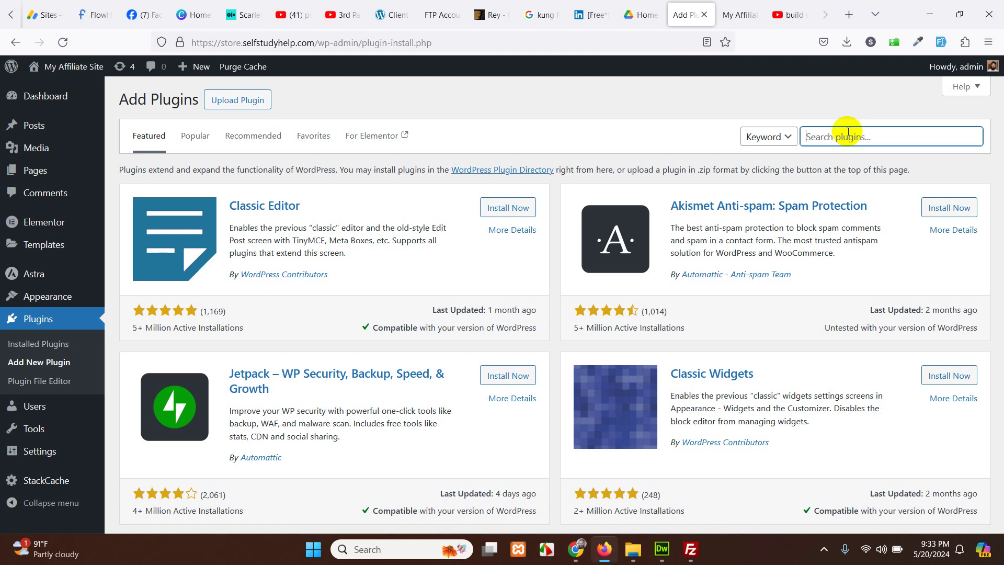
type("astra s")
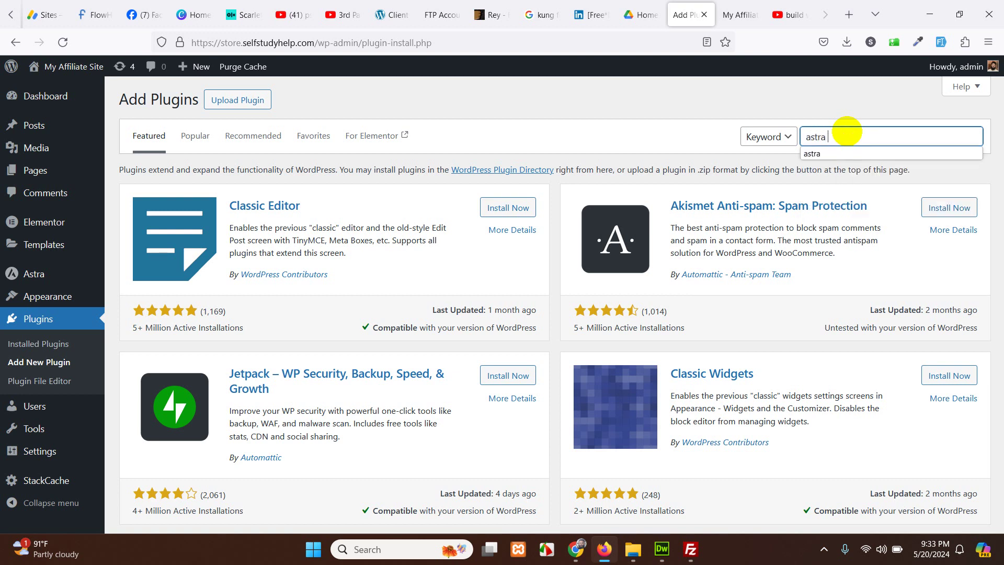
type("ites")
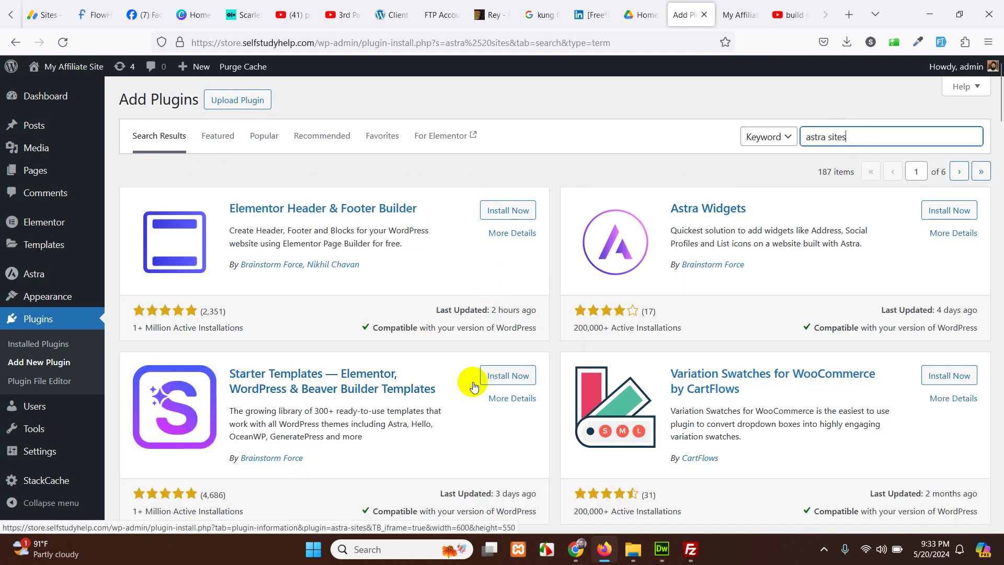
left_click(508, 374)
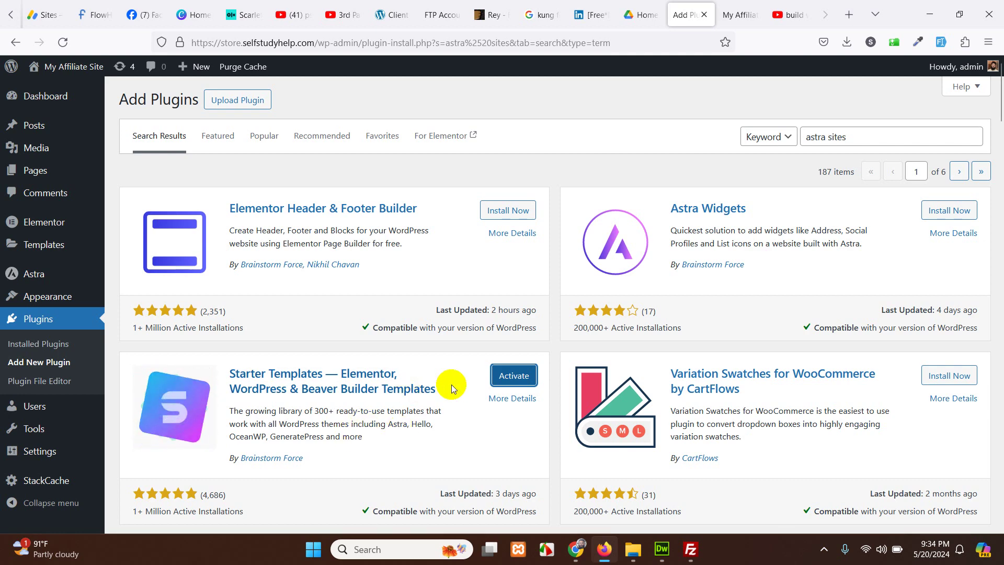
left_click(513, 375)
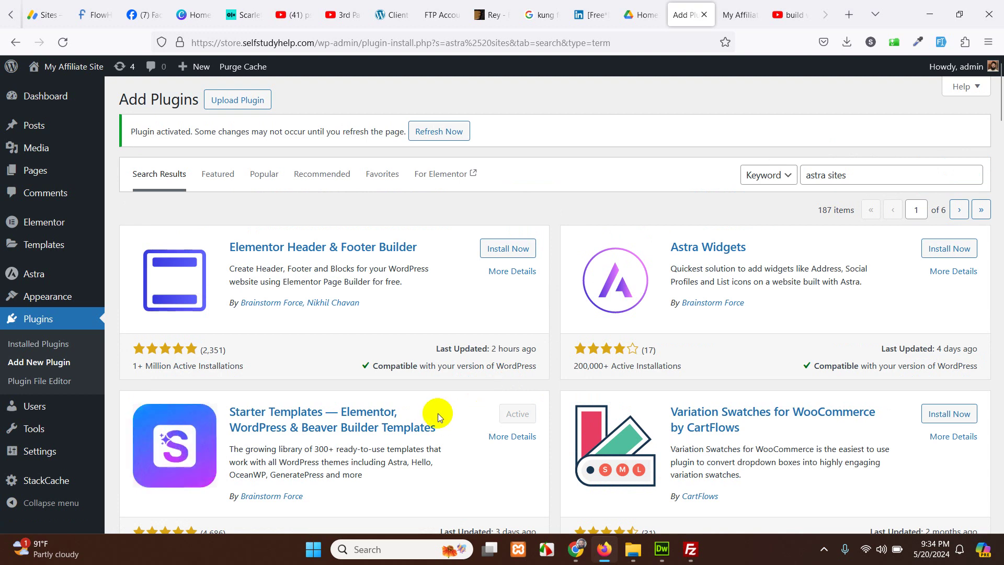
left_click(63, 41)
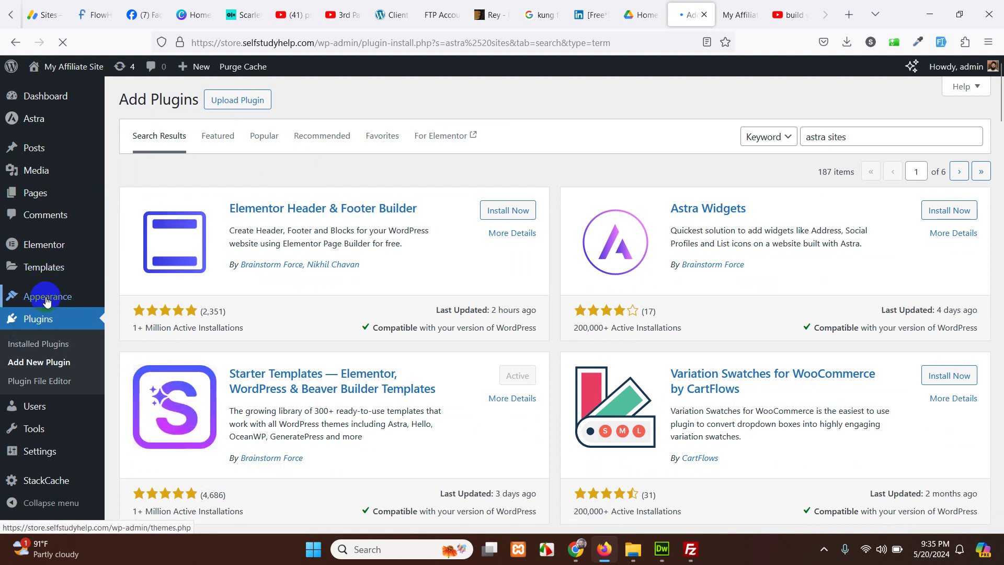
mouse_move(48, 296)
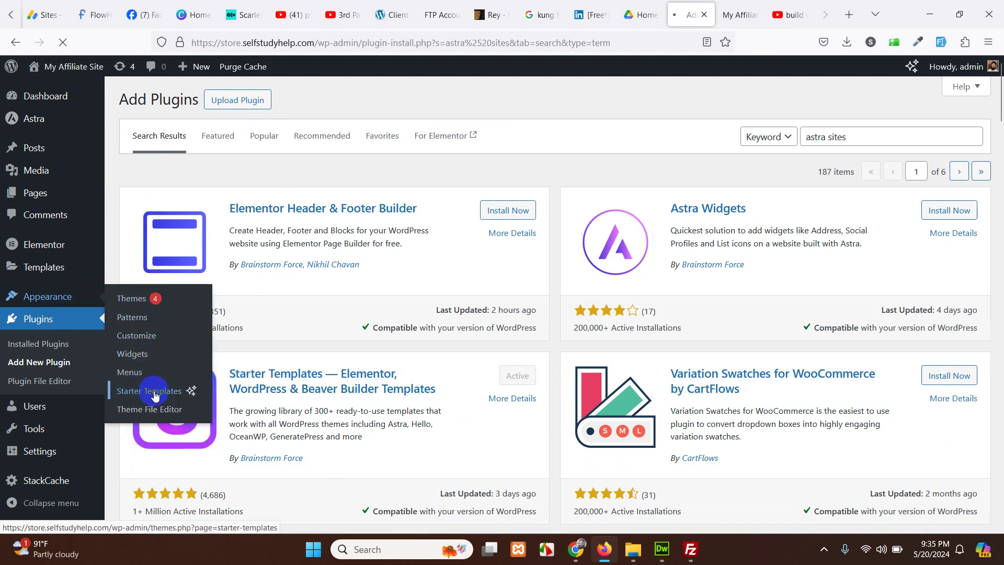
From Starter Templates choose Build with Templates, then Try the New AI Builder
left_click(153, 390)
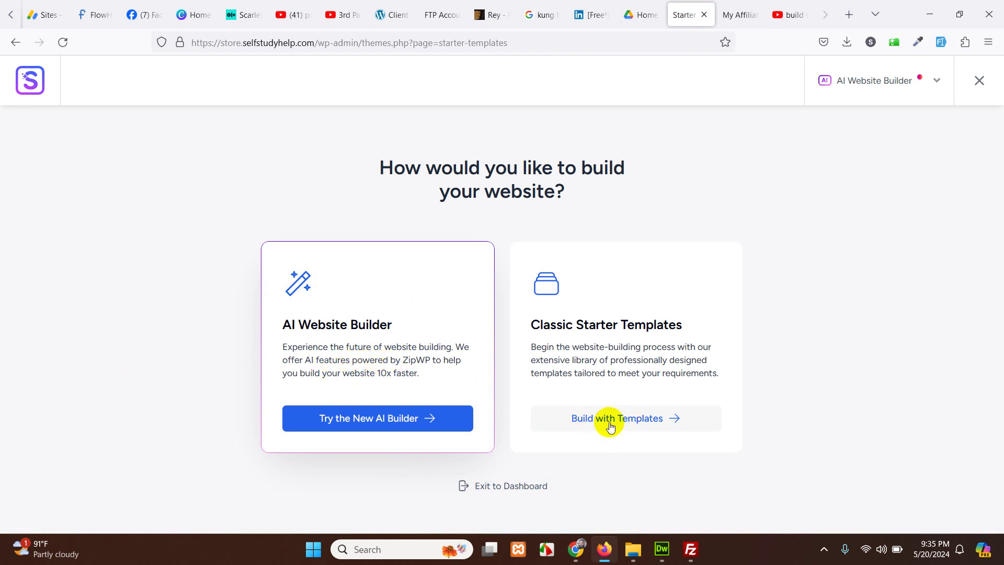
left_click(611, 425)
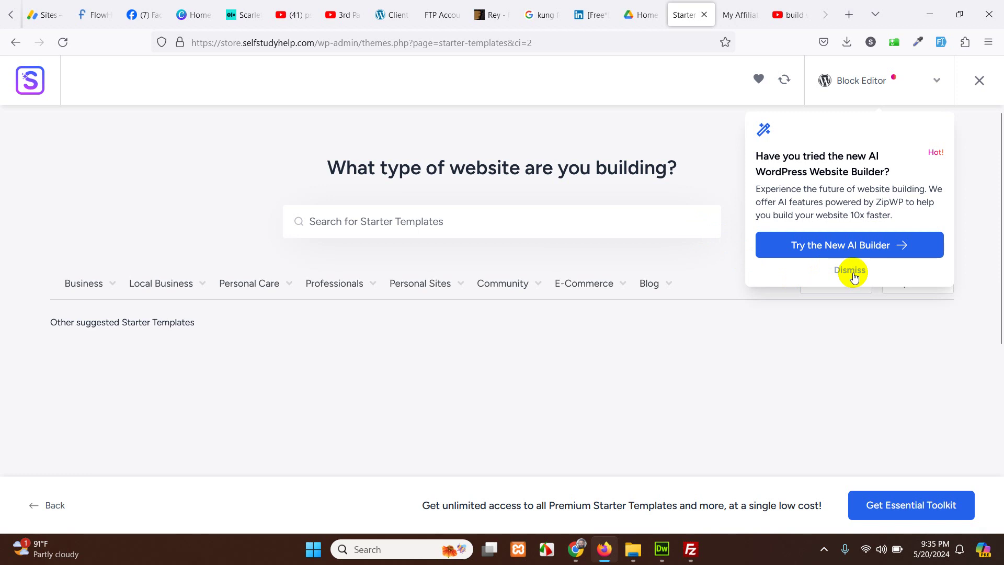
scroll(593, 356, "down", 3)
scroll(479, 339, "up", 3)
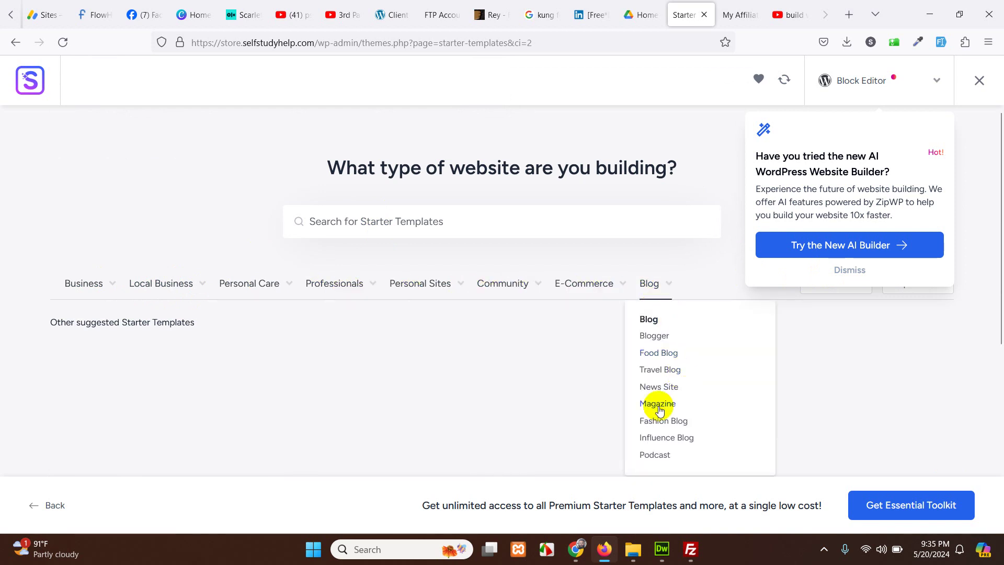
left_click(837, 245)
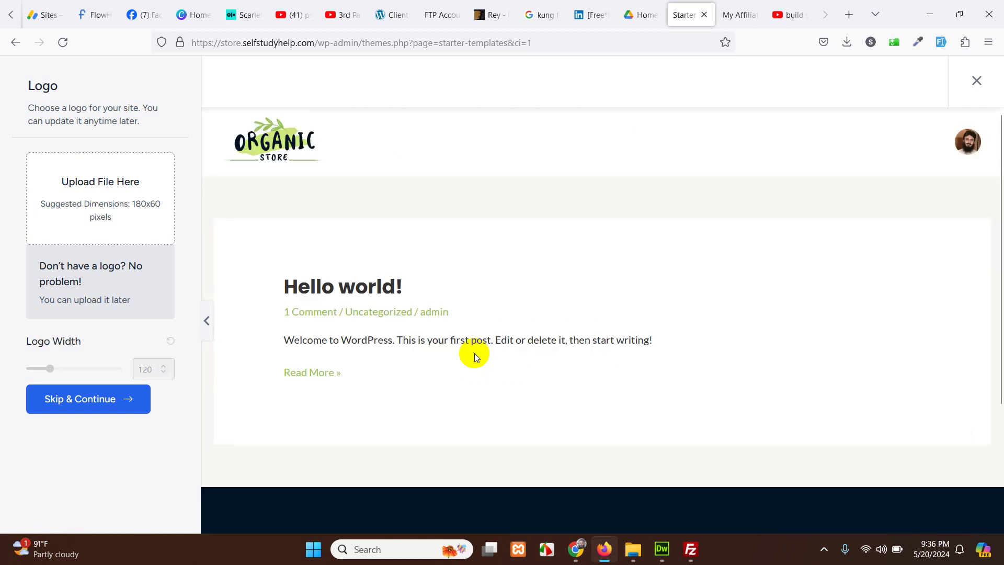
Pick the LOGO image from the Media Library as the starter site's logo
left_click(96, 210)
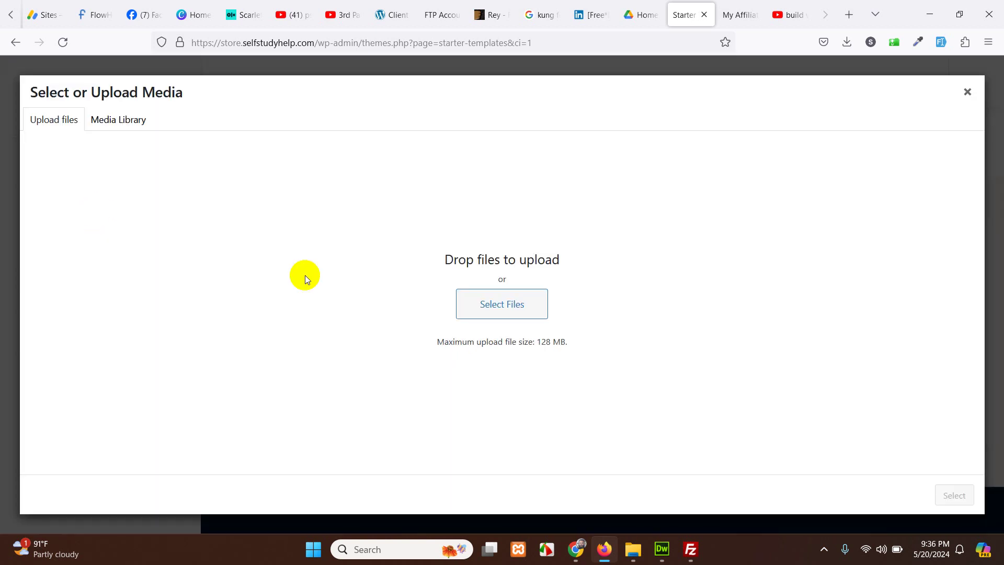
left_click(117, 119)
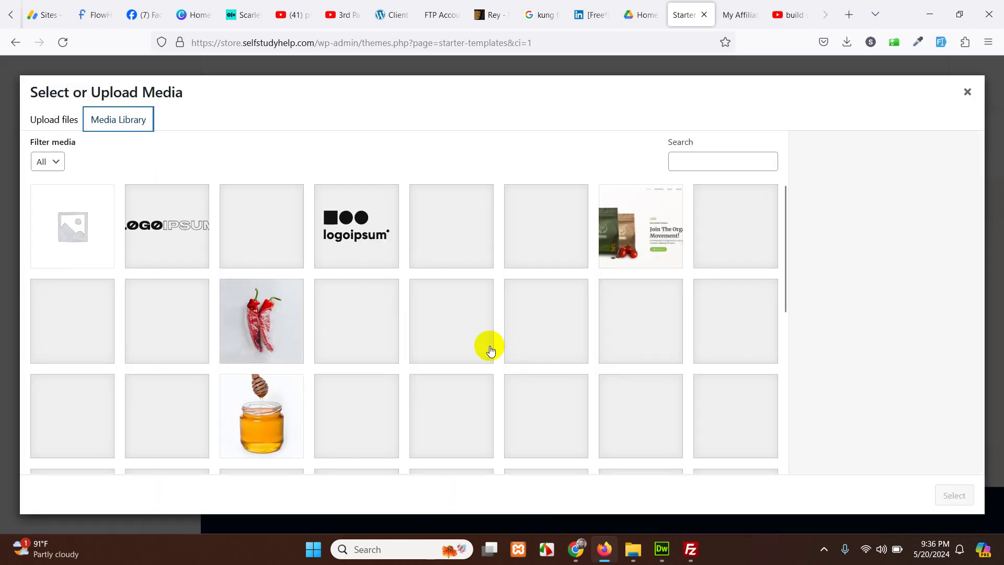
left_click(261, 227)
left_click(954, 495)
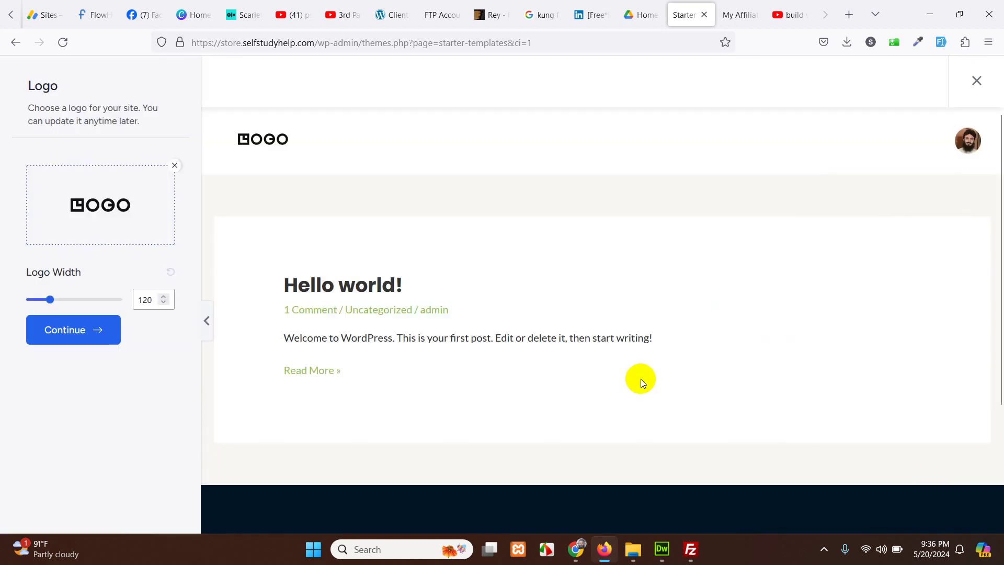
Try the orange palette, settle on the pink palette, and save the customizations
left_click(73, 330)
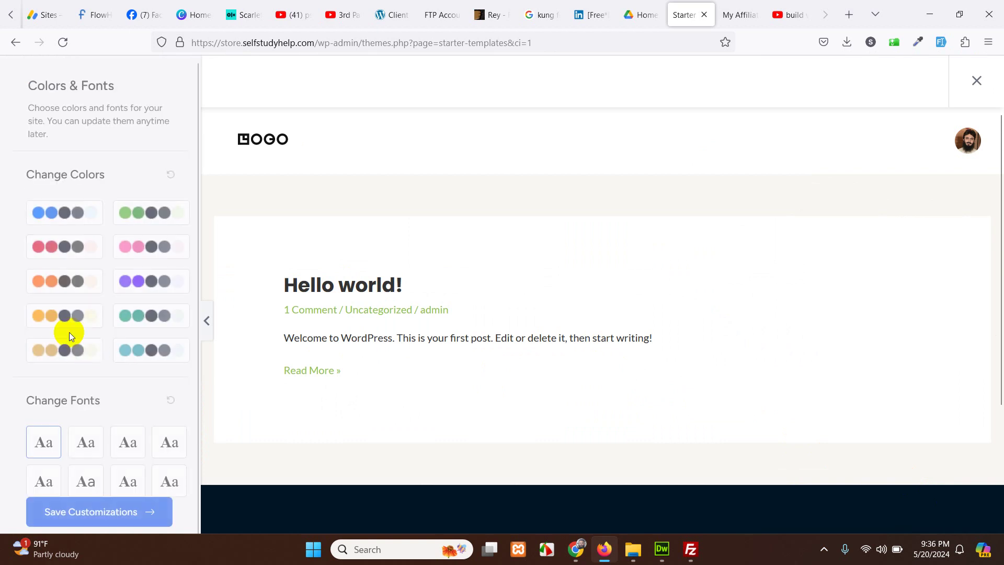
scroll(137, 367, "down", 1)
scroll(128, 369, "down", 1)
left_click(55, 242)
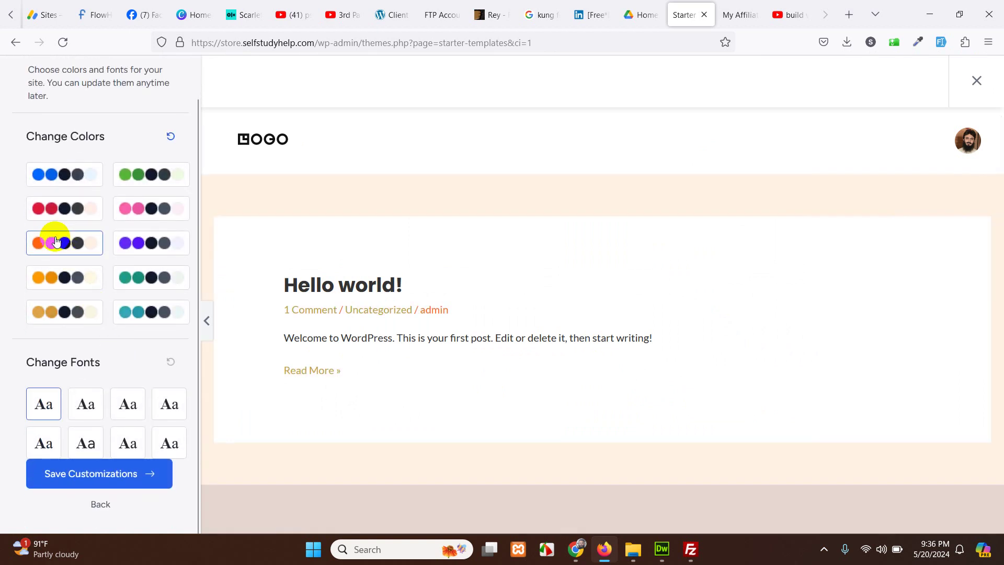
left_click(165, 211)
left_click(99, 473)
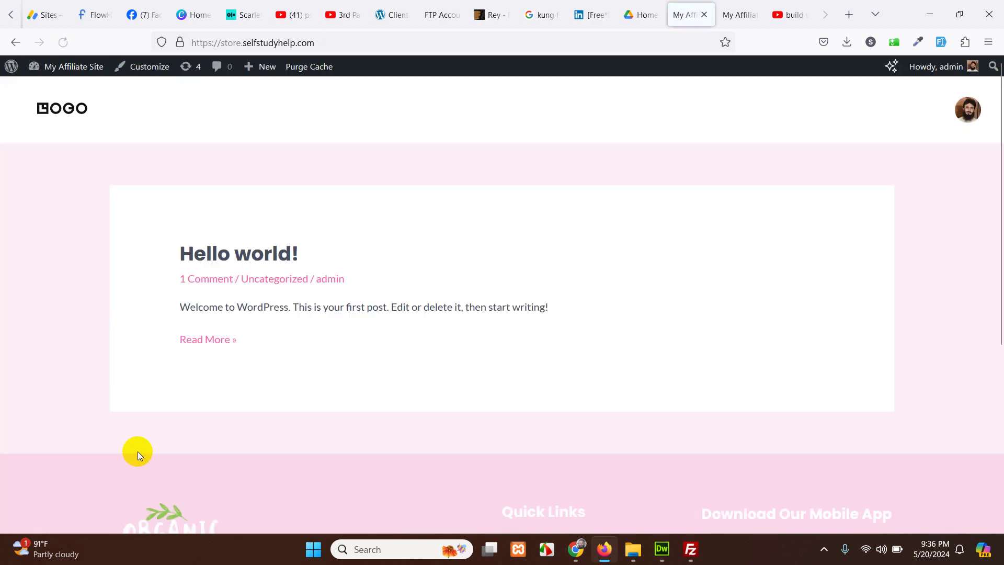
scroll(425, 329, "down", 5)
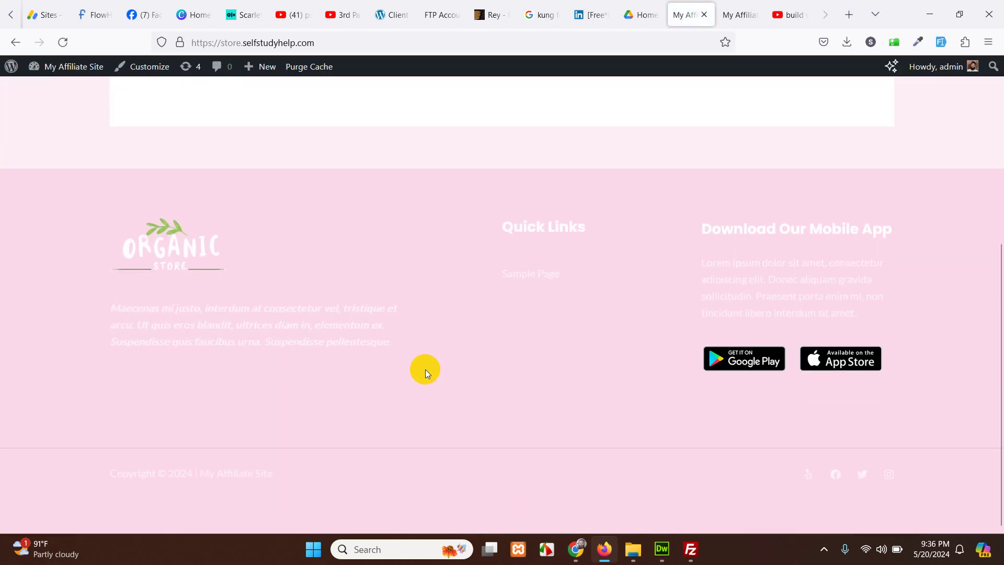
scroll(424, 361, "up", 5)
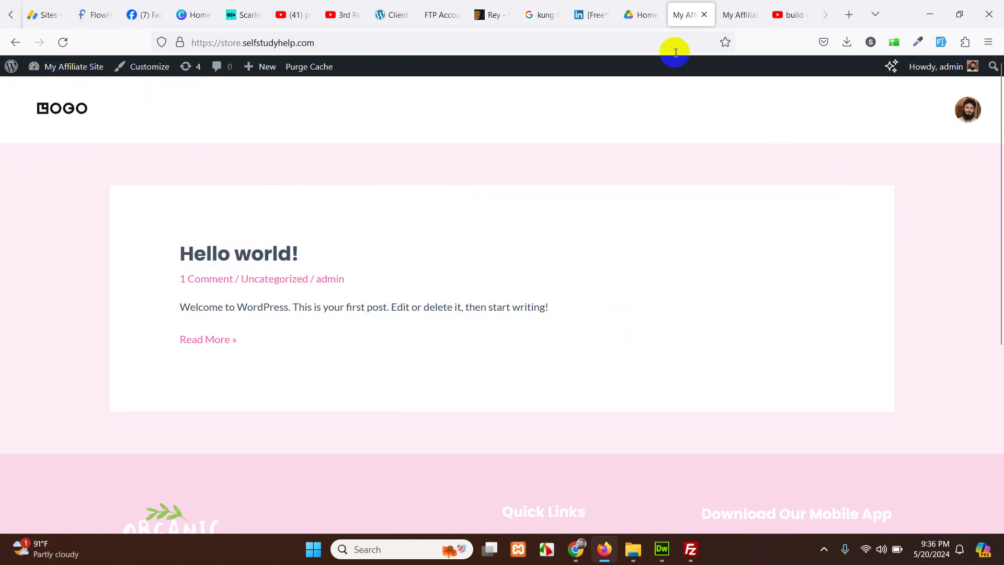
Go to the admin dashboard, Starter Templates, and start the new AI Website Builder
left_click(63, 66)
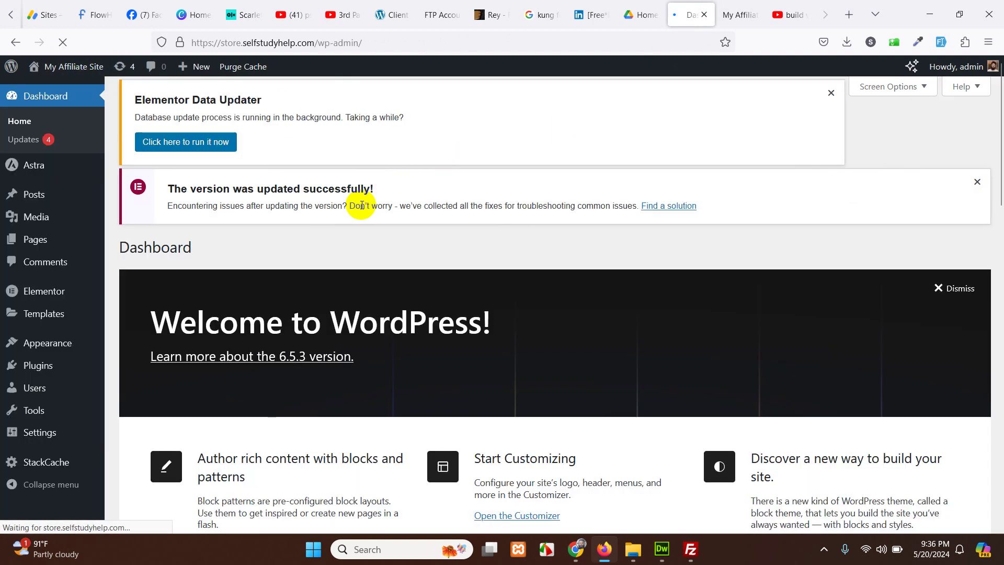
mouse_move(47, 343)
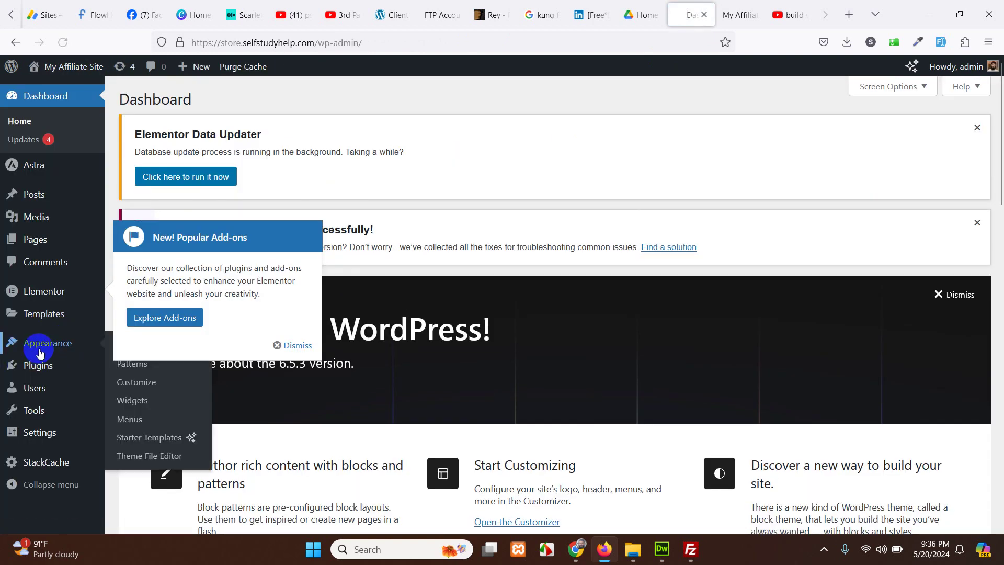
left_click(142, 438)
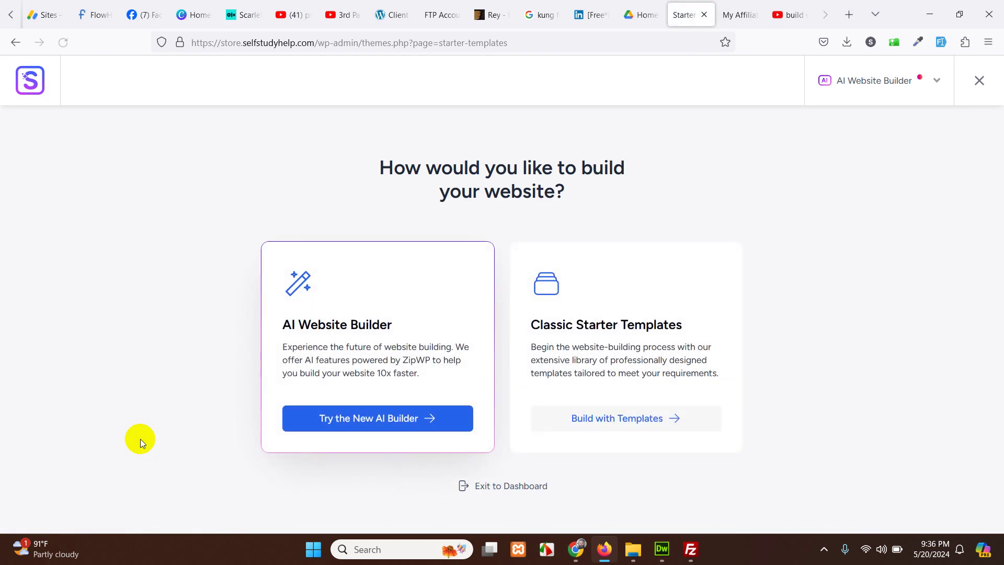
left_click(347, 422)
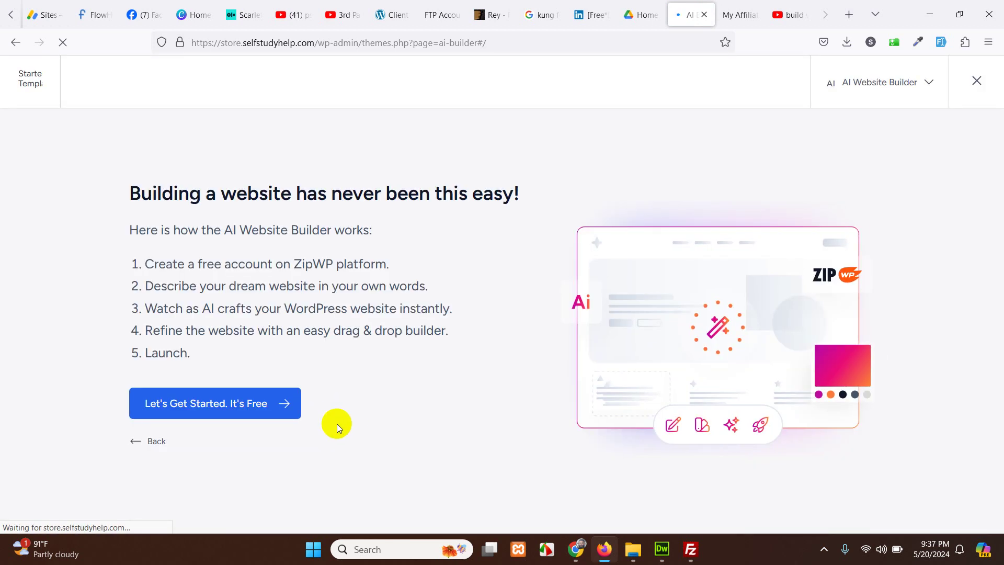
Start a free ZipWP account, signing in with the second Google account and its password
left_click(209, 407)
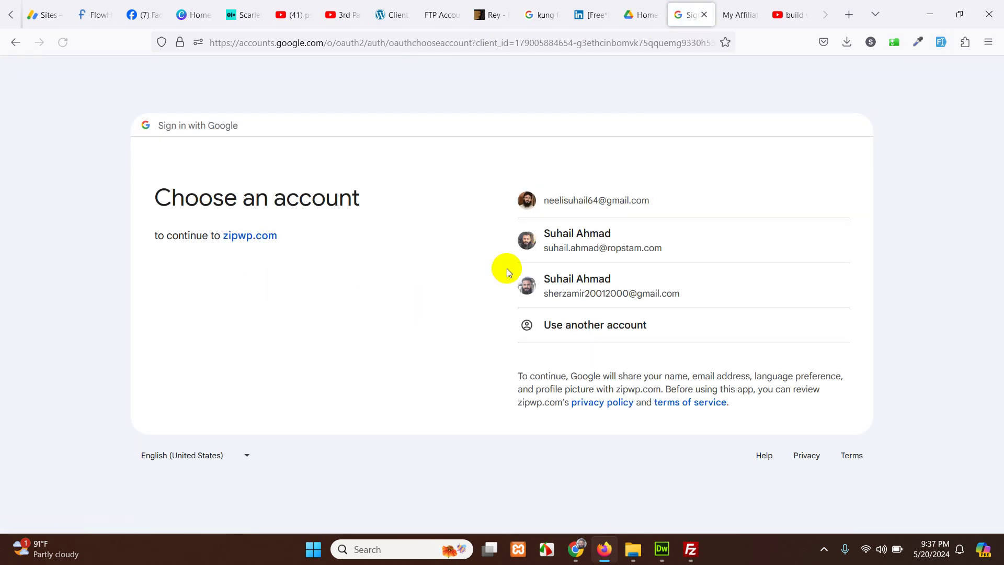
left_click(562, 243)
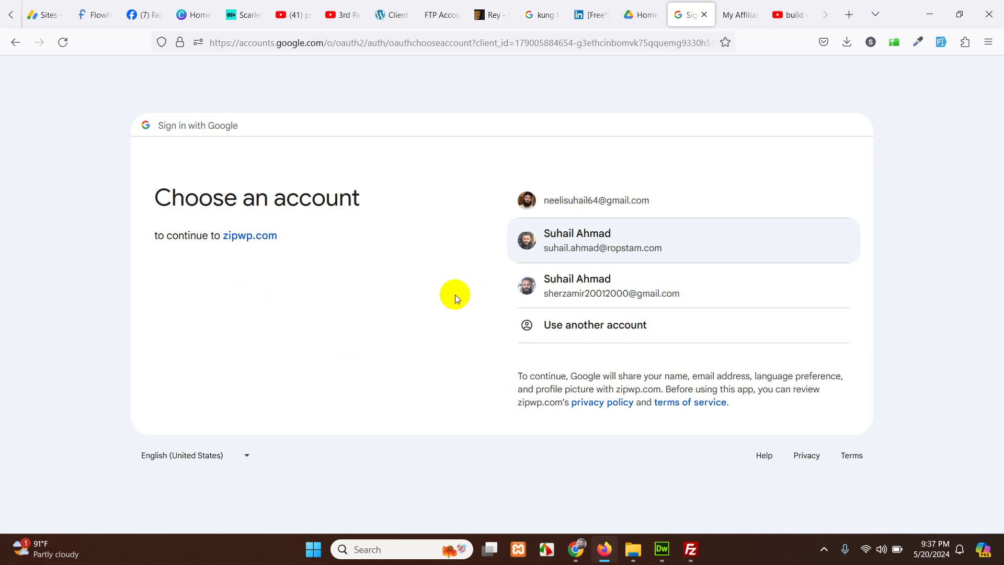
left_click(575, 239)
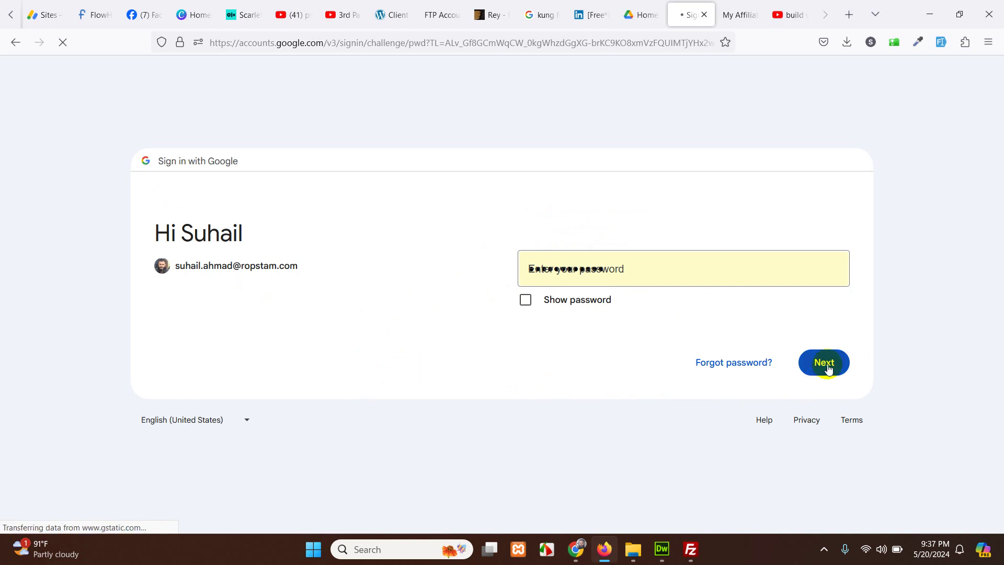
left_click(827, 364)
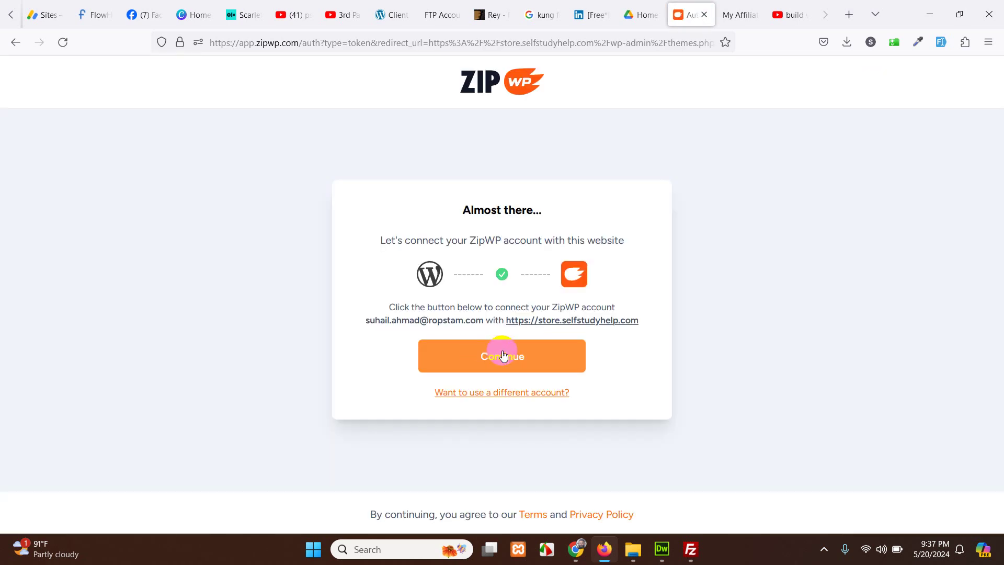
Confirm linking the ZipWP account to store.selfstudyhelp.com
left_click(502, 355)
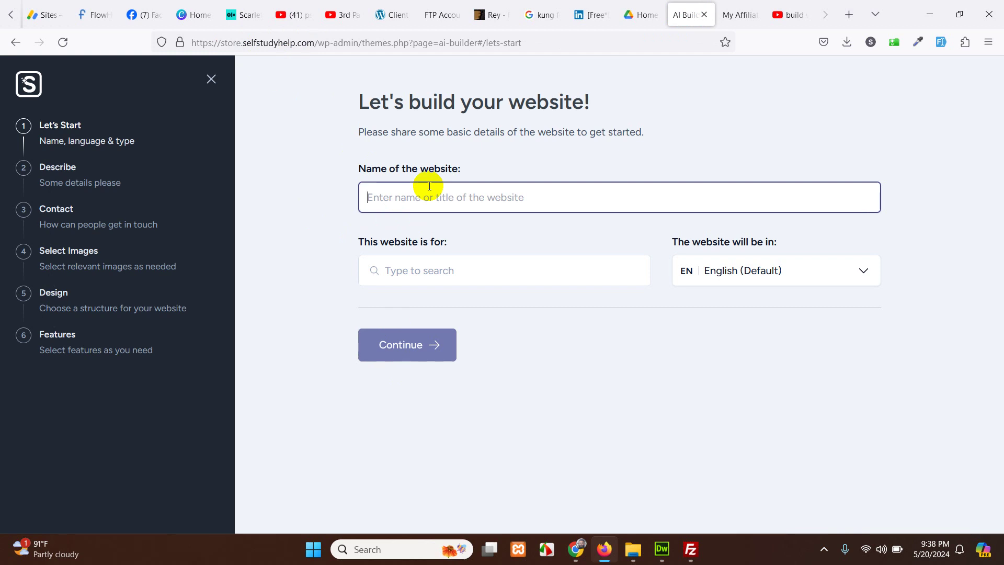
type("Iphone Shop")
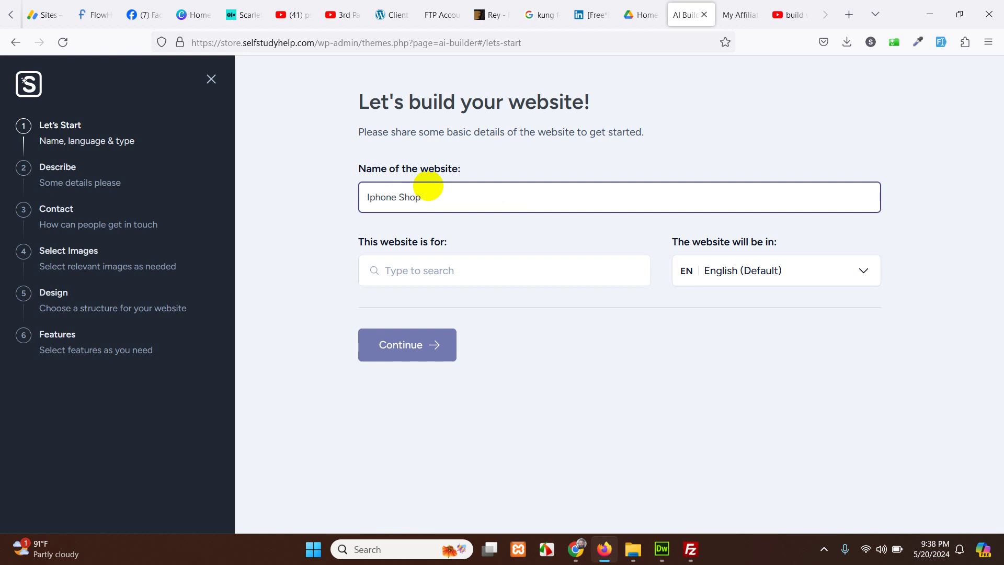
Set the website type to Phone Shop for 'Iphone Shop' and continue to the description step
left_click(436, 270)
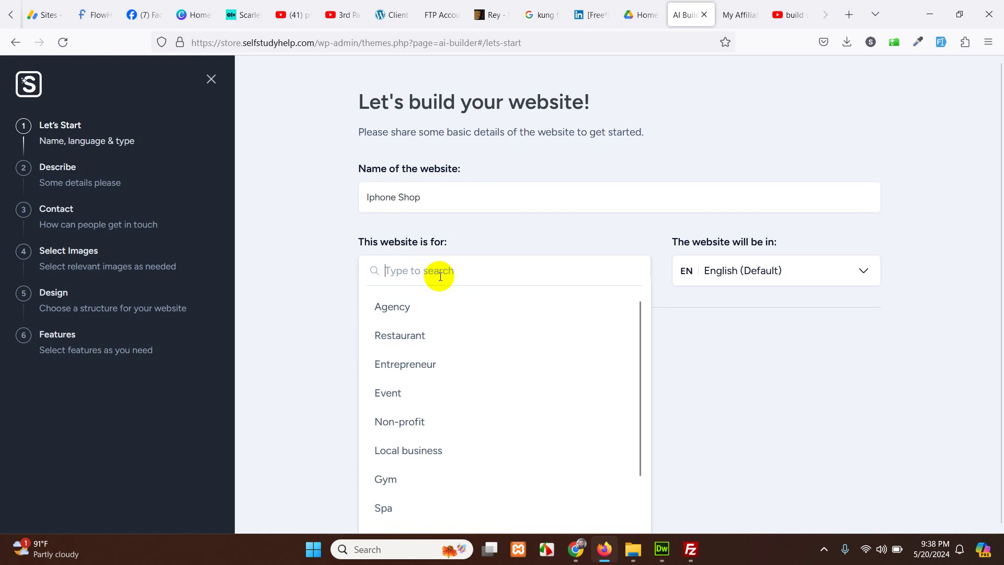
type("Phone Shop")
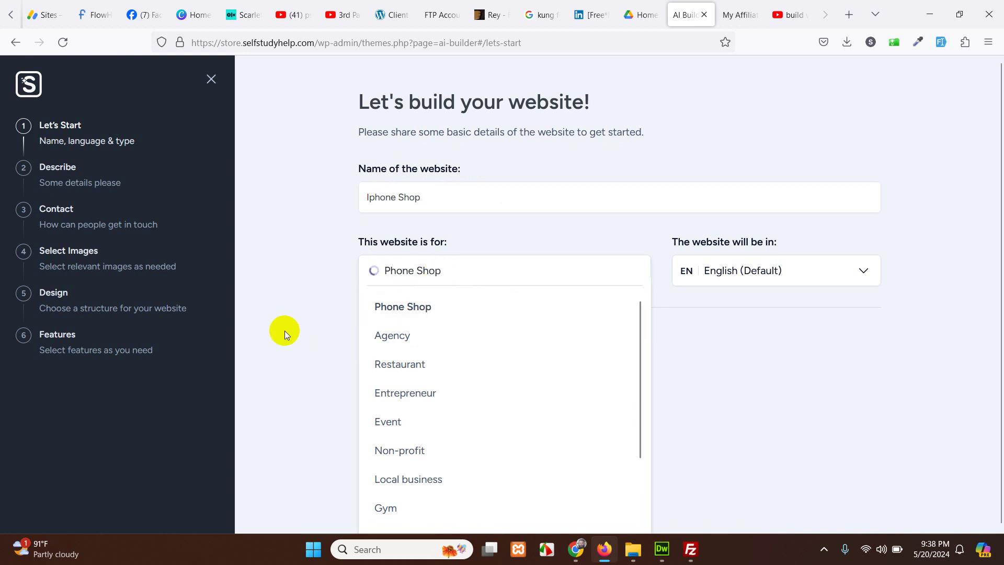
left_click(402, 306)
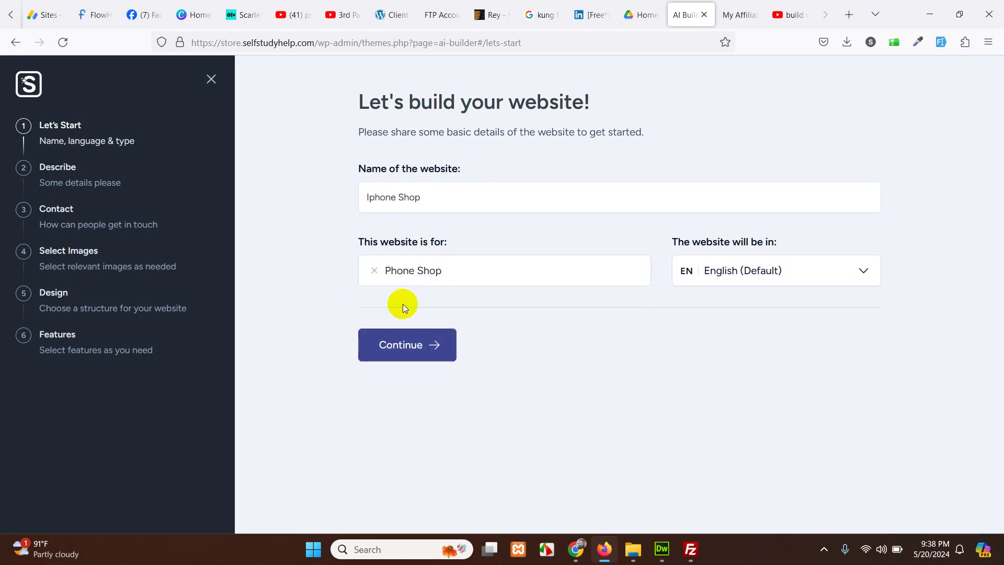
left_click(407, 345)
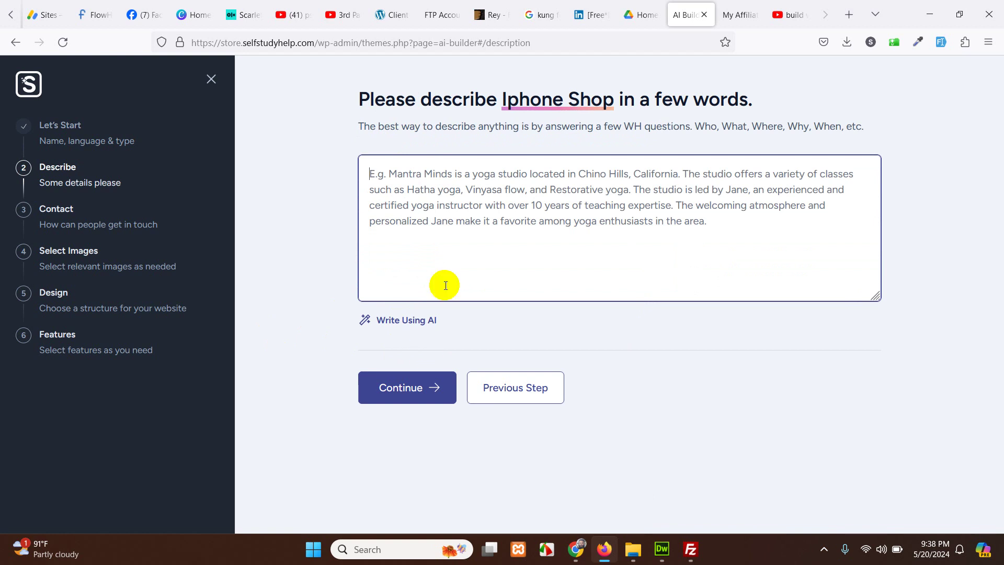
type("Build a website for")
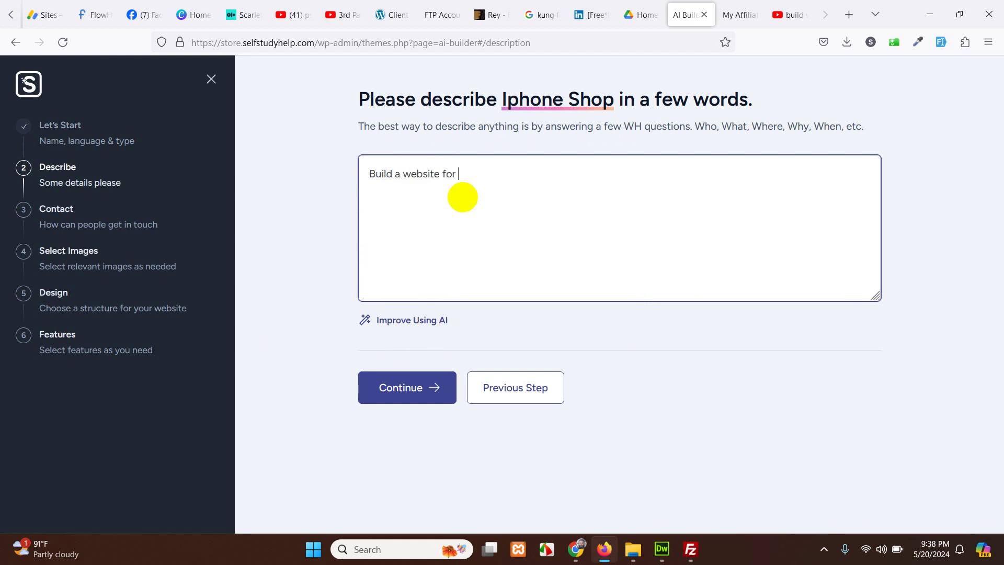
type("e which")
Describe a banner homepage with testimonials, reviews, models, plus shop filters for ram, color, storage, and continue
key("BackSpace")
key("BackSpace")
key("BackSpace")
type("I will sell various models")
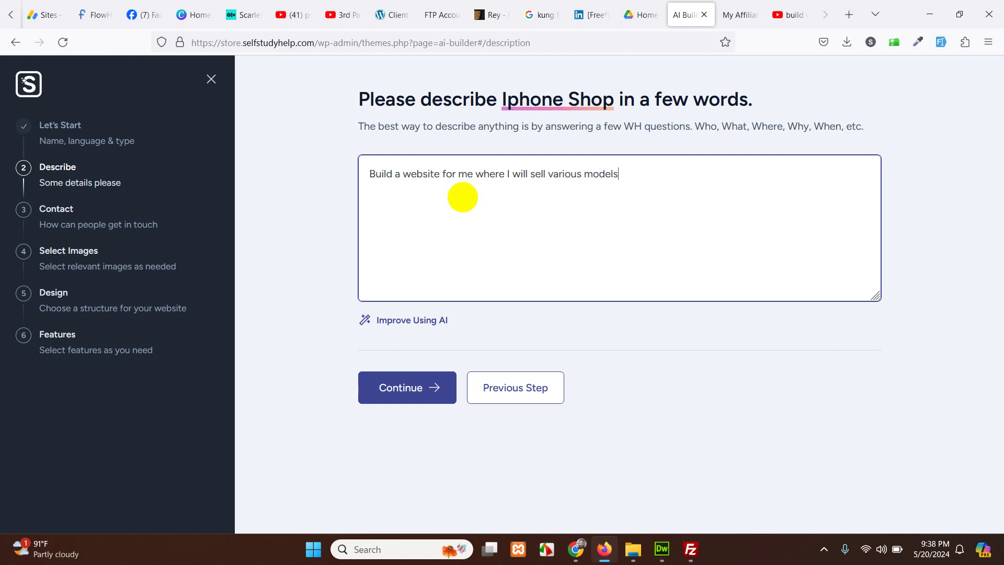
type("iphone, landing page must ")
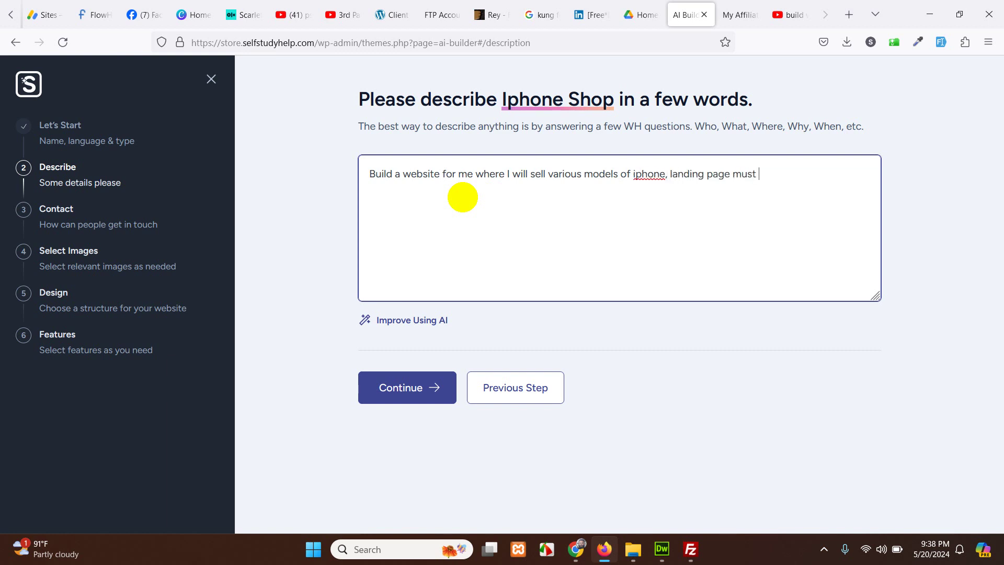
type("be a banner with mu")
type("ltiple models")
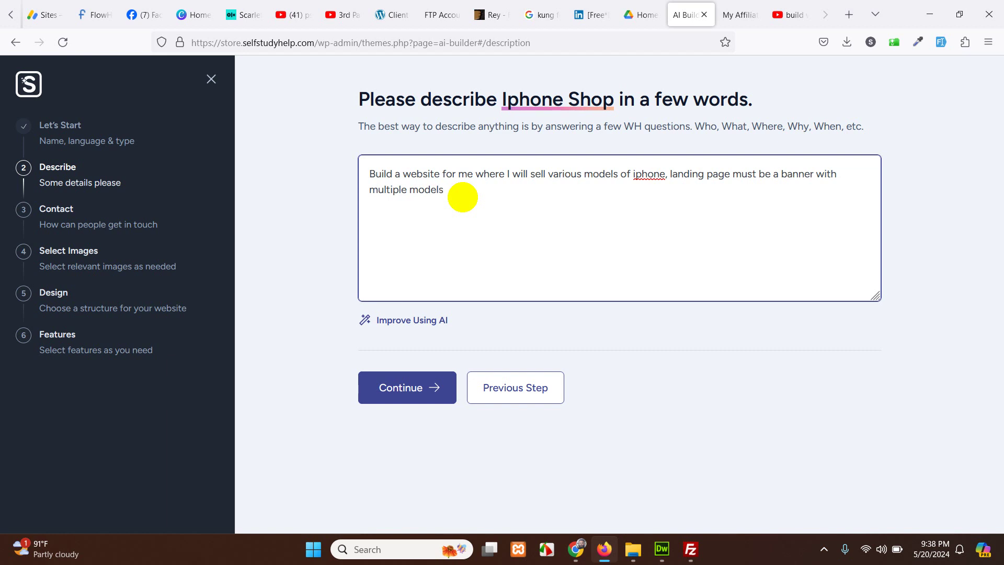
type("with some text. Other secti")
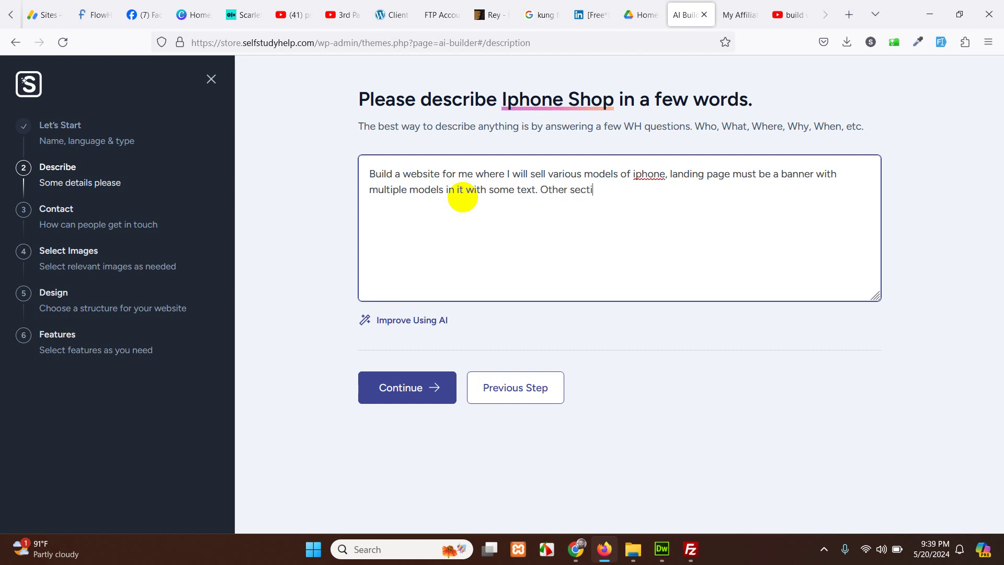
type("ons l")
type("ews, d")
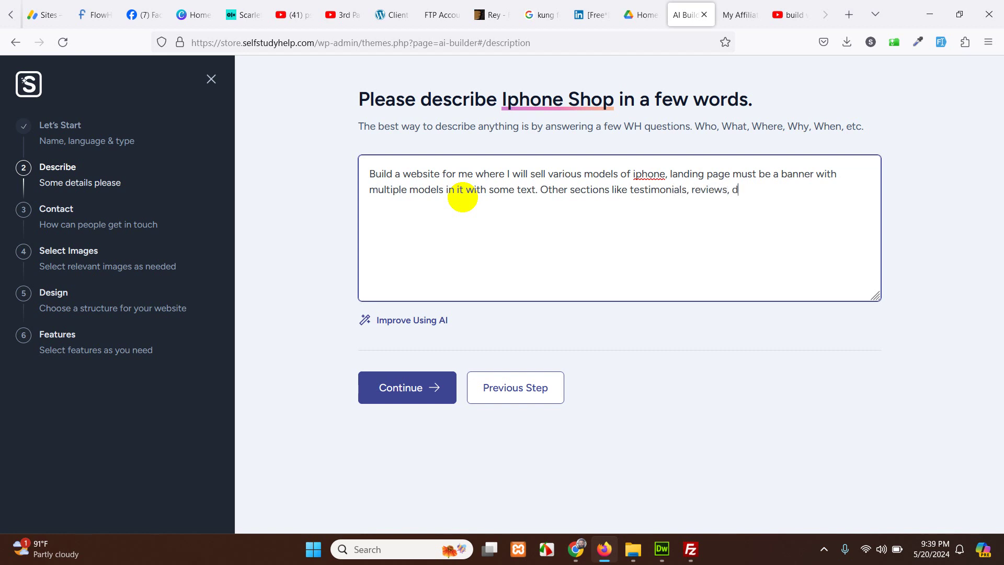
type(" models")
type("hone,")
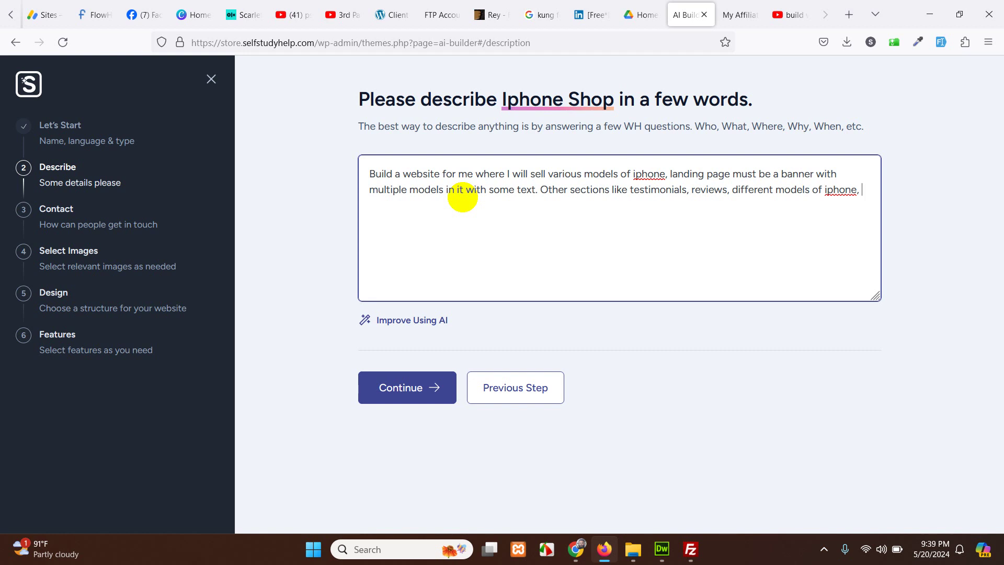
type("the ")
type("r section")
type(" hould be")
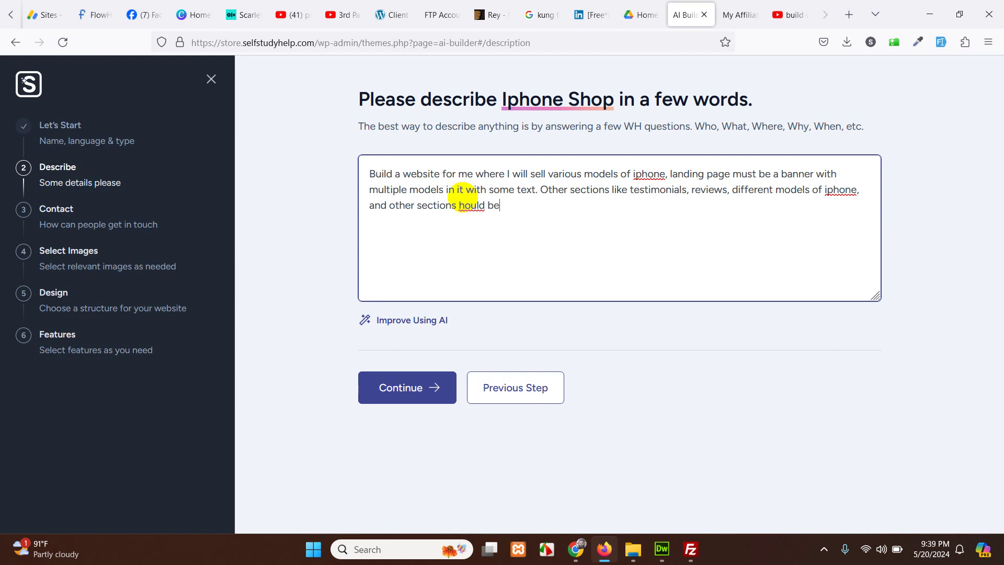
key("BackSpace")
key("BackSpace")
key("BackSpace")
type("sh")
type("here on Hom")
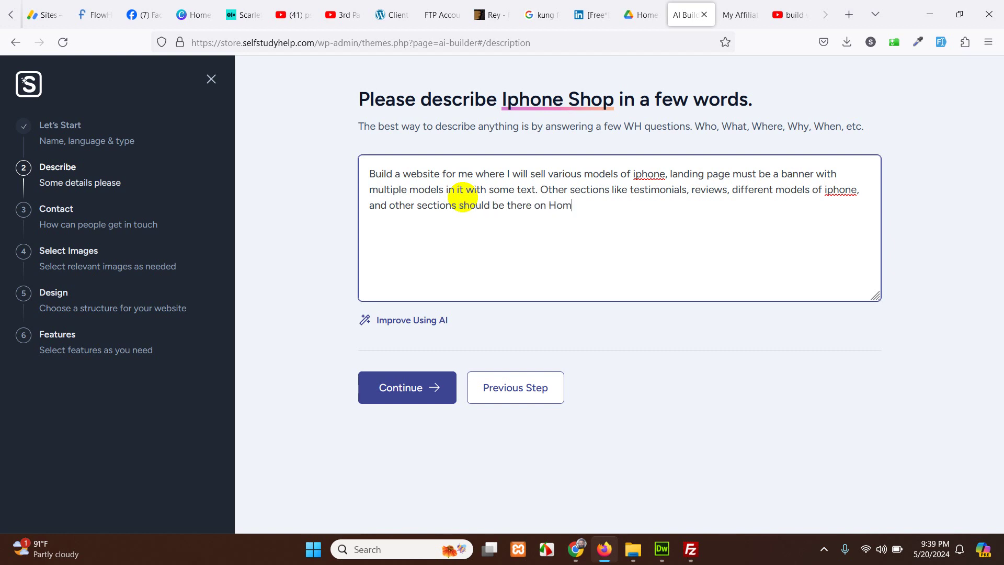
type("epage")
key("Return")
key("Return")
type("Shoage haev")
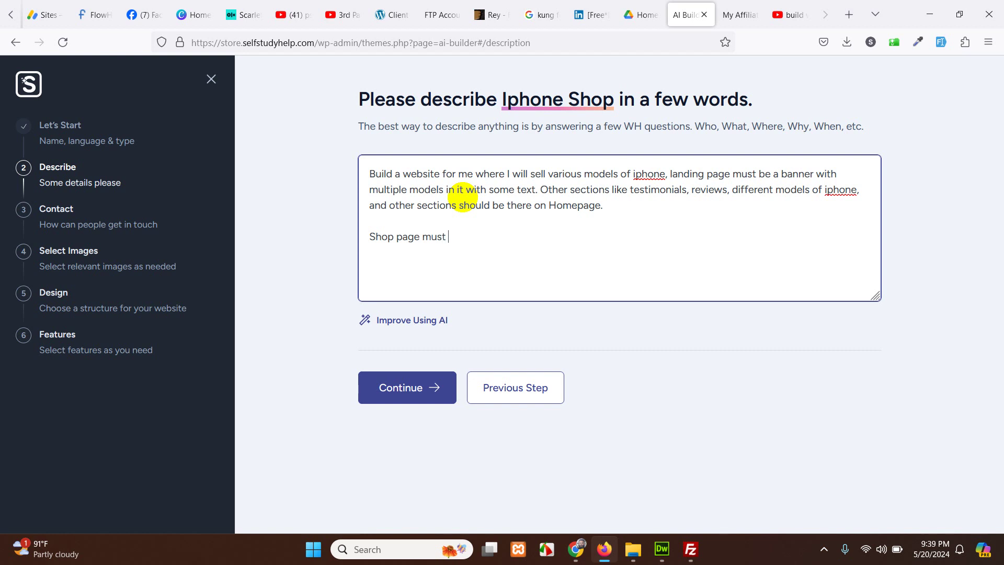
type("have filters like ram, ")
type("color, storage etc.")
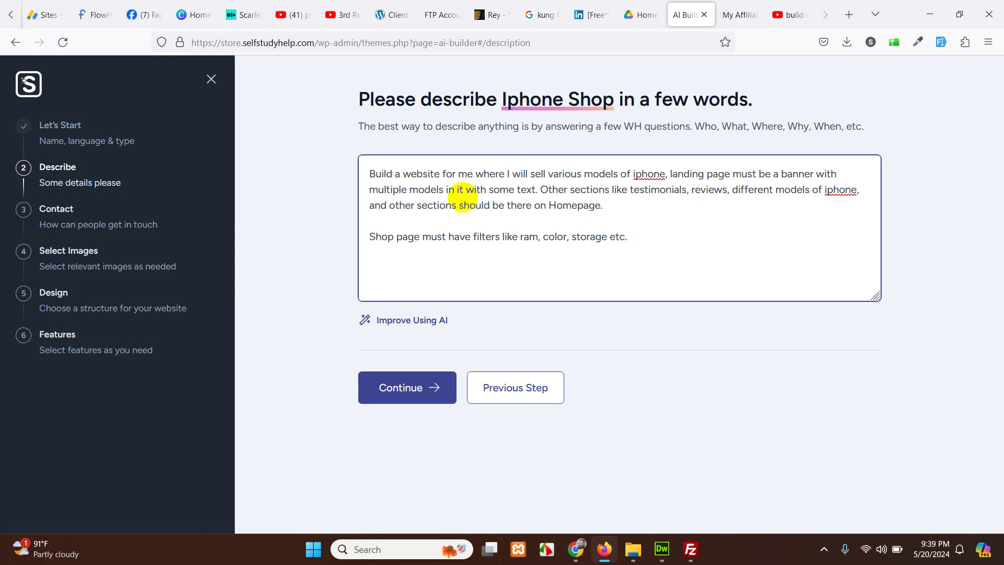
left_click(413, 395)
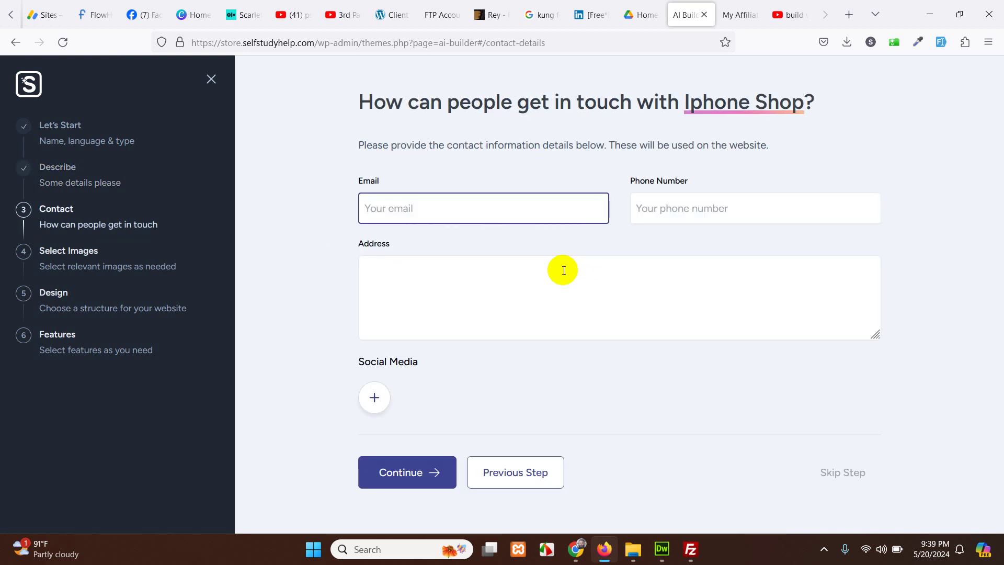
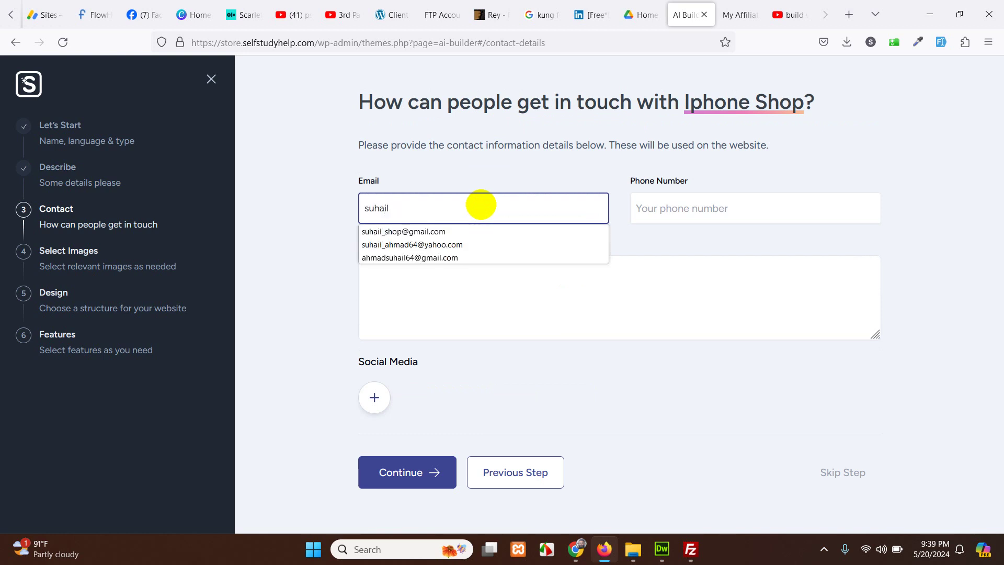
Enter the shop's email, autofilled phone number and Islamabad address, then continue to Select Images
key("Down")
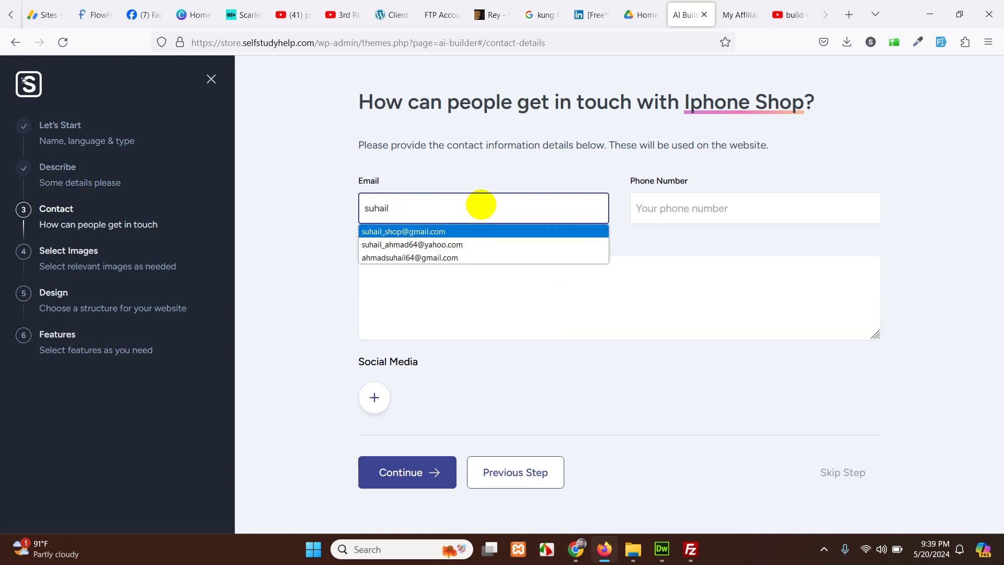
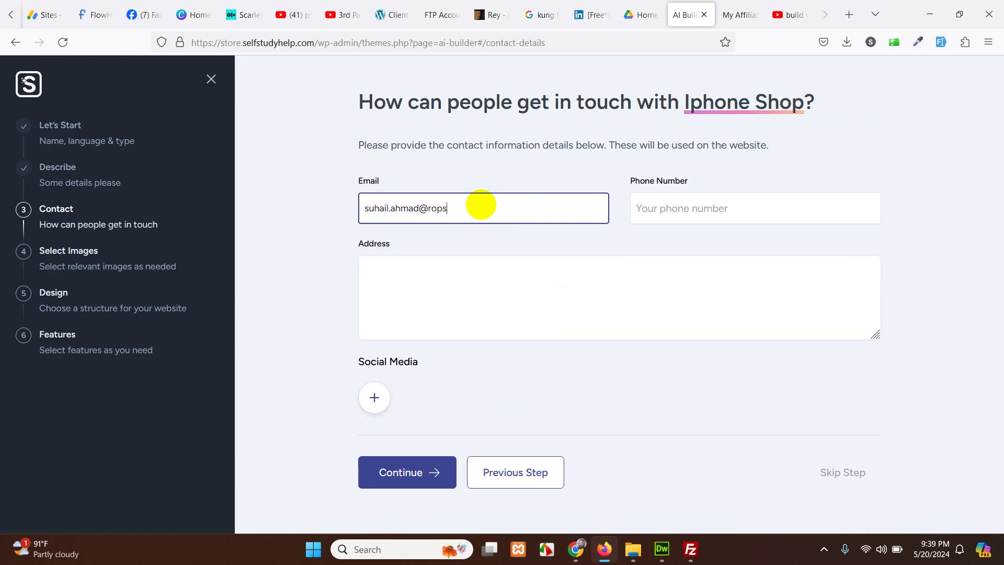
key("Tab")
type("0")
key("Down")
key("Return")
key("Tab")
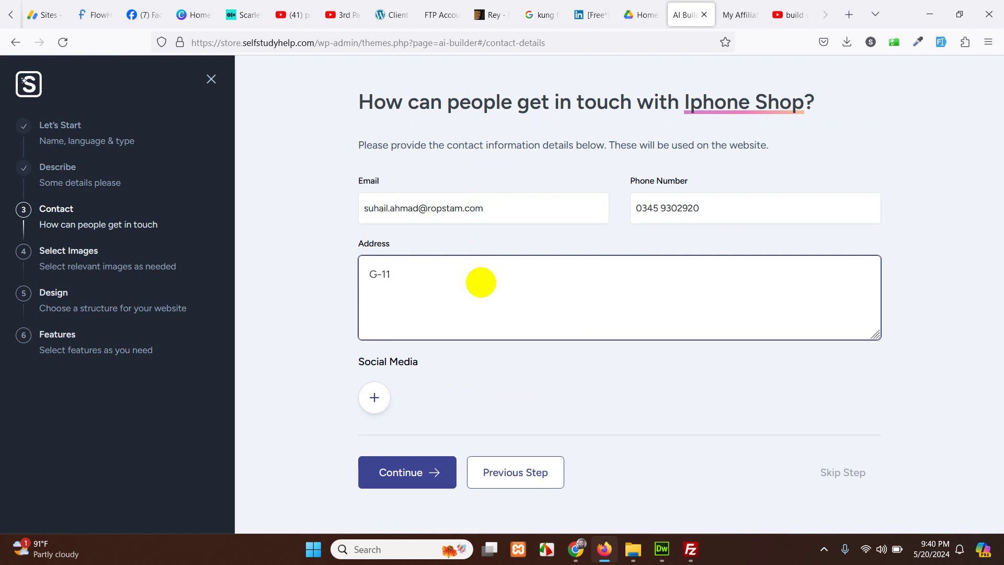
type("Islma")
type("mabad 44000")
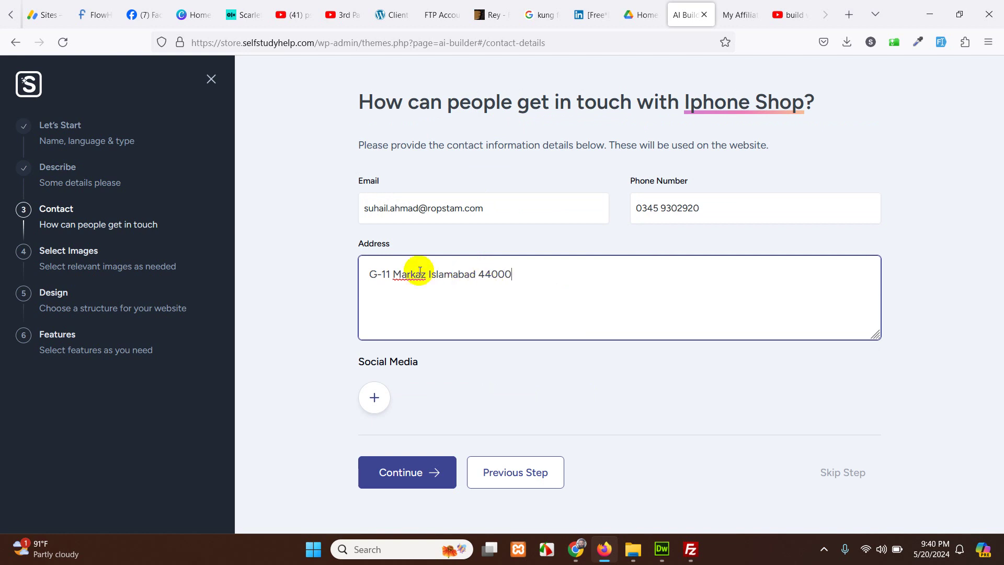
left_click(400, 472)
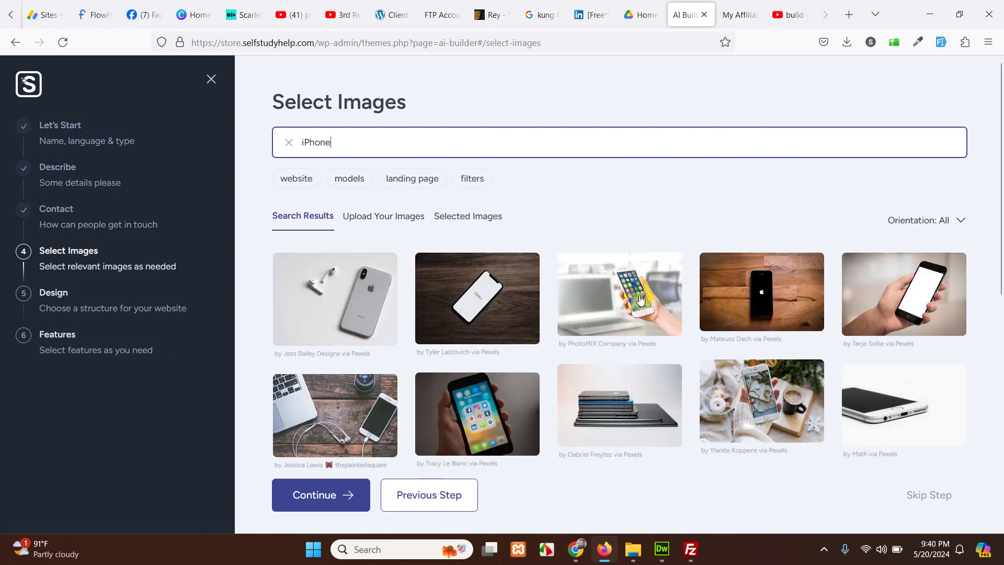
Select iPhone photos: hand holding iPhone, silver iPhone with AirPods, pink-yellow backdrop, Apple logo, phone on table, grass, fairy lights
left_click(598, 311)
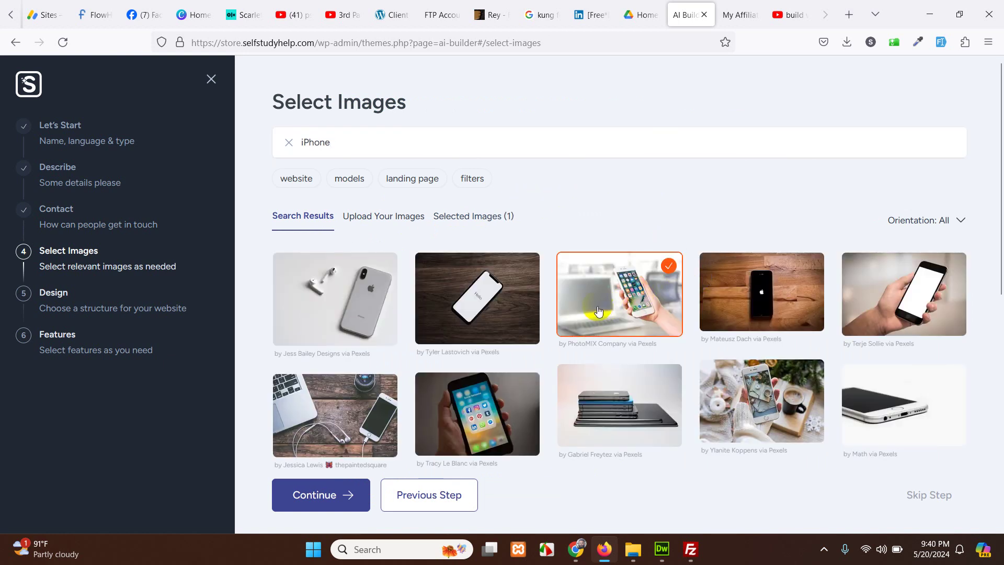
left_click(325, 315)
scroll(737, 314, "down", 3)
scroll(785, 330, "down", 1)
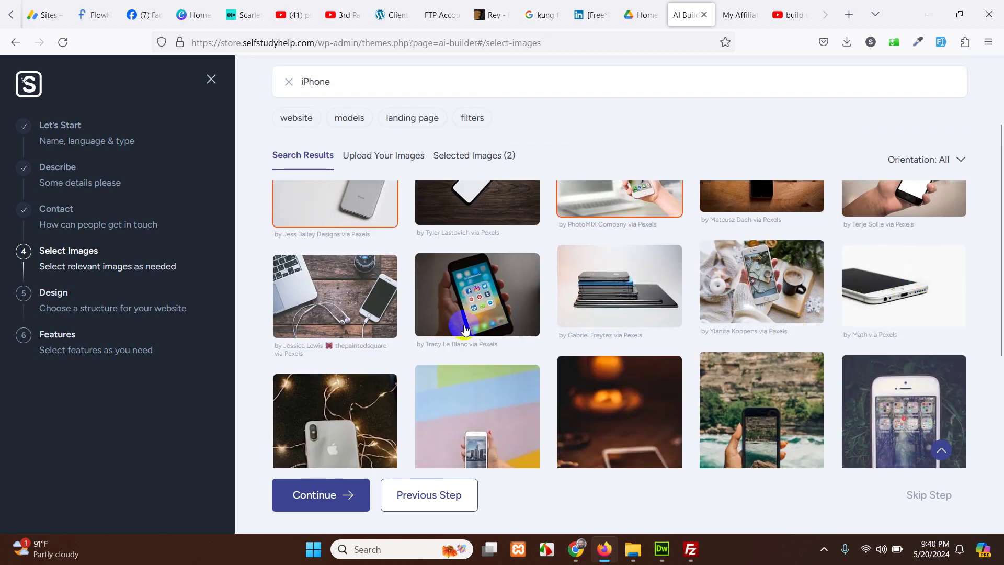
scroll(439, 364, "down", 3)
scroll(691, 322, "down", 3)
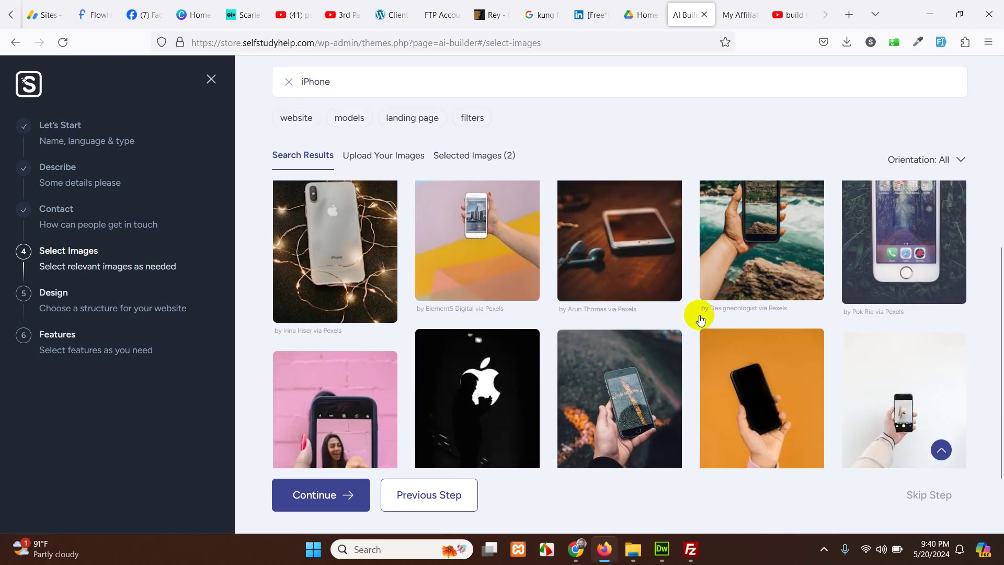
scroll(699, 318, "down", 3)
scroll(932, 332, "down", 3)
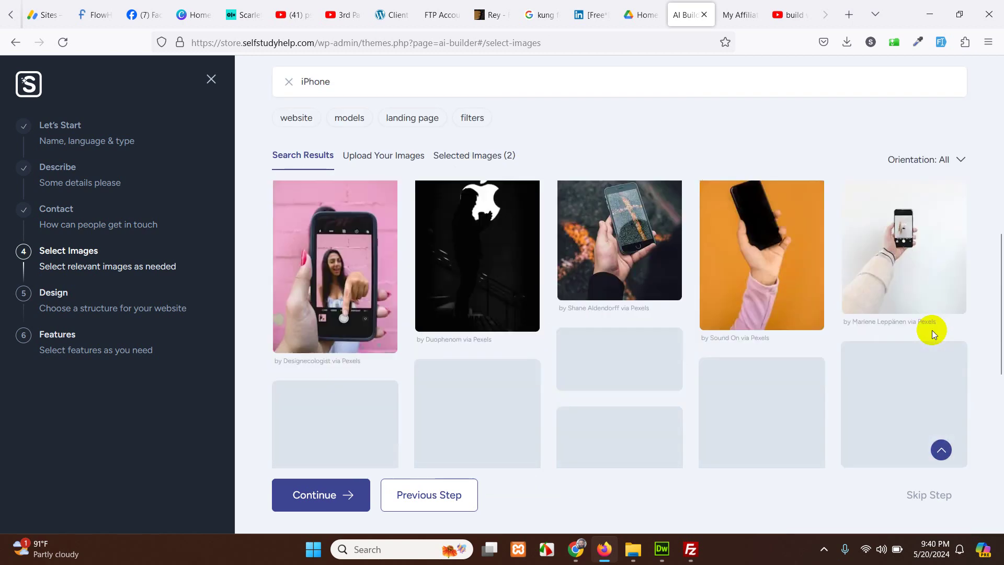
scroll(931, 331, "down", 2)
scroll(823, 361, "up", 3)
scroll(550, 329, "up", 3)
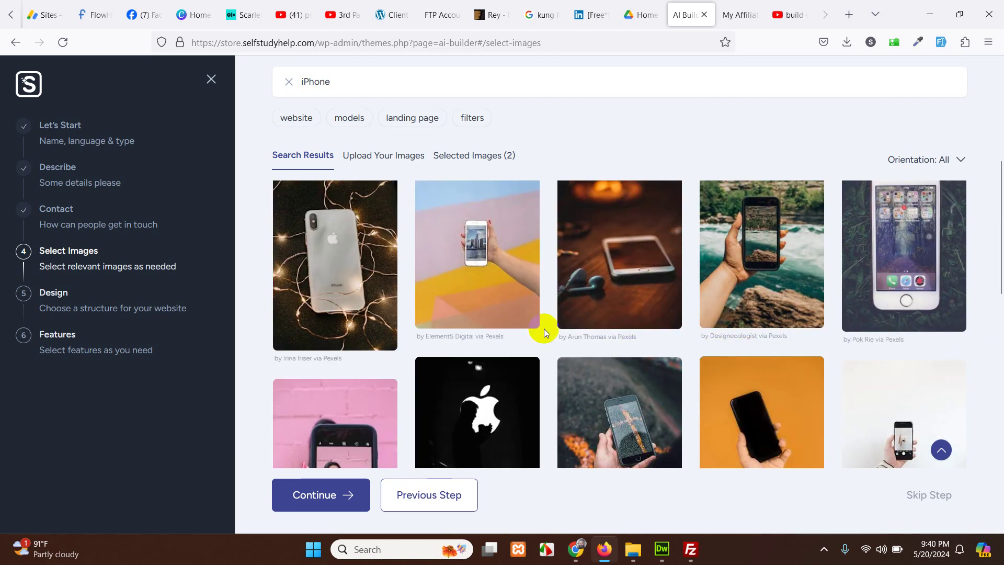
left_click(463, 270)
left_click(481, 396)
scroll(481, 395, "up", 3)
scroll(533, 345, "up", 2)
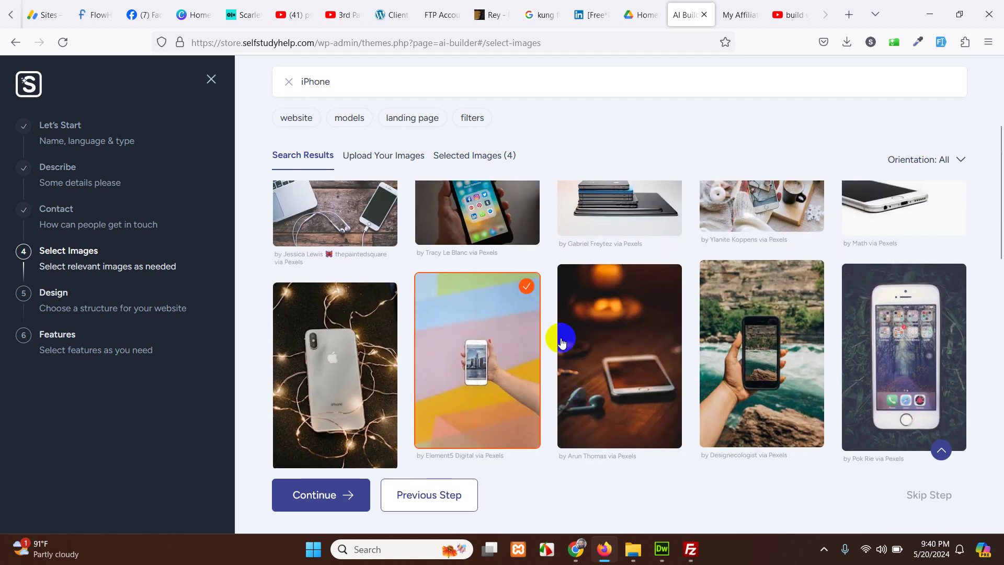
left_click(658, 360)
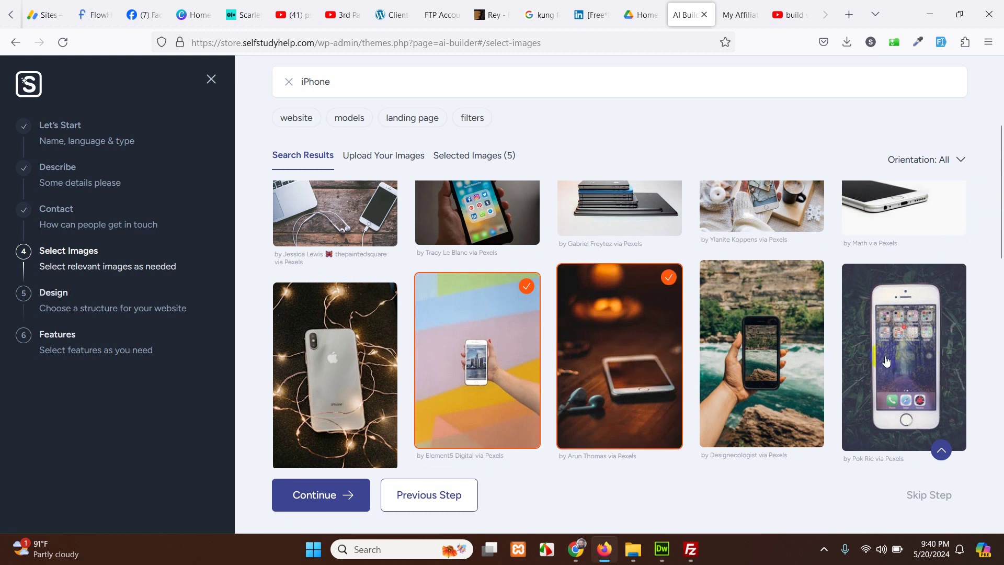
left_click(910, 358)
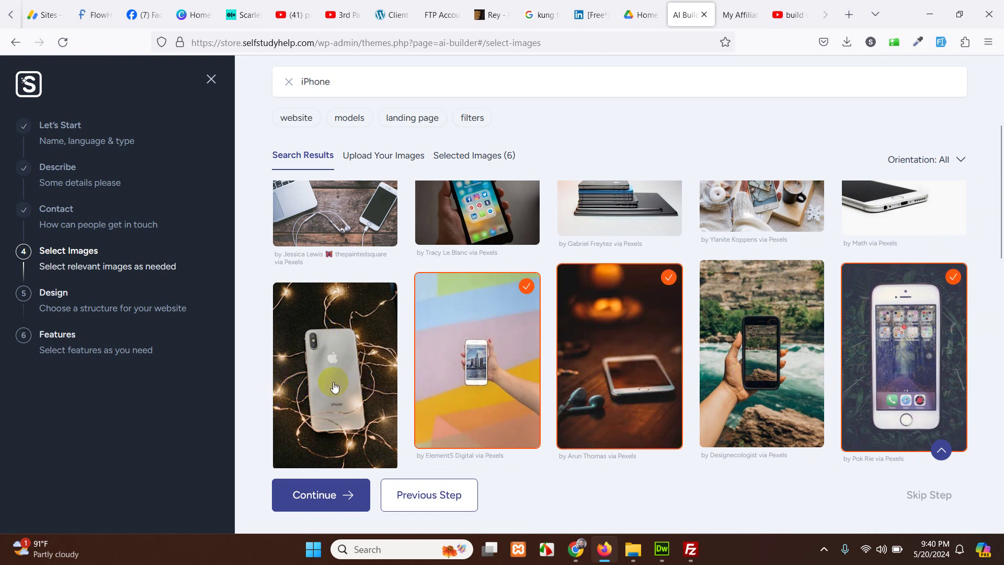
left_click(334, 386)
scroll(335, 386, "down", 3)
scroll(377, 396, "down", 5)
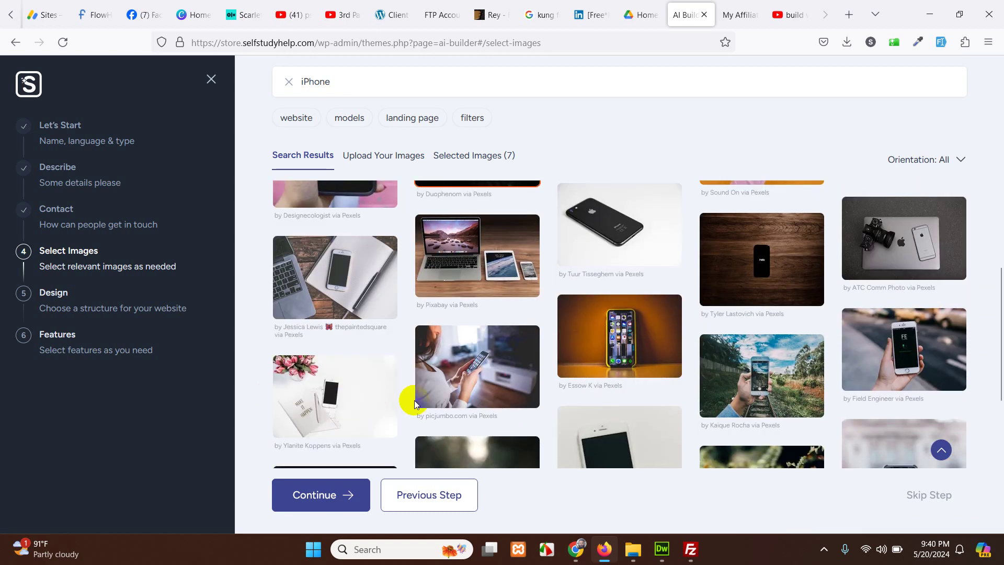
scroll(415, 401, "down", 4)
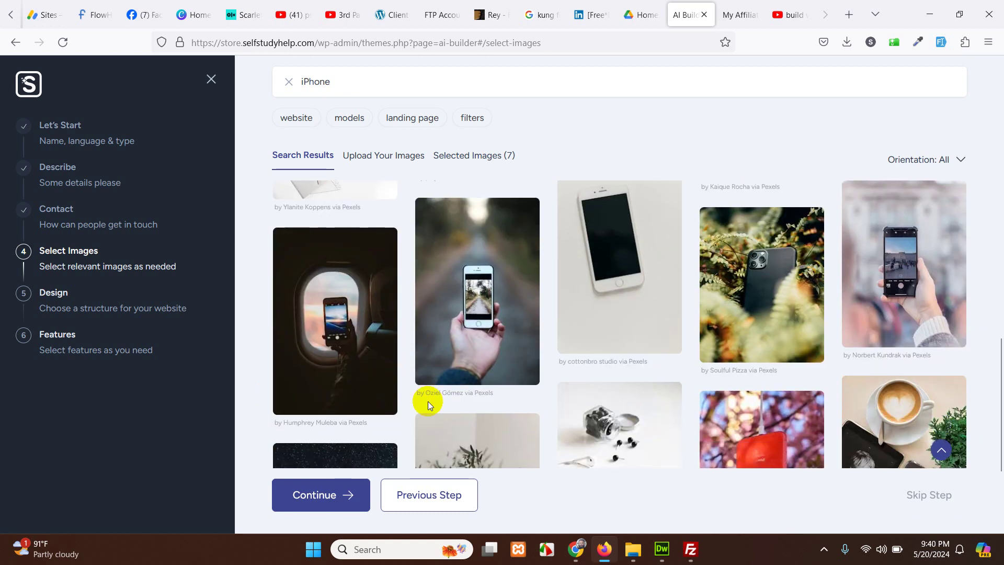
Select more photos to reach 14 — airplane window, ferns, phone over laptop, woman in bed, laptop with watch, keyboard — and continue
left_click(341, 325)
left_click(781, 267)
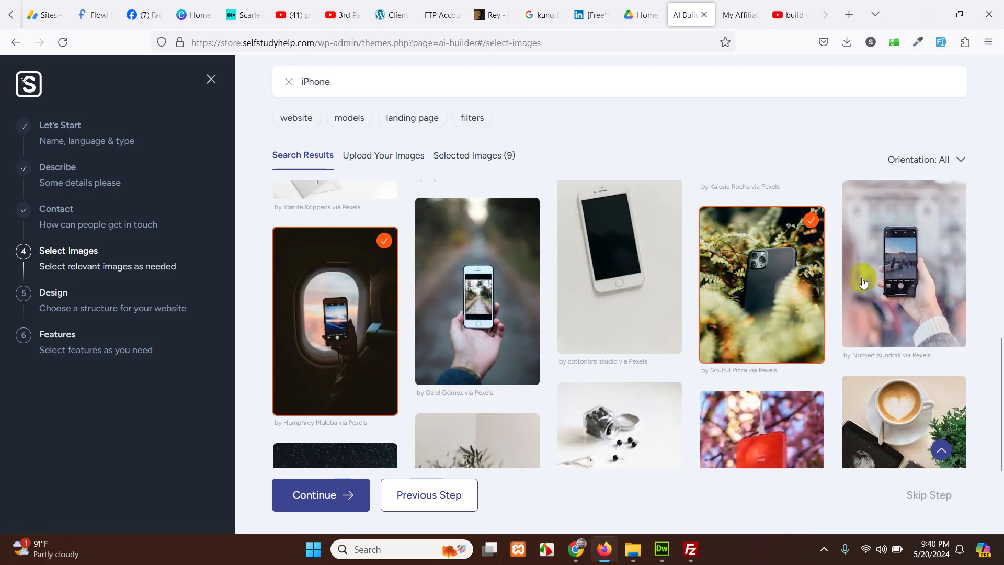
scroll(862, 282, "down", 4)
scroll(862, 314, "down", 4)
scroll(723, 358, "down", 4)
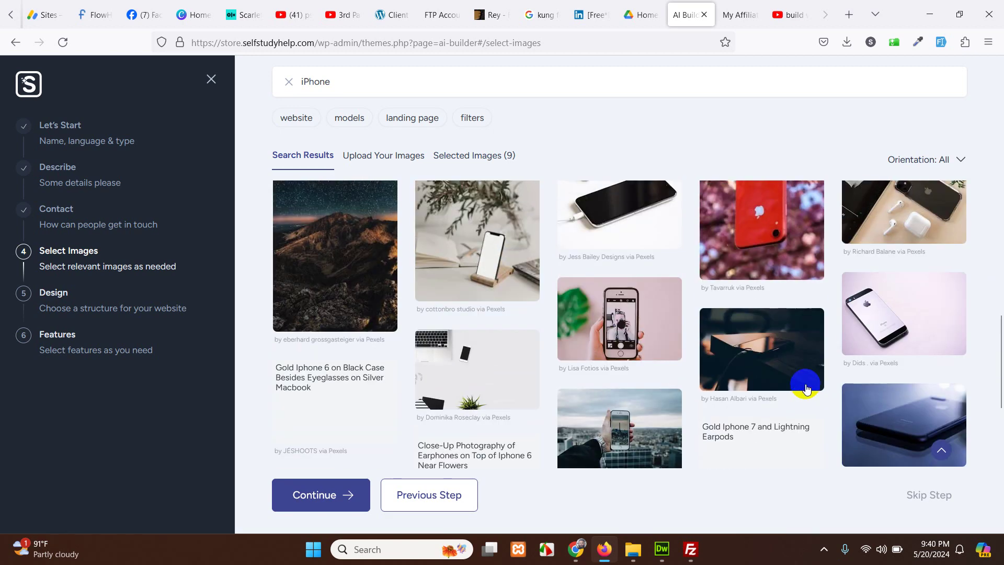
scroll(806, 389, "up", 2)
scroll(770, 395, "down", 4)
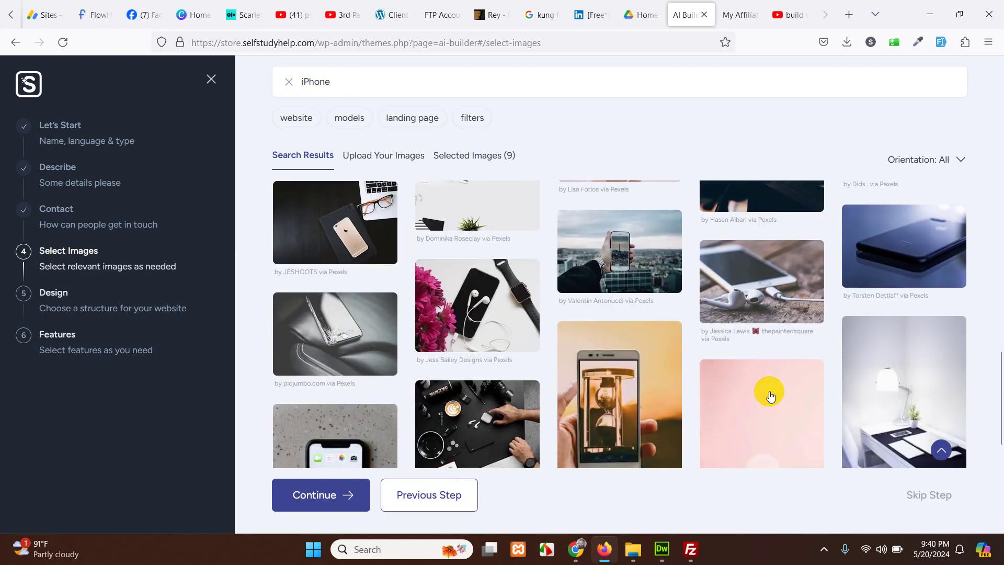
scroll(770, 396, "down", 4)
scroll(770, 396, "down", 3)
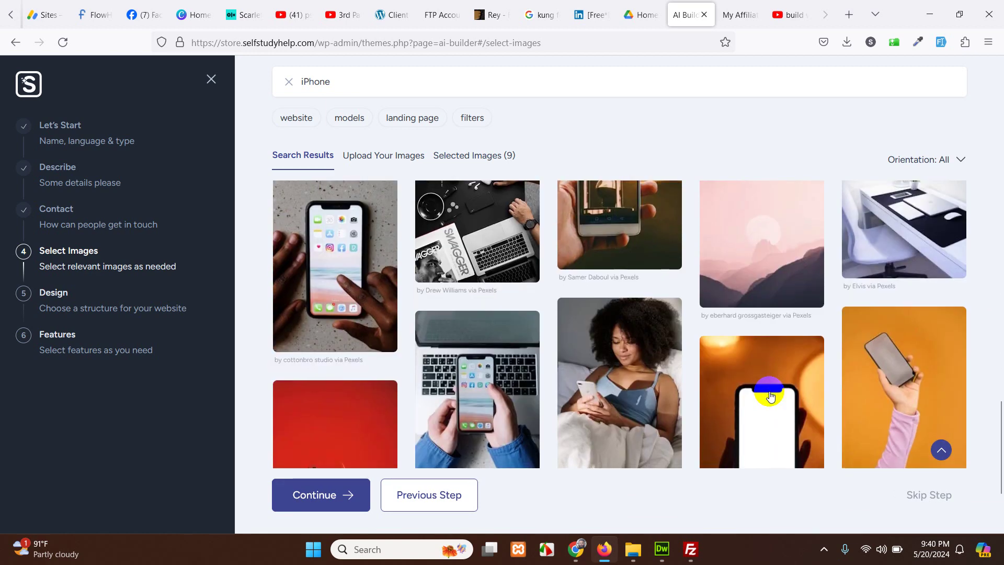
scroll(770, 395, "down", 2)
left_click(472, 300)
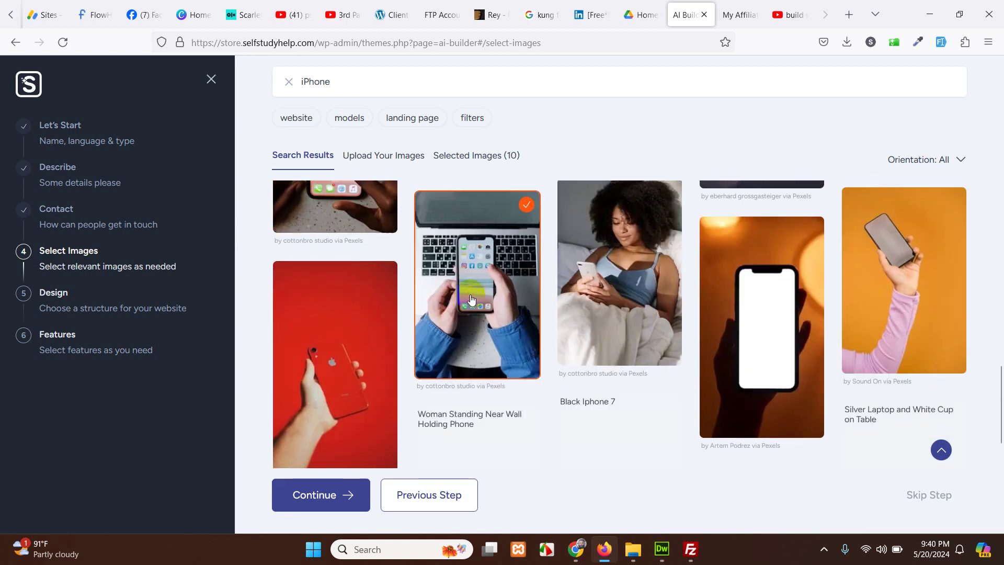
left_click(606, 282)
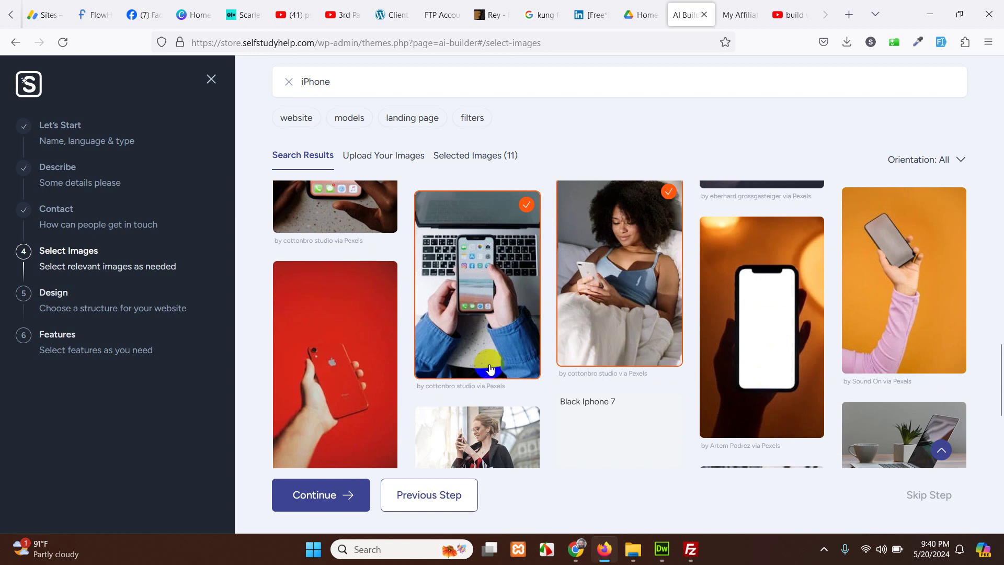
left_click(476, 443)
scroll(792, 432, "down", 3)
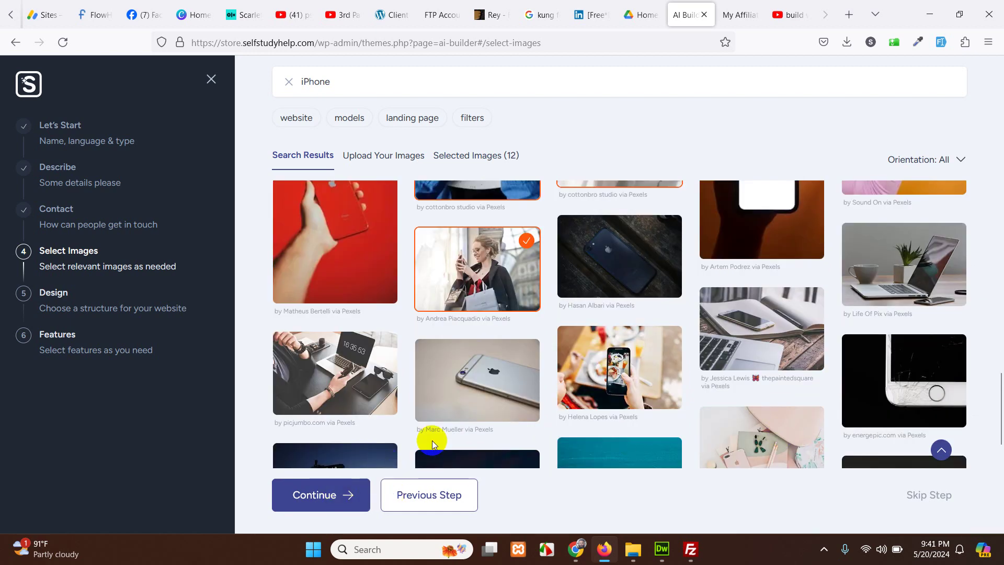
scroll(541, 301, "down", 2)
left_click(320, 260)
scroll(753, 423, "down", 3)
scroll(816, 406, "down", 2)
scroll(816, 406, "down", 1)
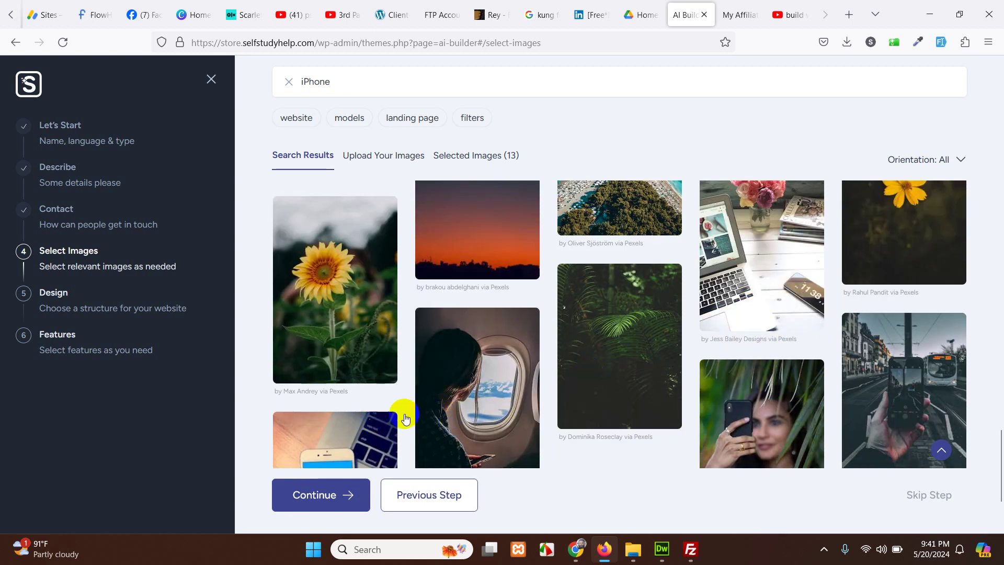
scroll(405, 419, "down", 2)
left_click(321, 393)
left_click(321, 495)
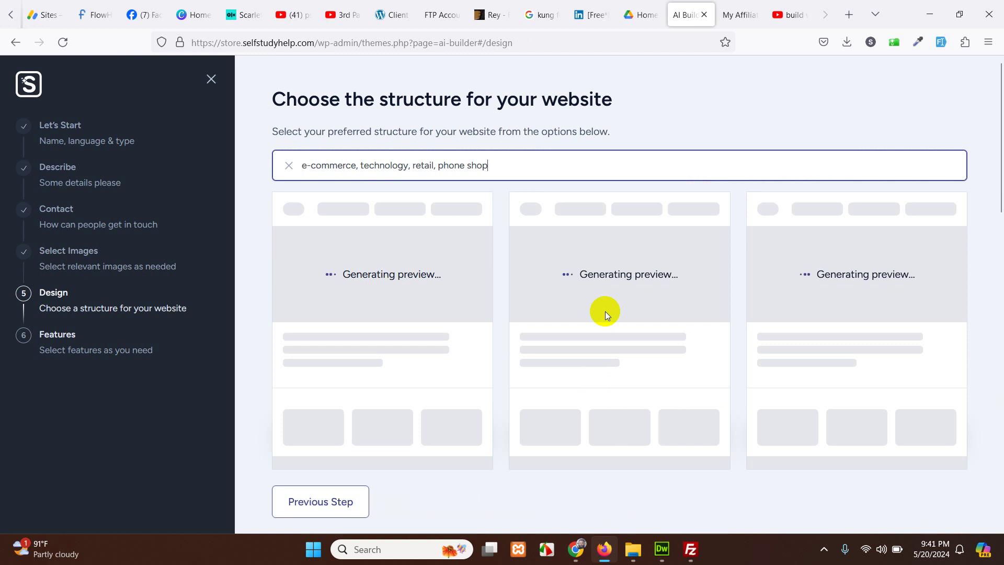
scroll(605, 312, "down", 2)
scroll(604, 312, "down", 2)
scroll(612, 351, "up", 3)
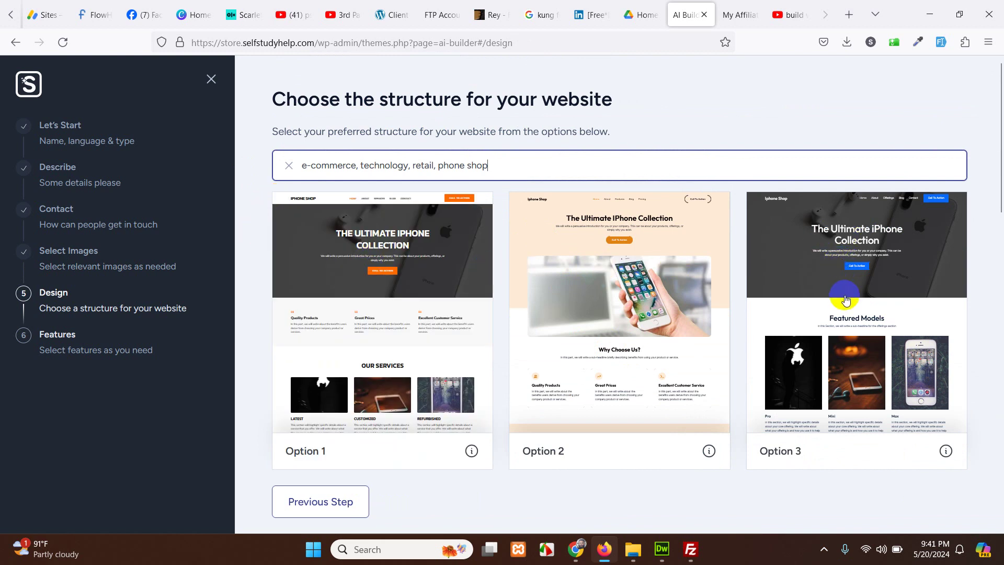
scroll(919, 351, "down", 3)
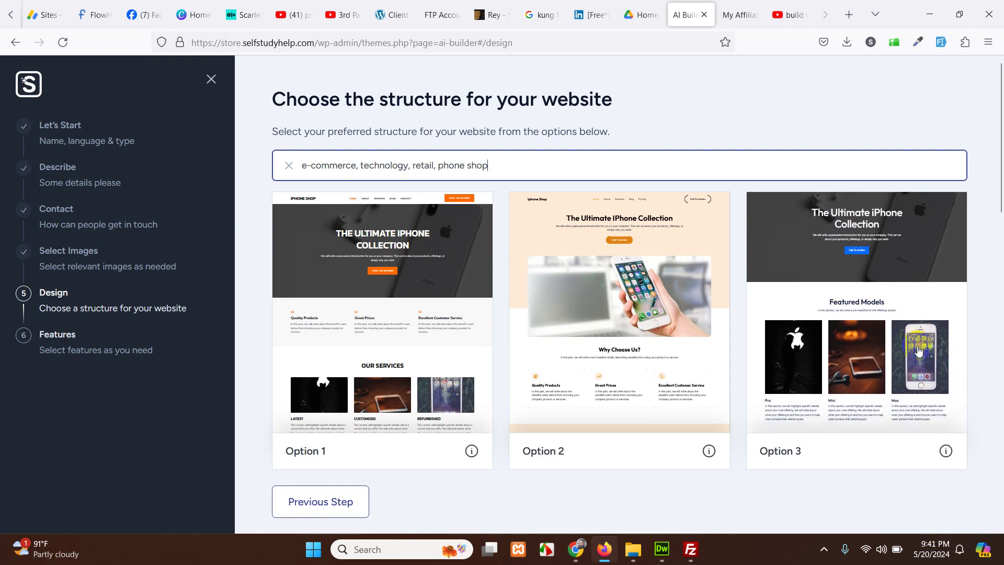
scroll(899, 345, "down", 3)
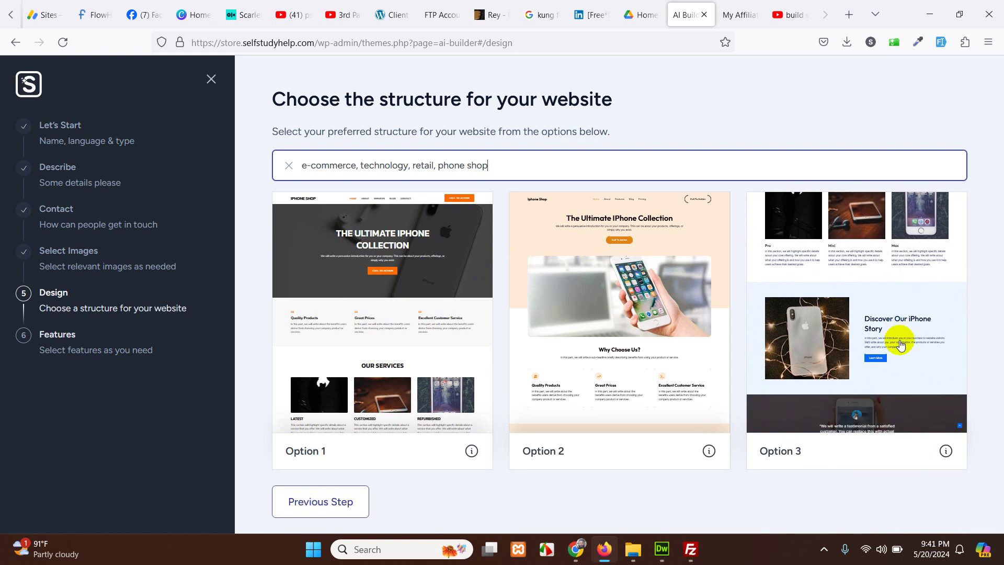
scroll(899, 345, "down", 3)
scroll(900, 346, "down", 3)
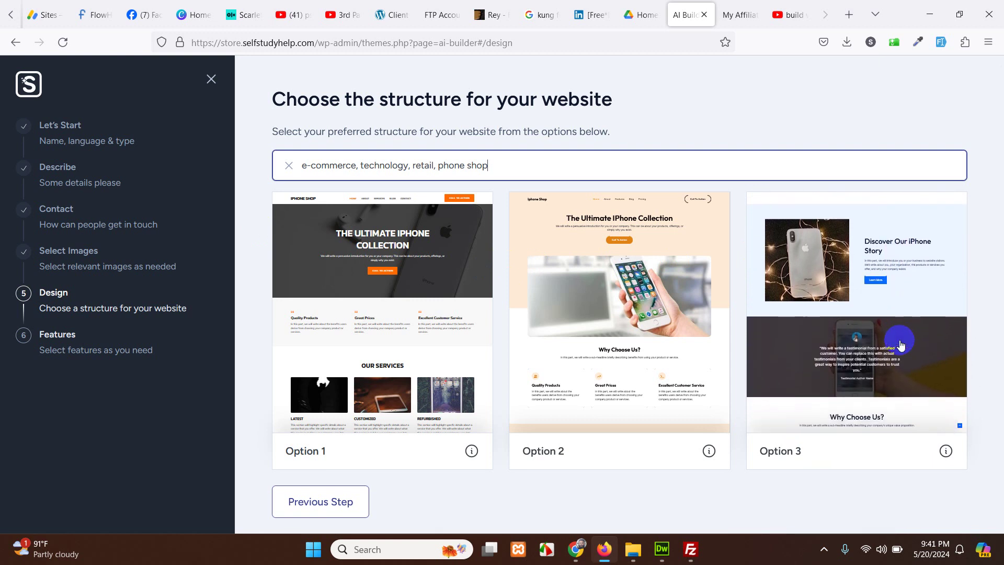
scroll(880, 324, "down", 3)
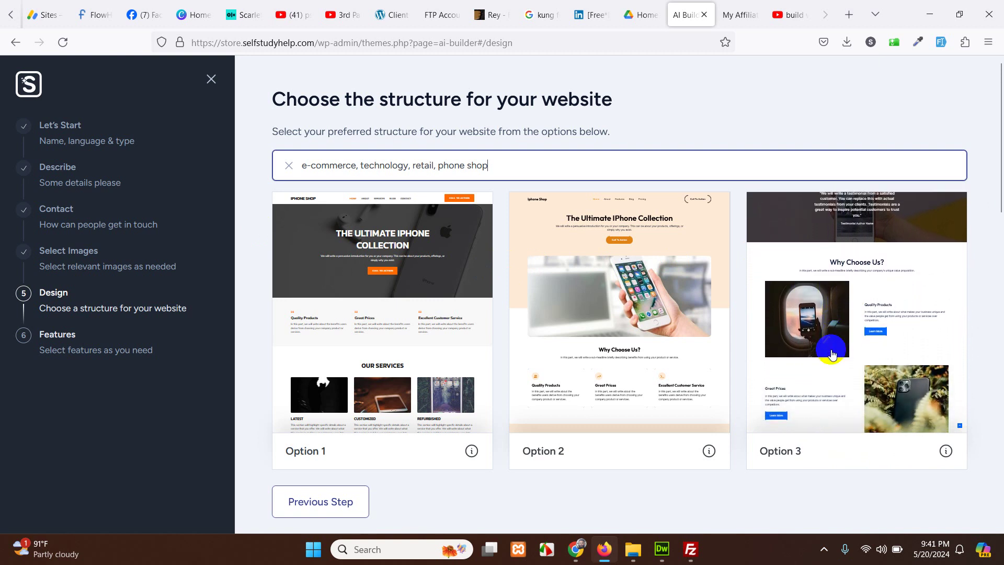
scroll(837, 335, "down", 3)
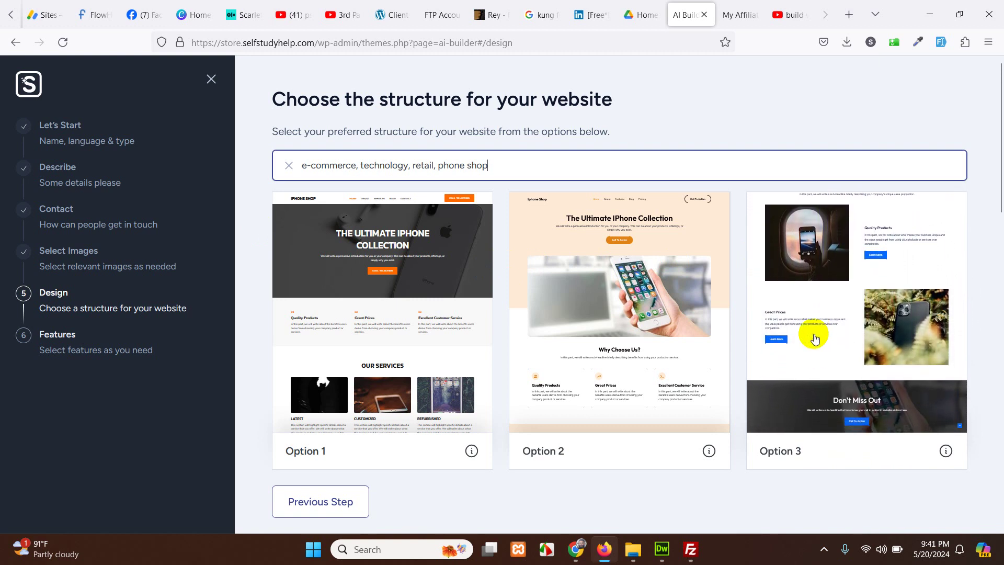
scroll(819, 356, "down", 2)
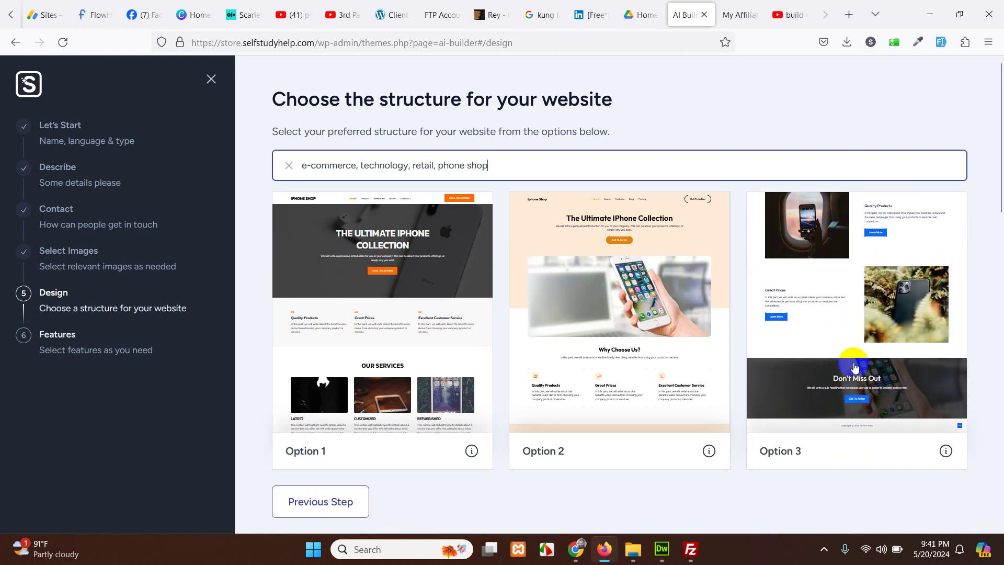
scroll(869, 392, "up", 5)
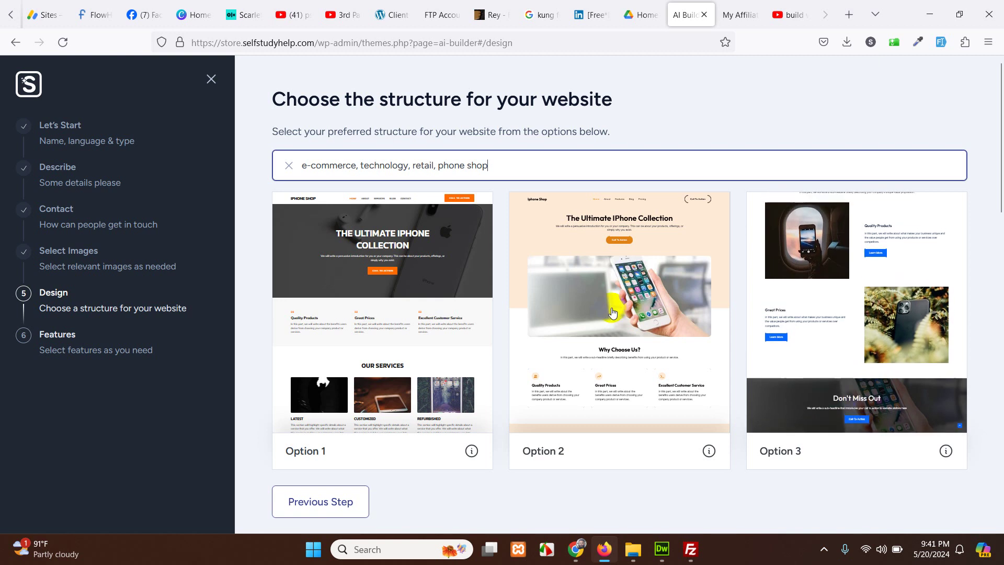
scroll(616, 308, "down", 2)
scroll(616, 309, "down", 3)
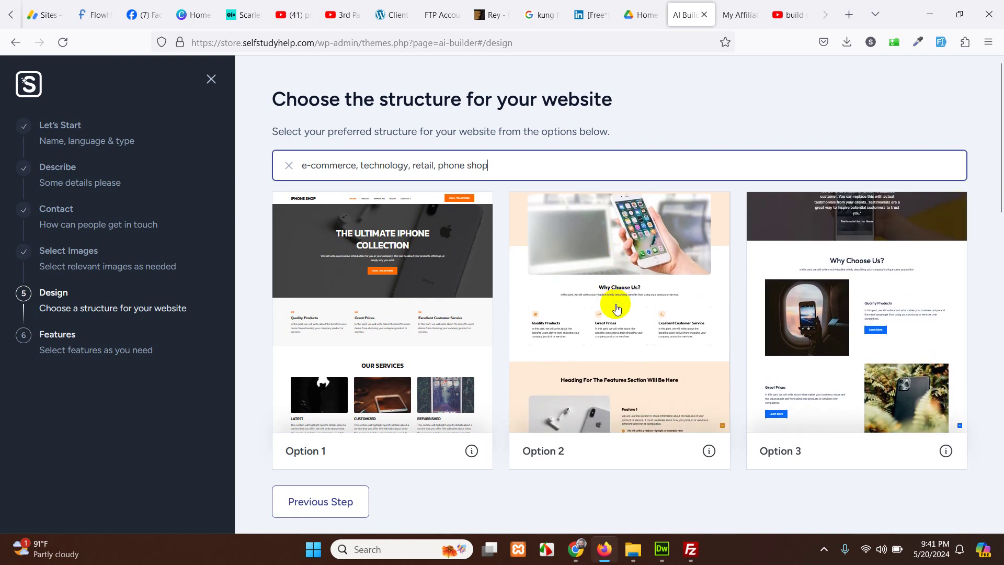
scroll(616, 308, "down", 3)
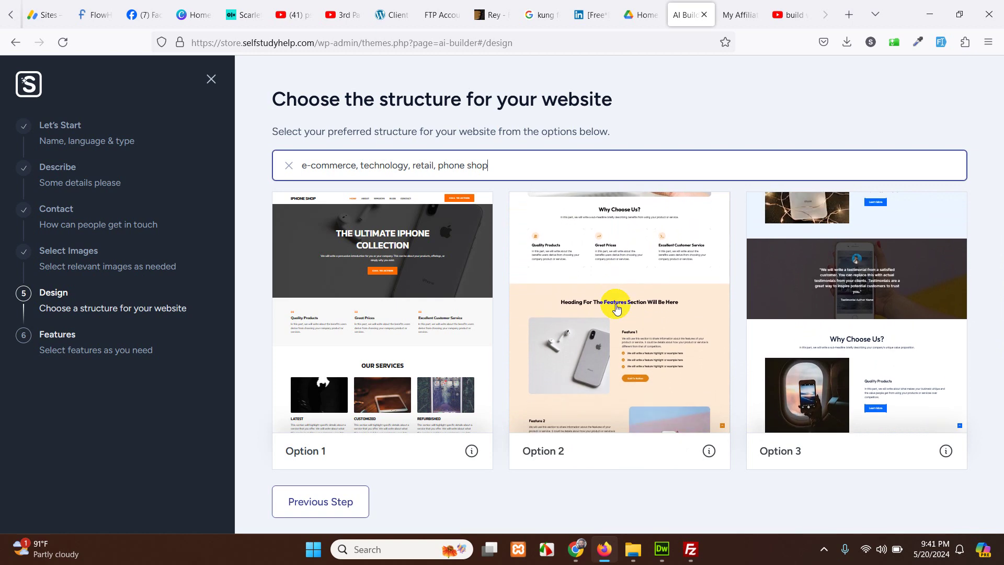
scroll(616, 308, "down", 3)
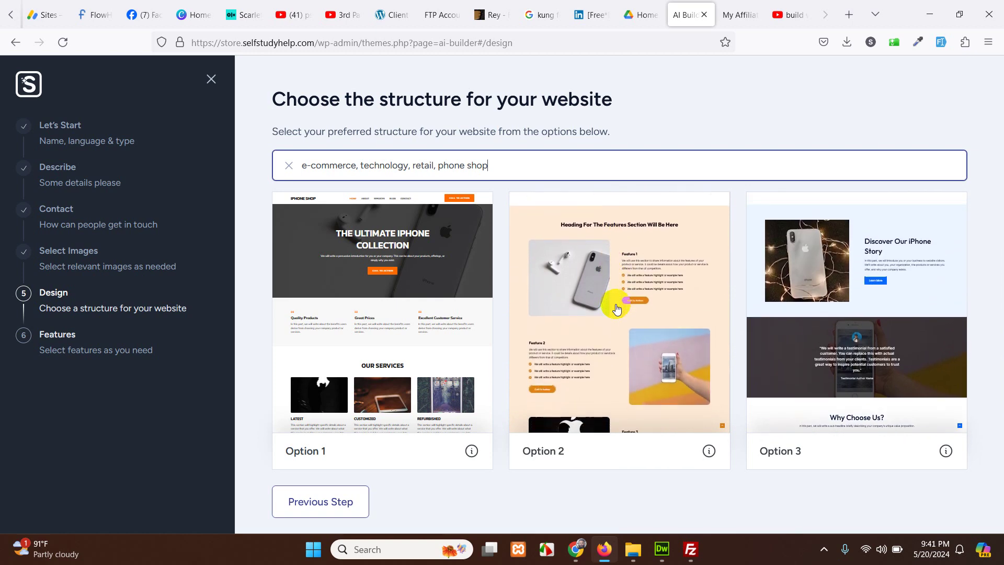
scroll(616, 308, "down", 3)
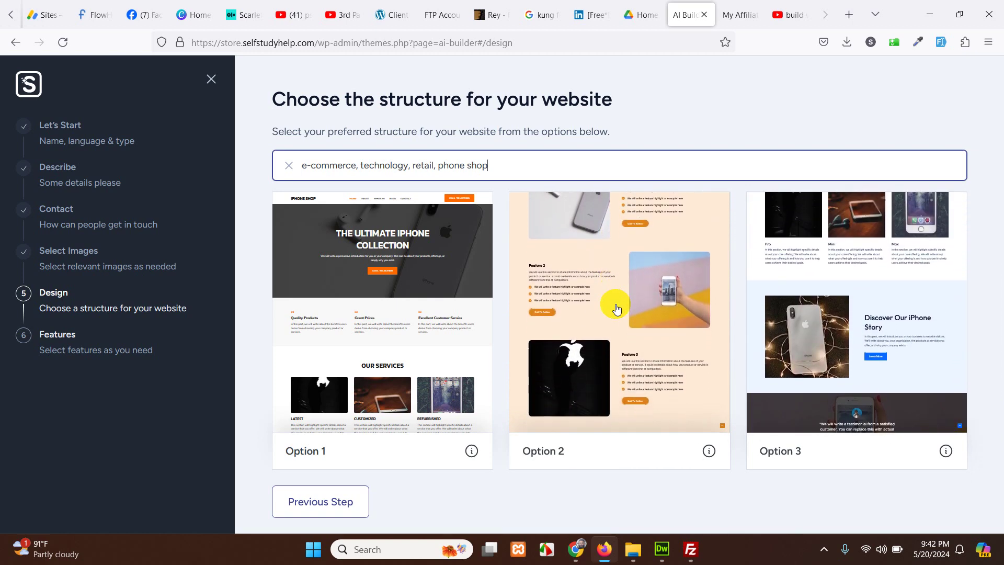
scroll(615, 308, "down", 3)
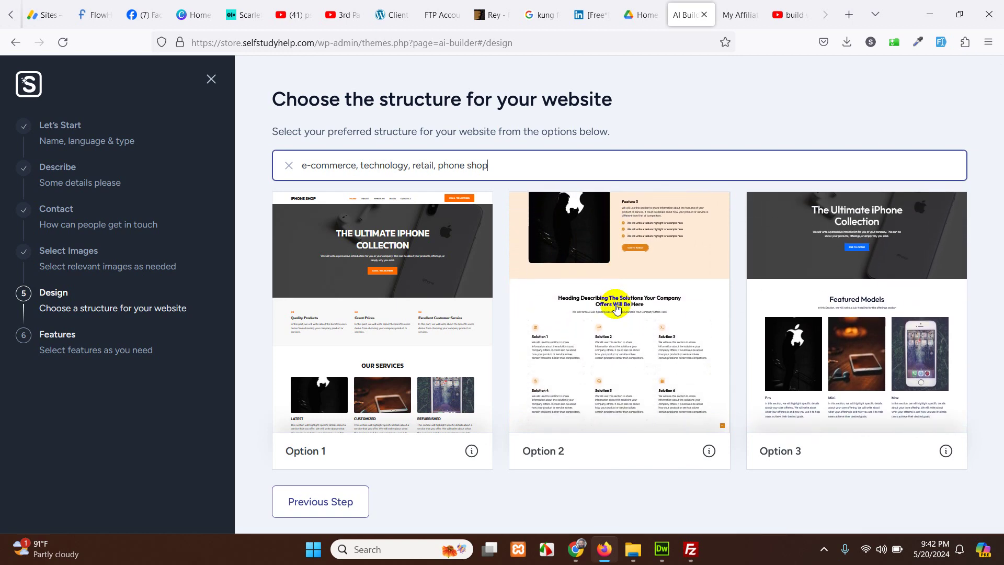
scroll(616, 308, "down", 3)
scroll(616, 308, "down", 3)
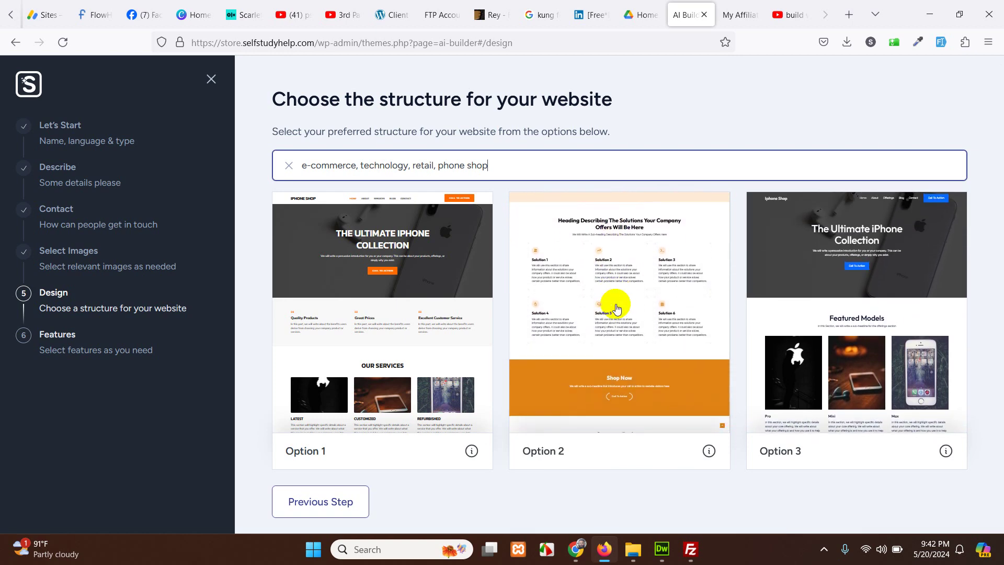
scroll(615, 309, "down", 3)
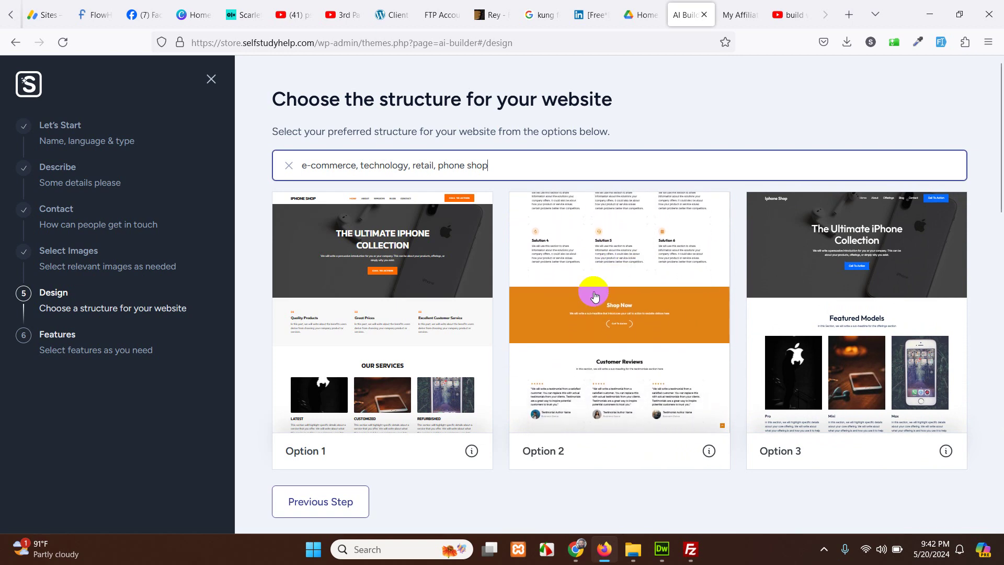
scroll(602, 298, "down", 2)
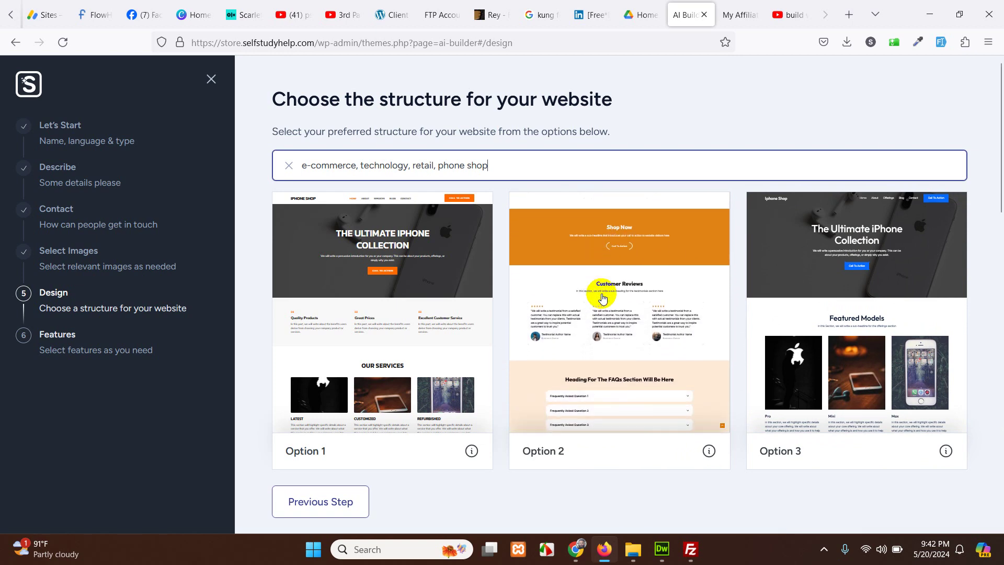
scroll(602, 298, "down", 2)
scroll(603, 299, "down", 2)
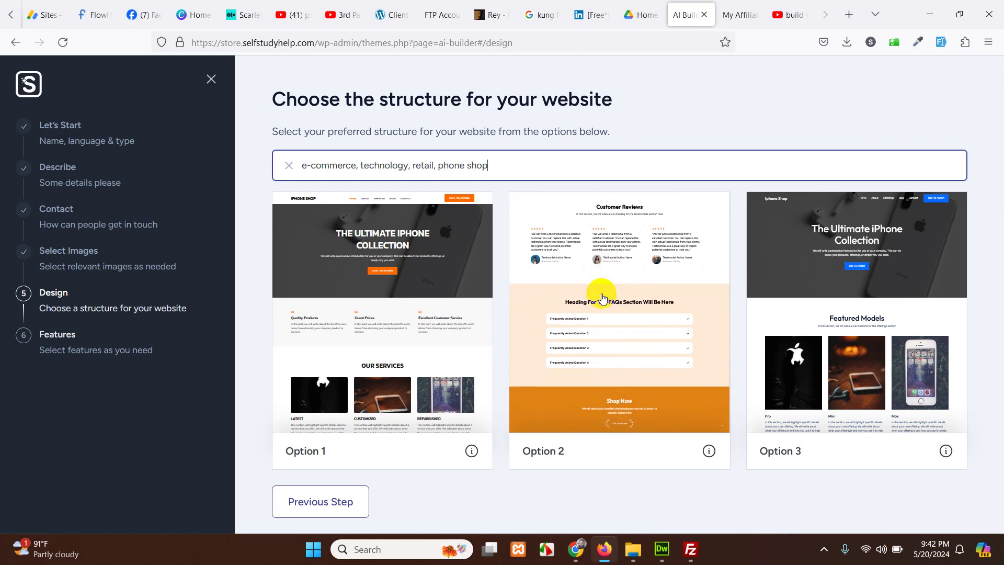
scroll(603, 299, "down", 2)
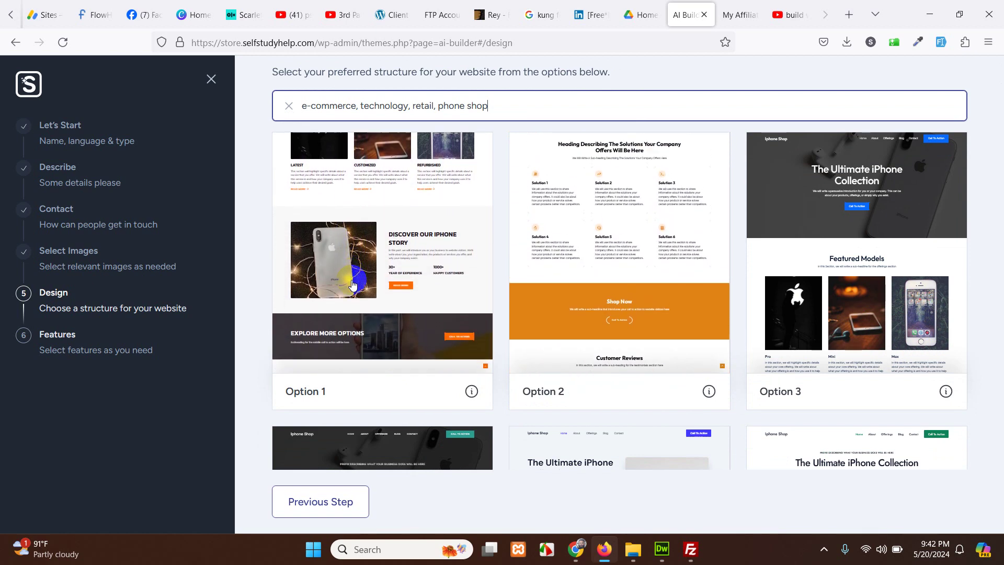
scroll(353, 283, "down", 4)
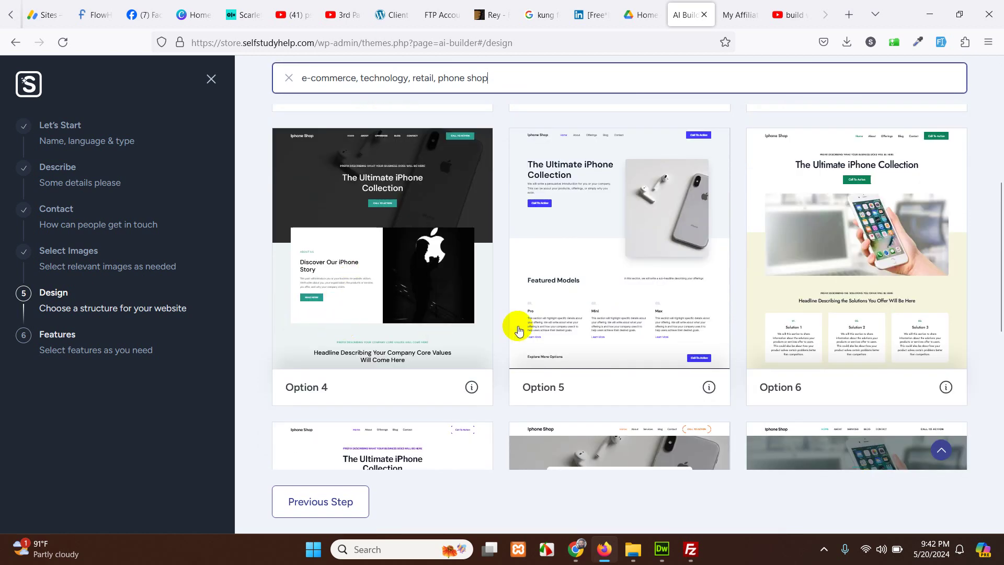
scroll(809, 317, "down", 4)
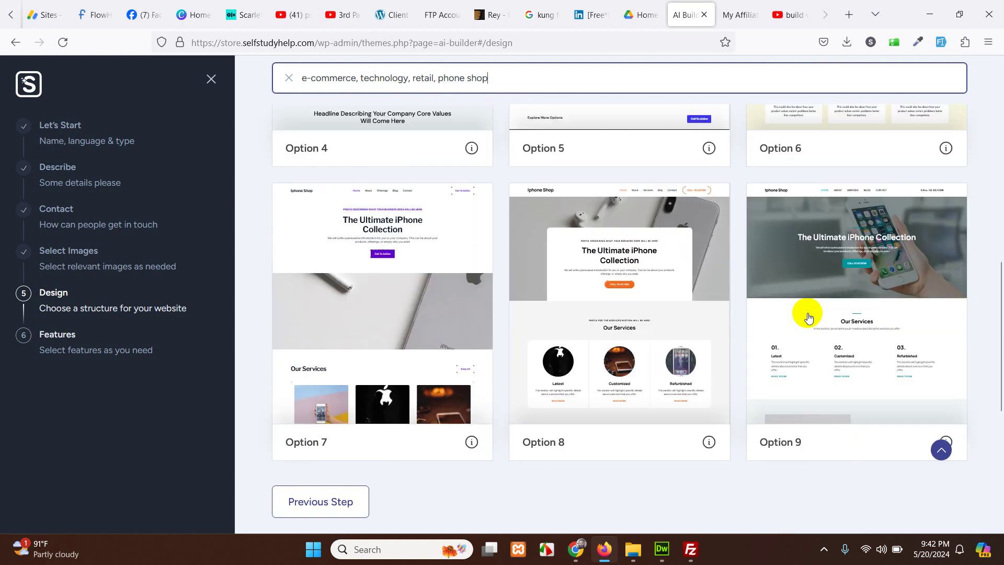
scroll(808, 317, "down", 1)
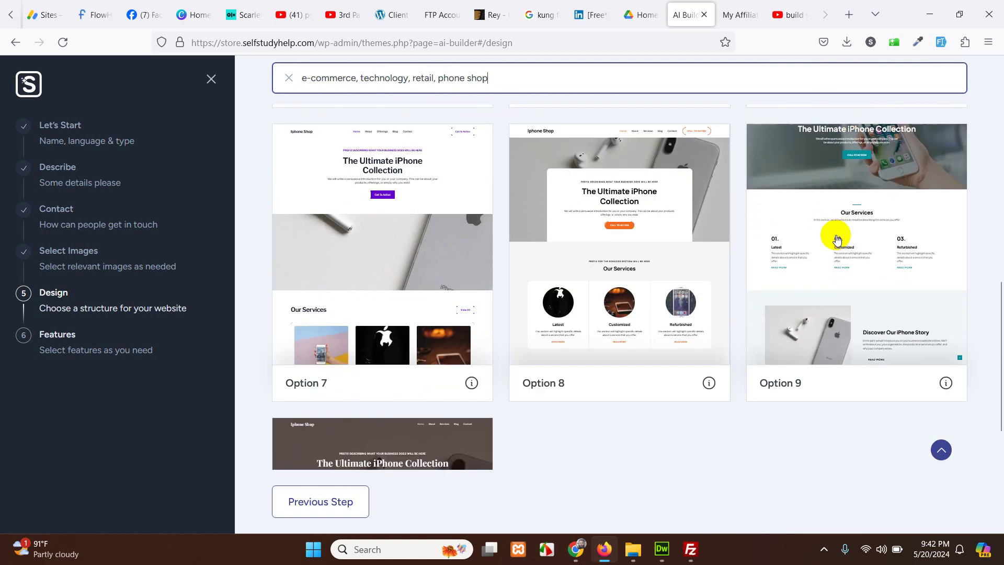
mouse_move(619, 306)
scroll(608, 276, "down", 3)
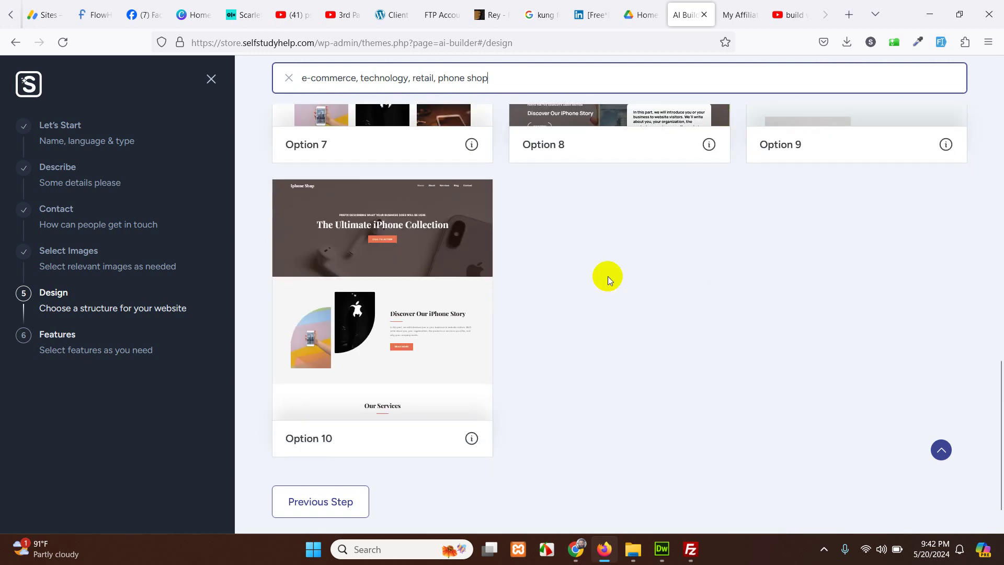
scroll(613, 283, "up", 3)
scroll(580, 302, "down", 3)
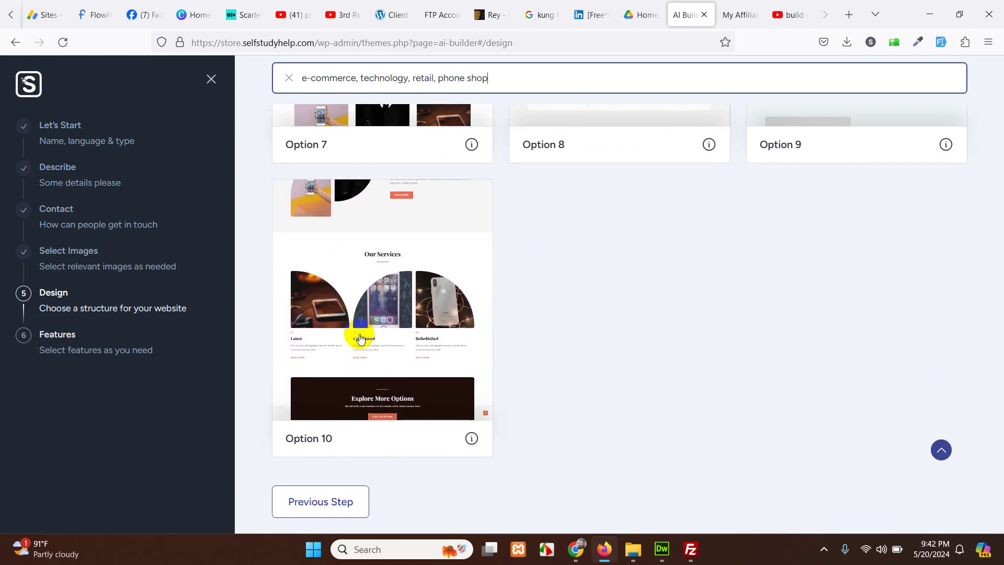
scroll(362, 338, "down", 1)
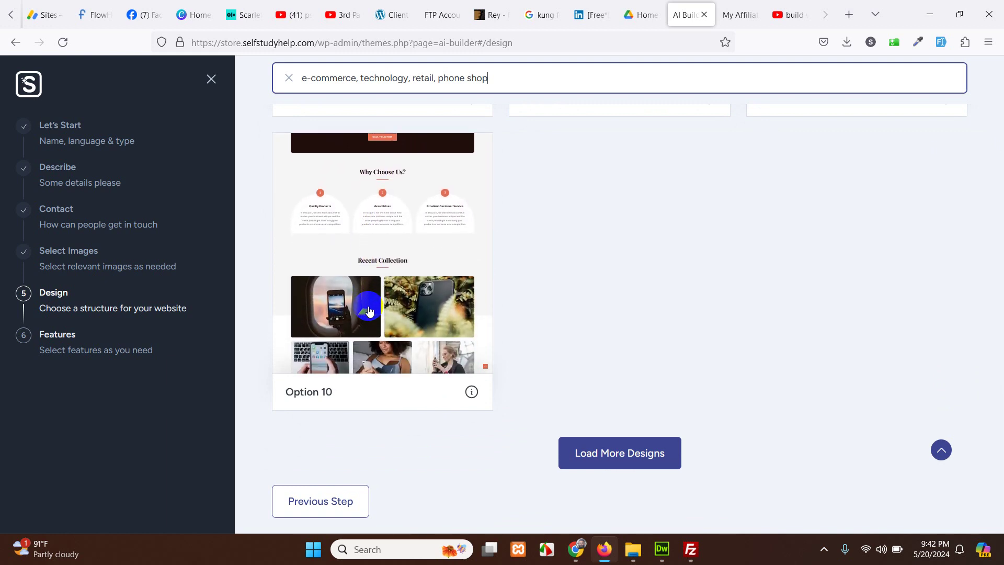
scroll(367, 310, "up", 4)
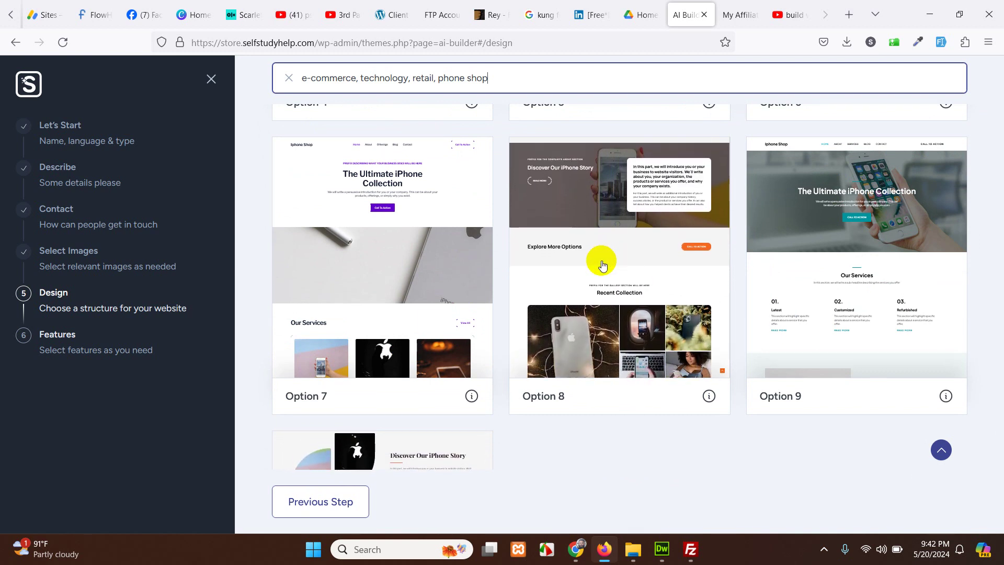
scroll(603, 265, "down", 1)
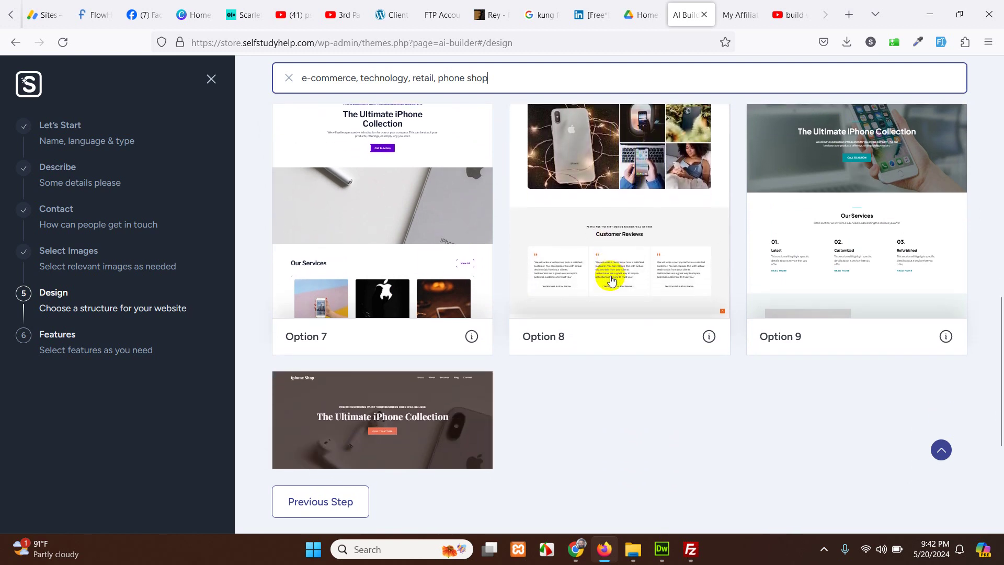
Preview the Option 8 structure and accept it to reach the Features step
left_click(612, 280)
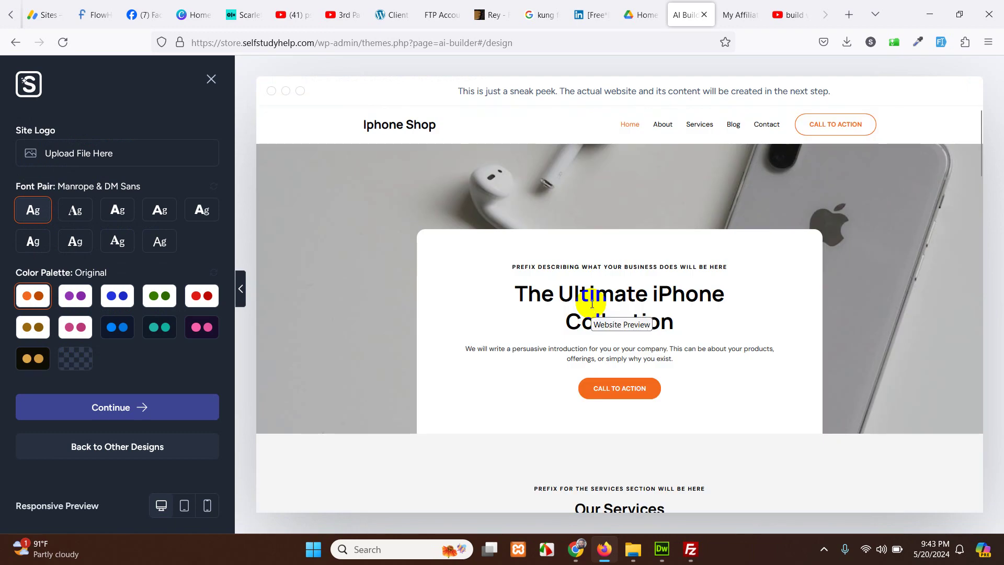
scroll(816, 235, "down", 5)
scroll(811, 331, "down", 5)
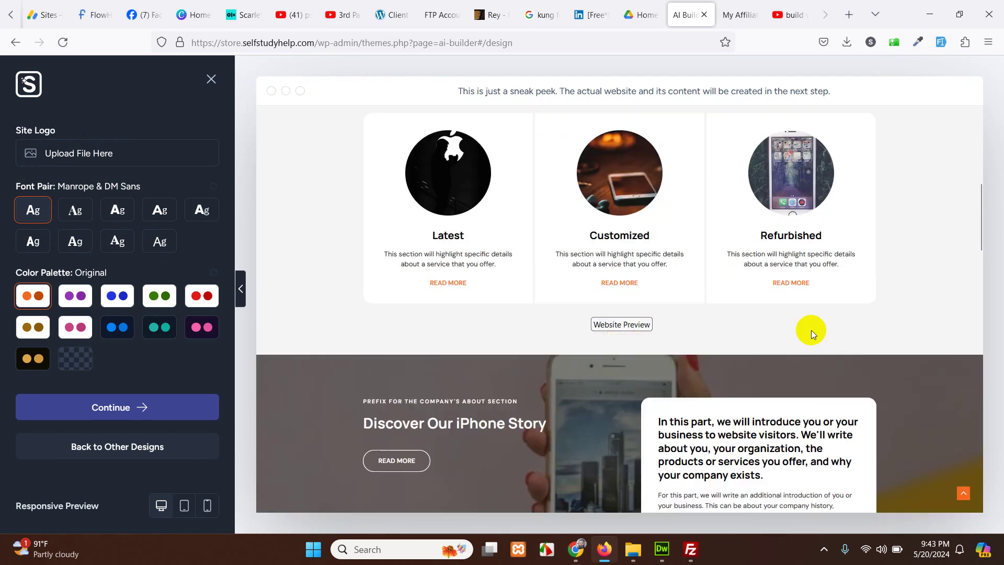
scroll(787, 353, "down", 5)
scroll(787, 350, "down", 6)
scroll(740, 382, "down", 6)
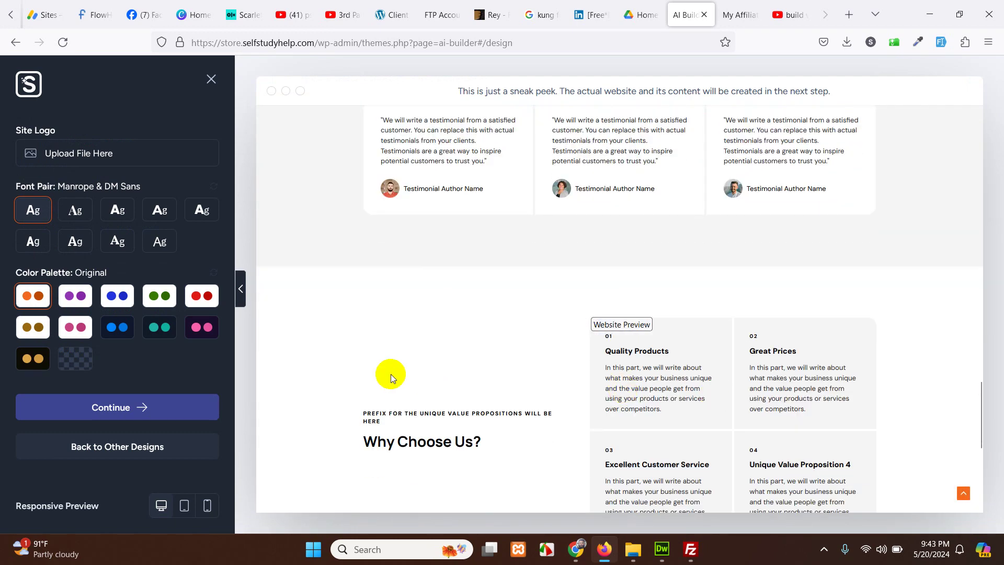
left_click(115, 412)
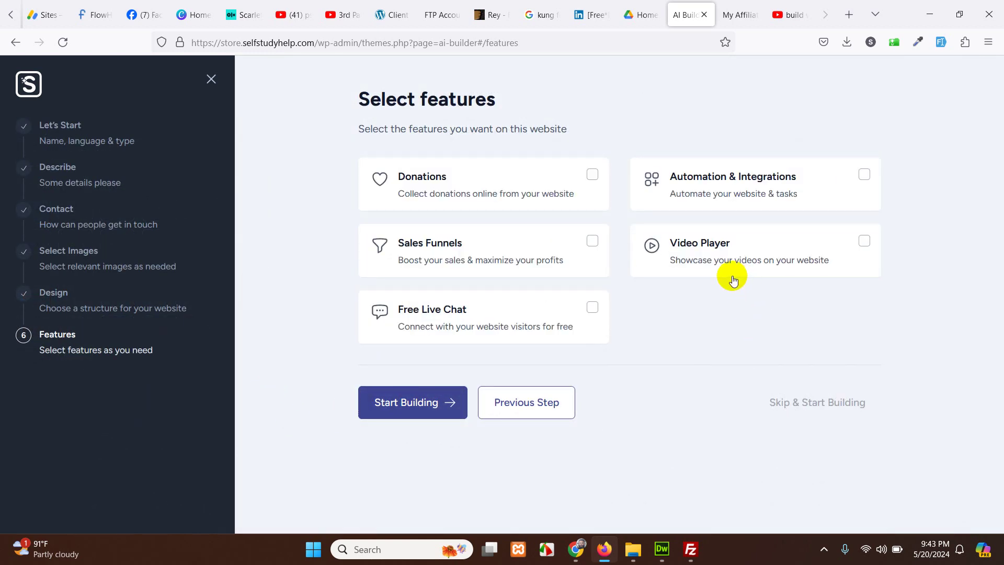
Add Free Live Chat and start building the Iphone Shop site
left_click(593, 310)
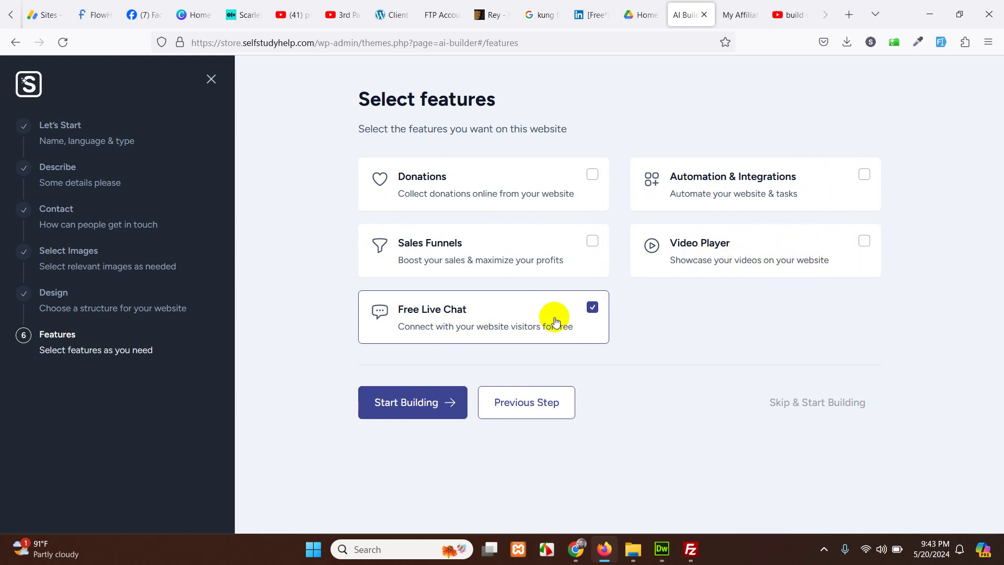
left_click(406, 406)
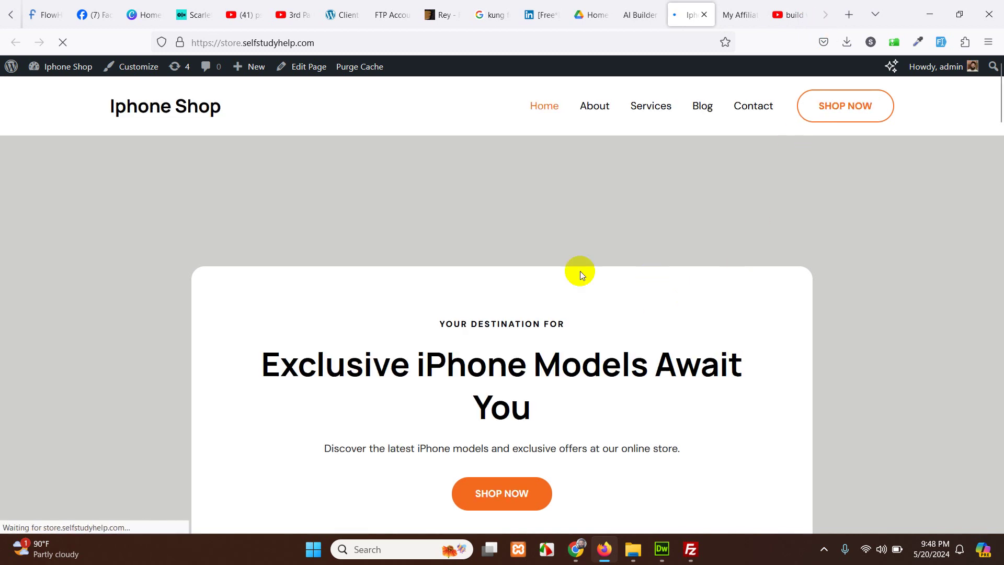
scroll(741, 324, "down", 5)
scroll(740, 324, "down", 5)
scroll(739, 324, "up", 5)
scroll(739, 324, "up", 5)
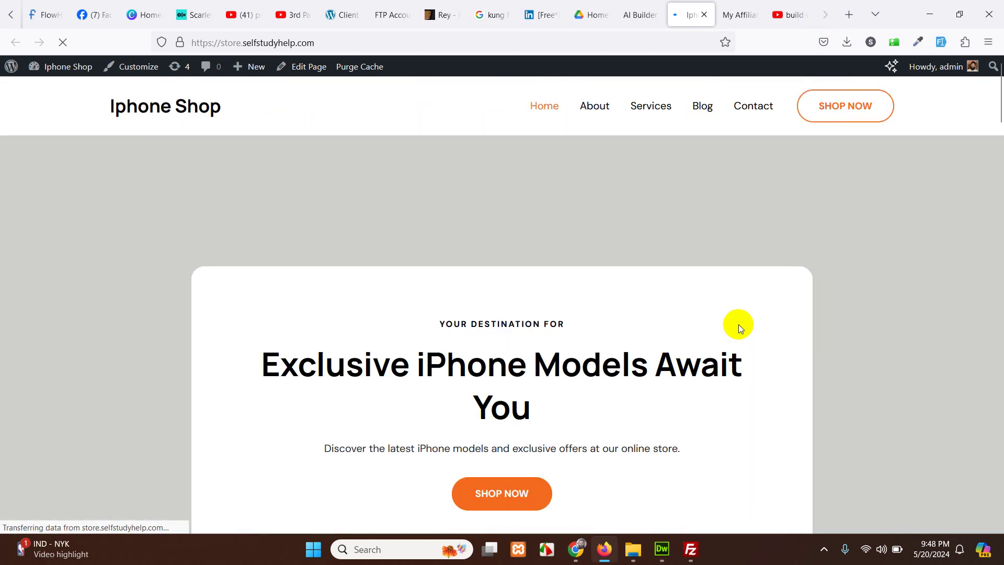
scroll(502, 343, "down", 5)
scroll(566, 278, "down", 5)
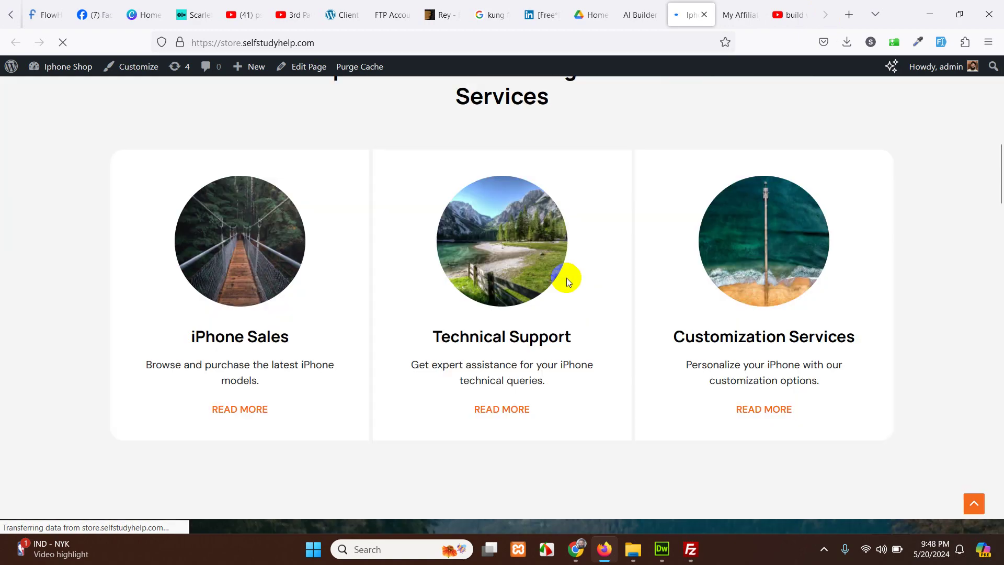
scroll(596, 298, "down", 5)
scroll(611, 320, "down", 5)
scroll(611, 319, "down", 5)
scroll(611, 319, "down", 5)
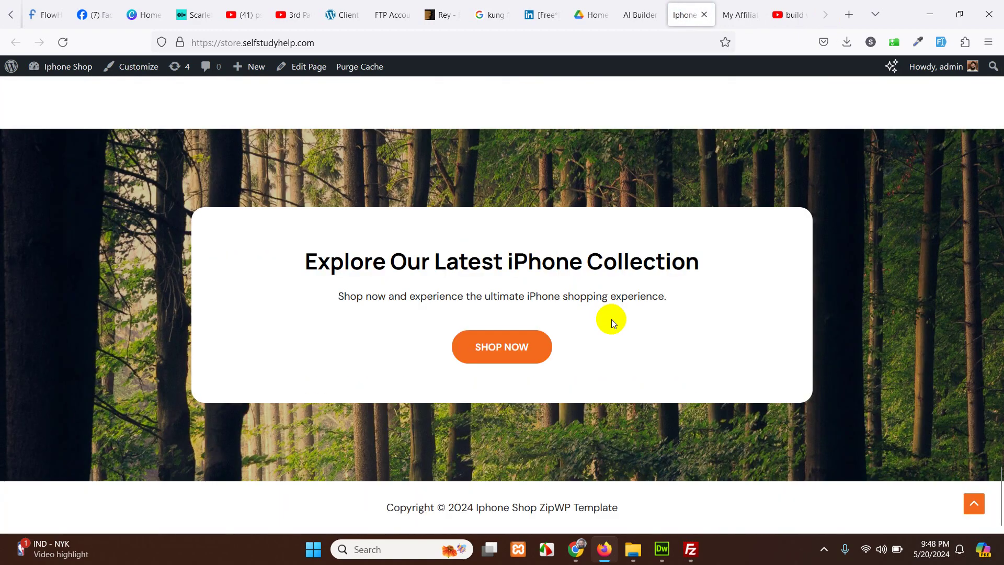
scroll(666, 339, "up", 5)
scroll(670, 326, "up", 5)
scroll(671, 325, "up", 5)
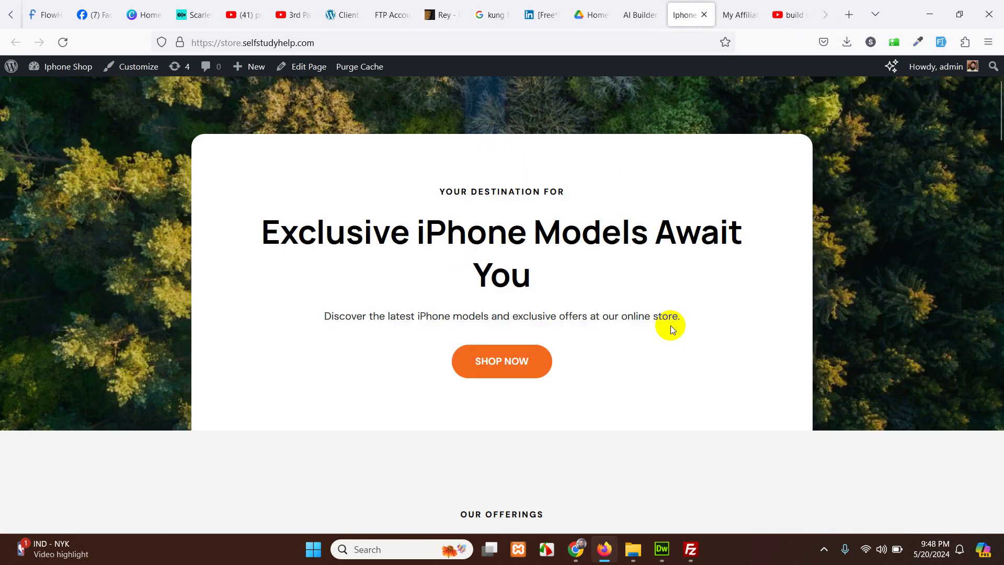
scroll(671, 325, "up", 3)
Visit the Iphone Shop's /shop address, which reports the page doesn't exist
left_click(732, 15)
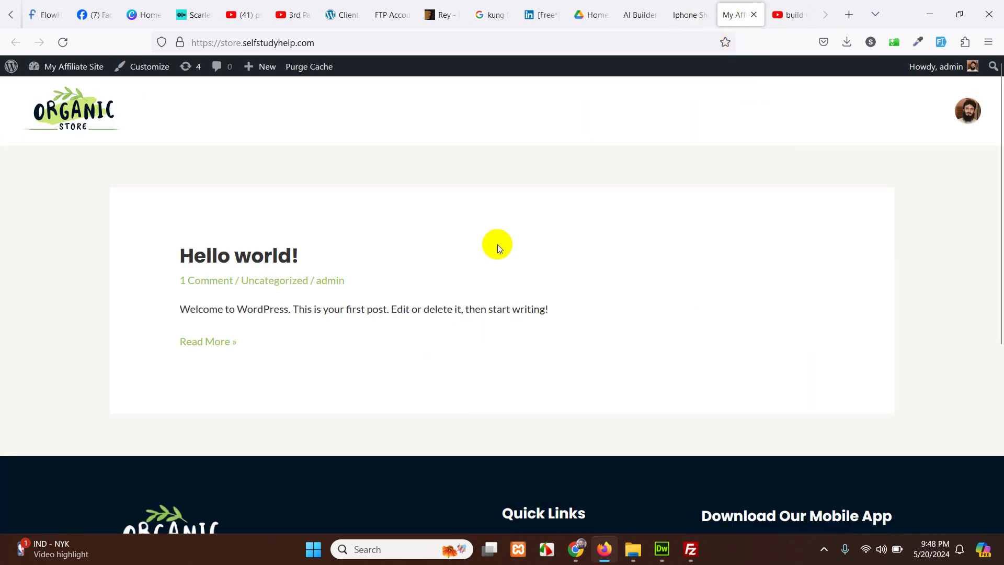
scroll(469, 317, "down", 2)
scroll(469, 316, "down", 3)
scroll(469, 316, "up", 5)
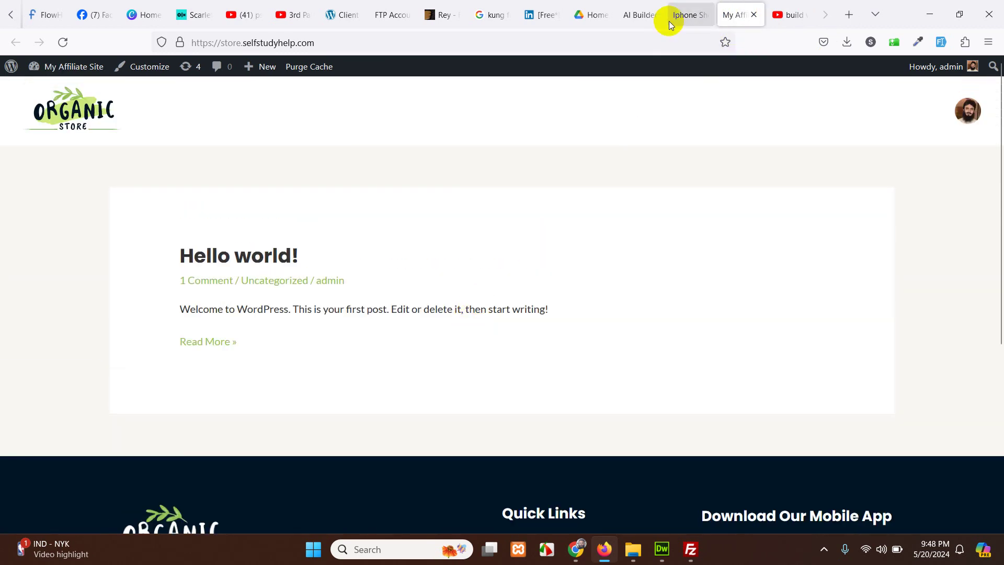
left_click(685, 15)
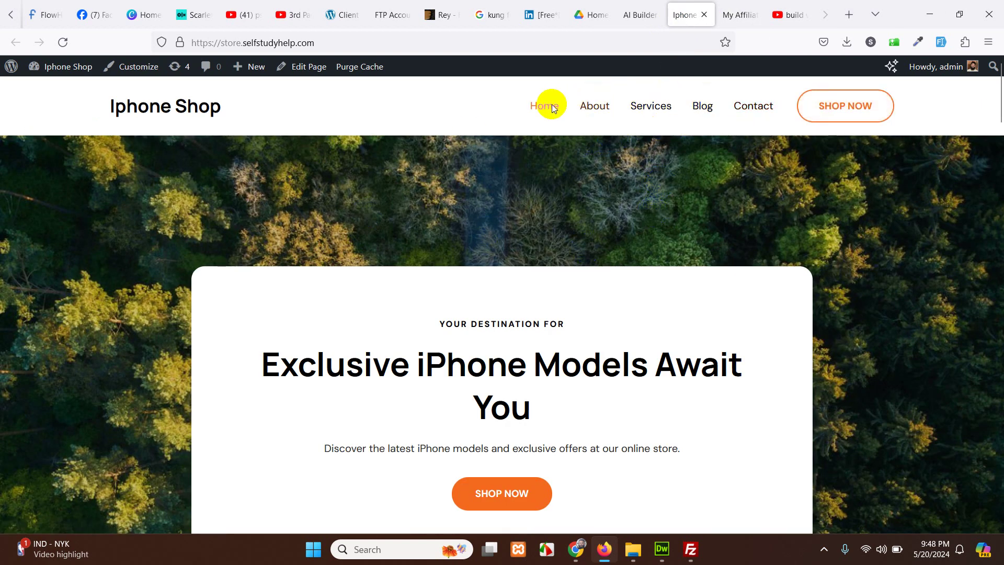
left_click(809, 108)
scroll(494, 212, "down", 1)
scroll(587, 210, "up", 1)
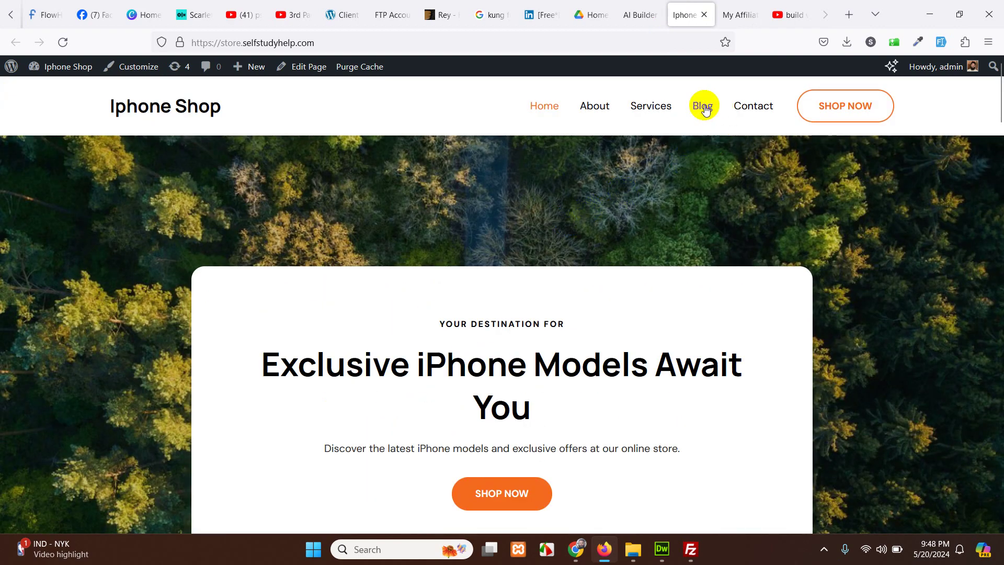
left_click(325, 43)
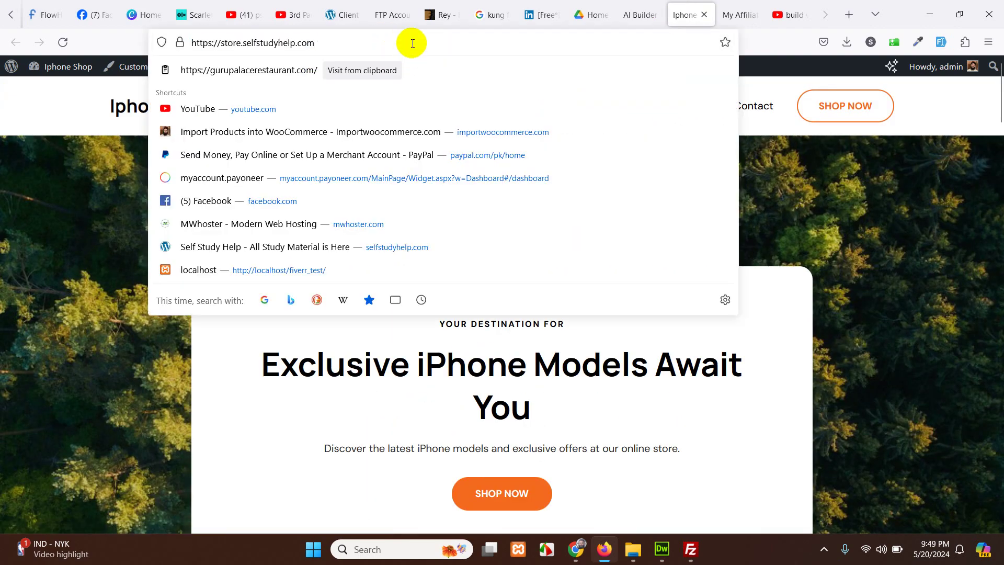
type("/shop")
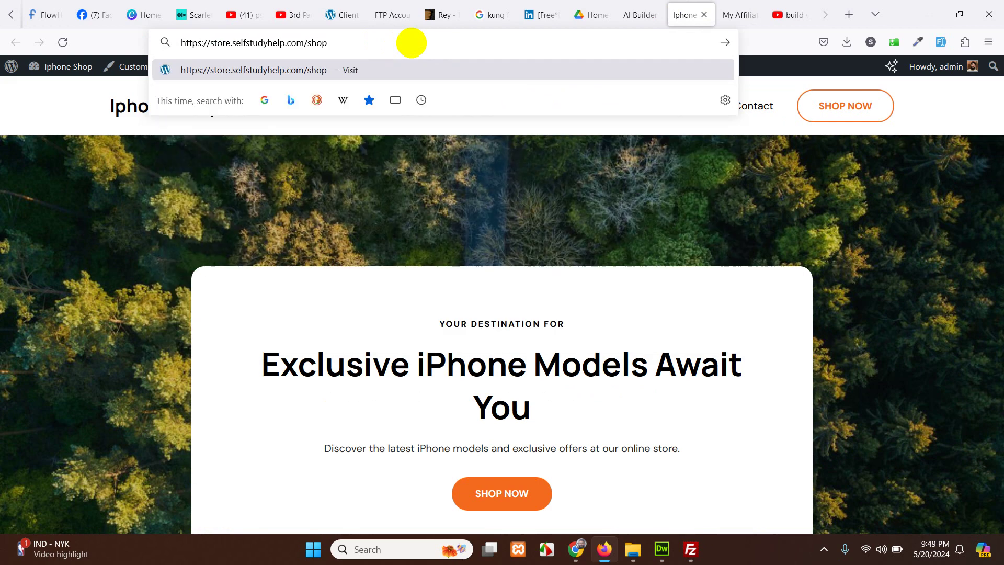
key("Return")
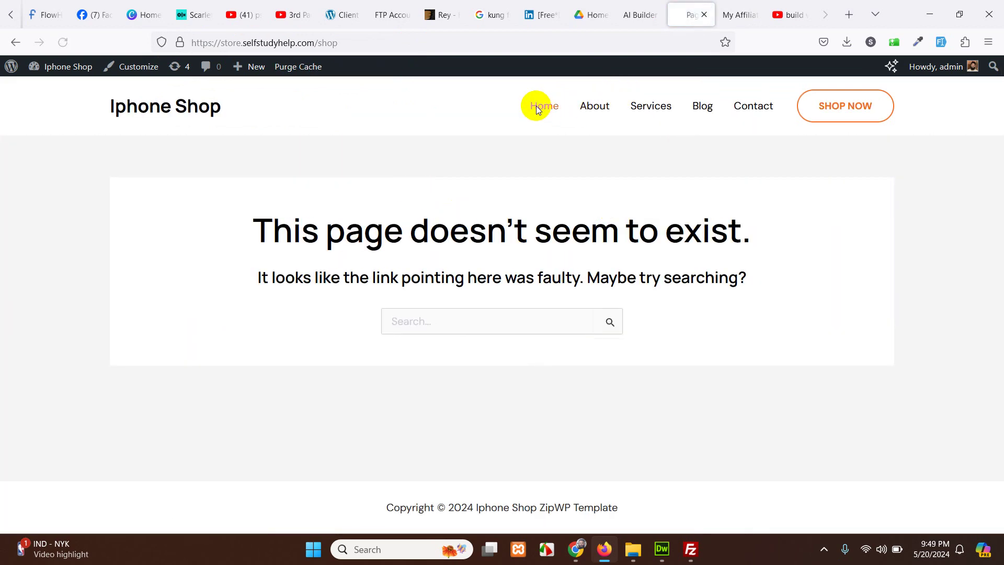
Go from the builder screen to the admin dashboard and its Add New Plugin page
left_click(638, 14)
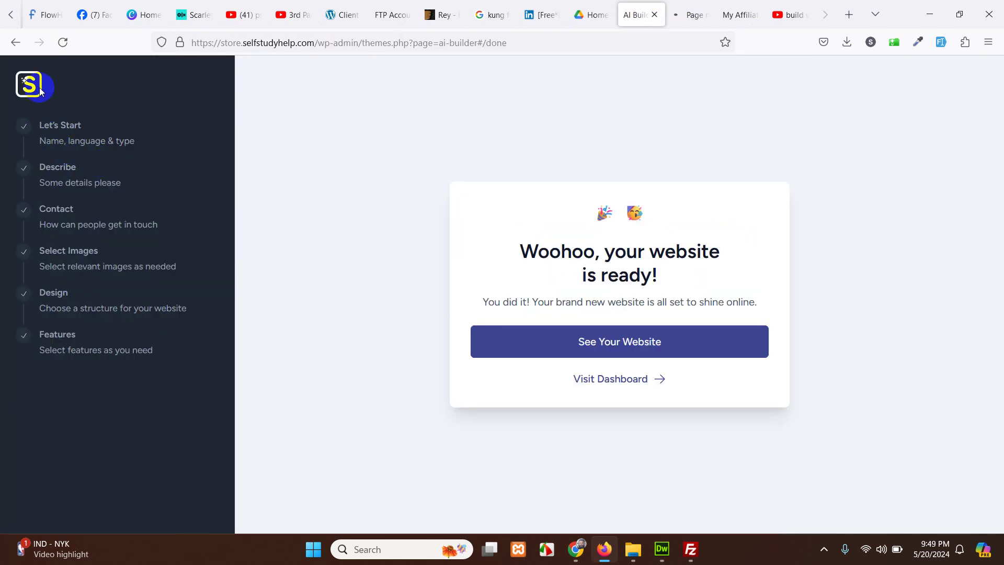
left_click(603, 380)
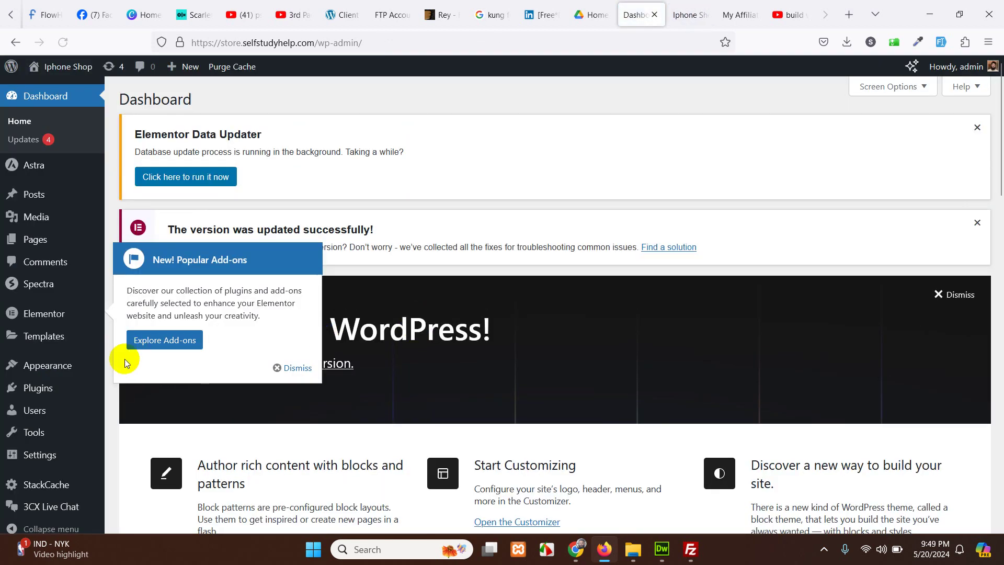
scroll(55, 408, "down", 3)
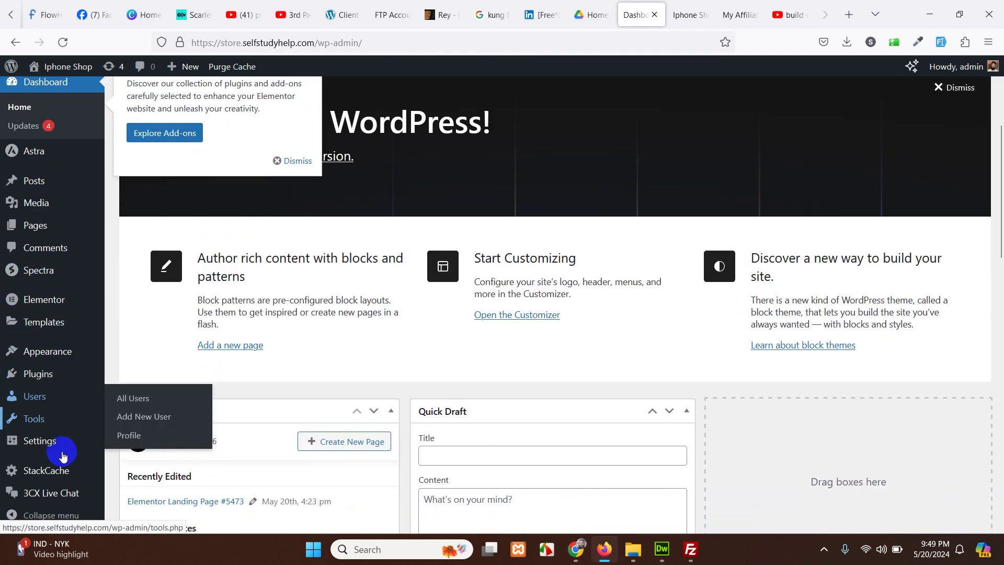
scroll(58, 432, "up", 3)
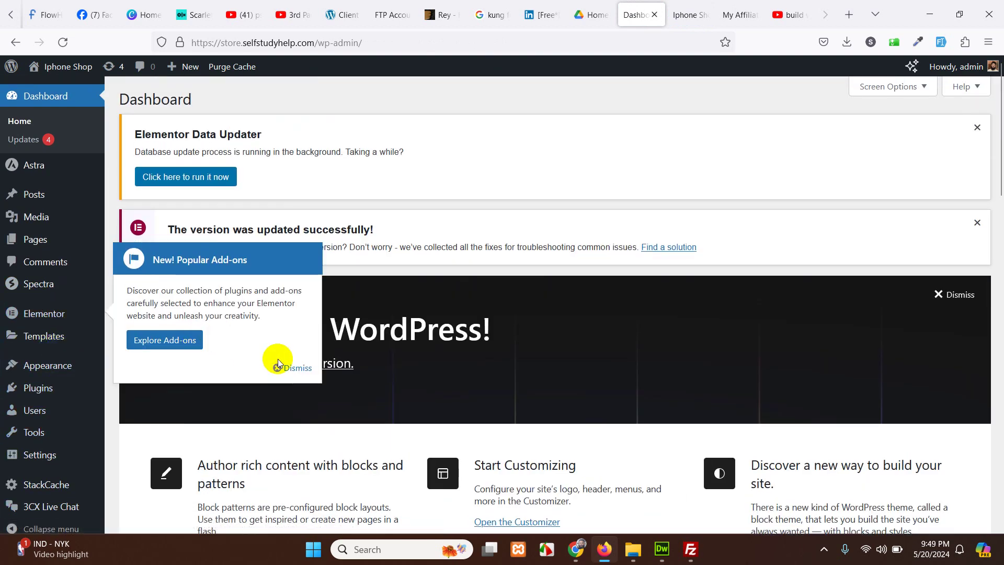
left_click(291, 367)
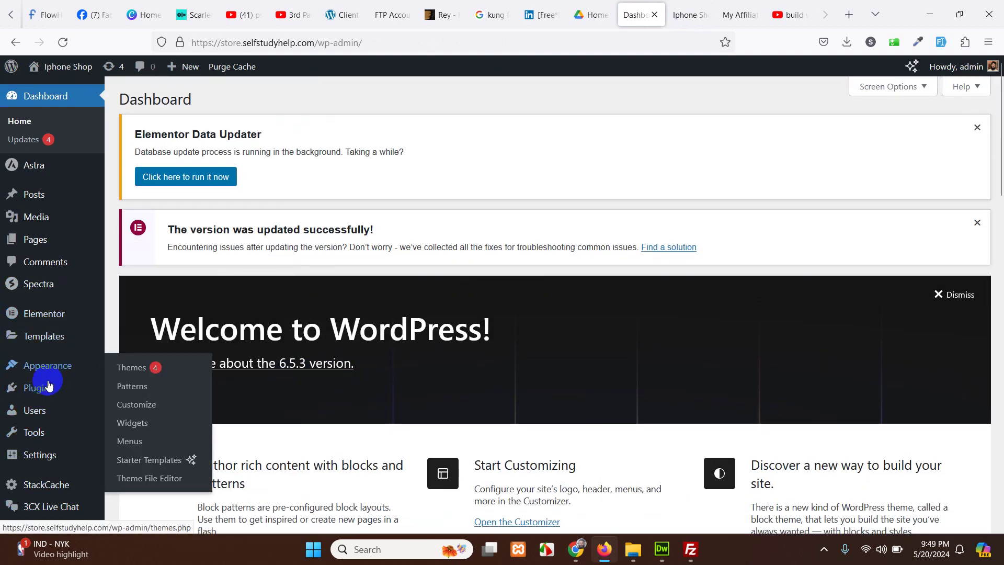
mouse_move(38, 388)
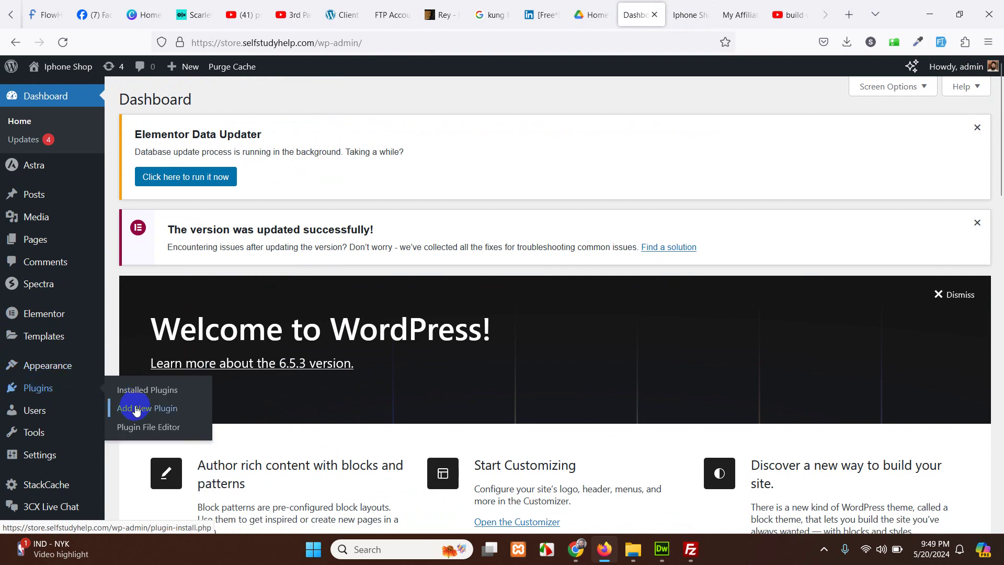
left_click(136, 410)
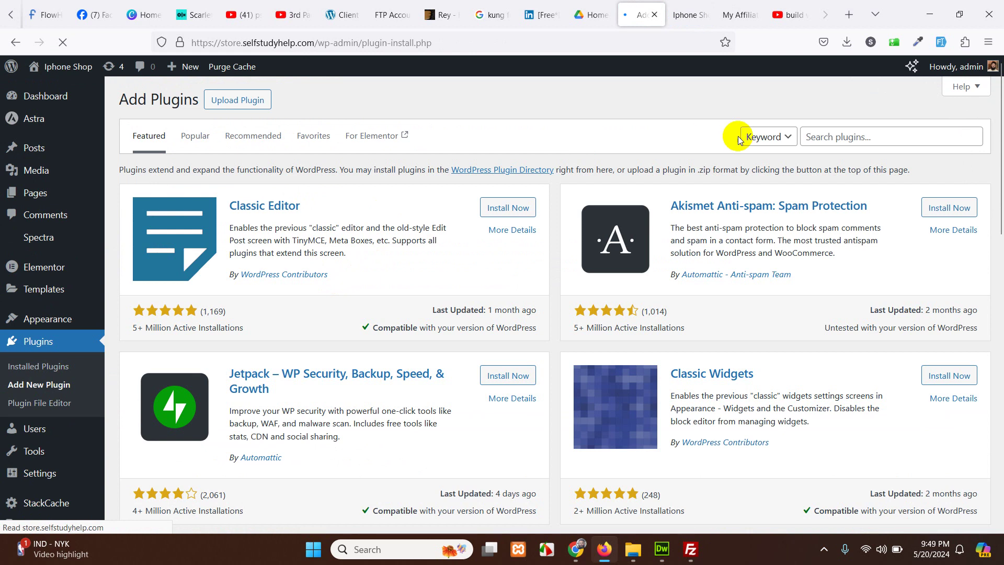
Search the plugin directory for 'woocommerce' and install the WooCommerce plugin
left_click(834, 137)
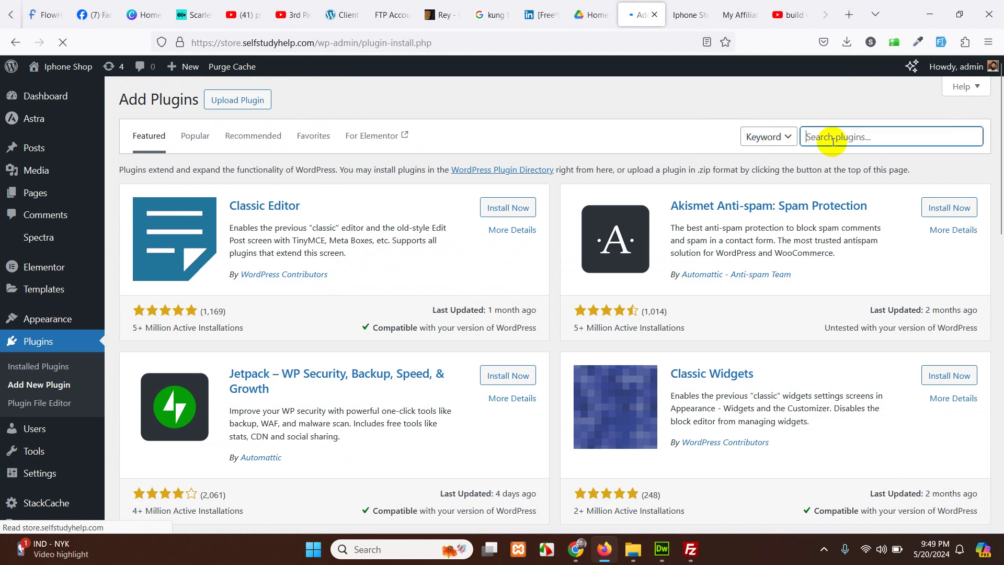
type("woo")
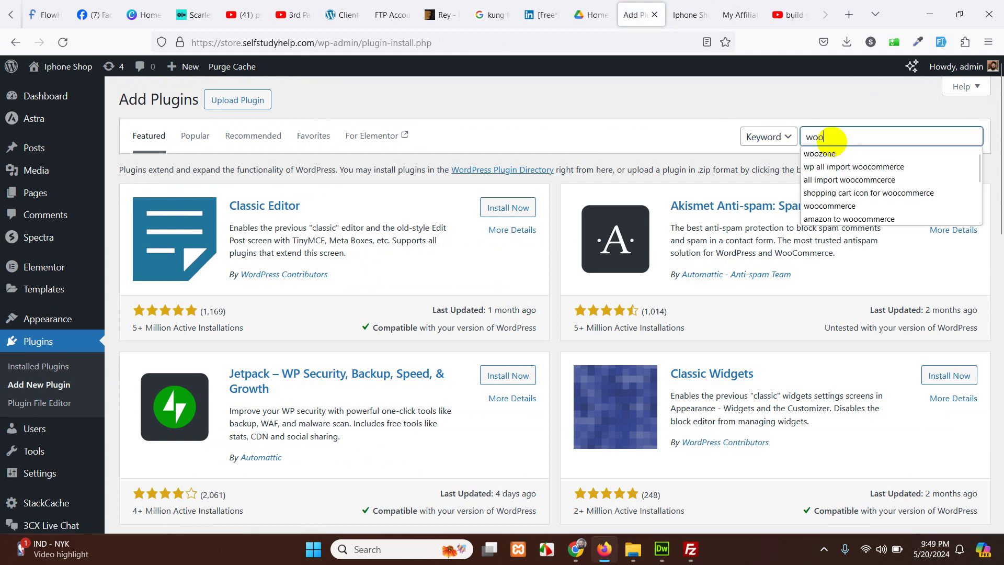
type("commerce")
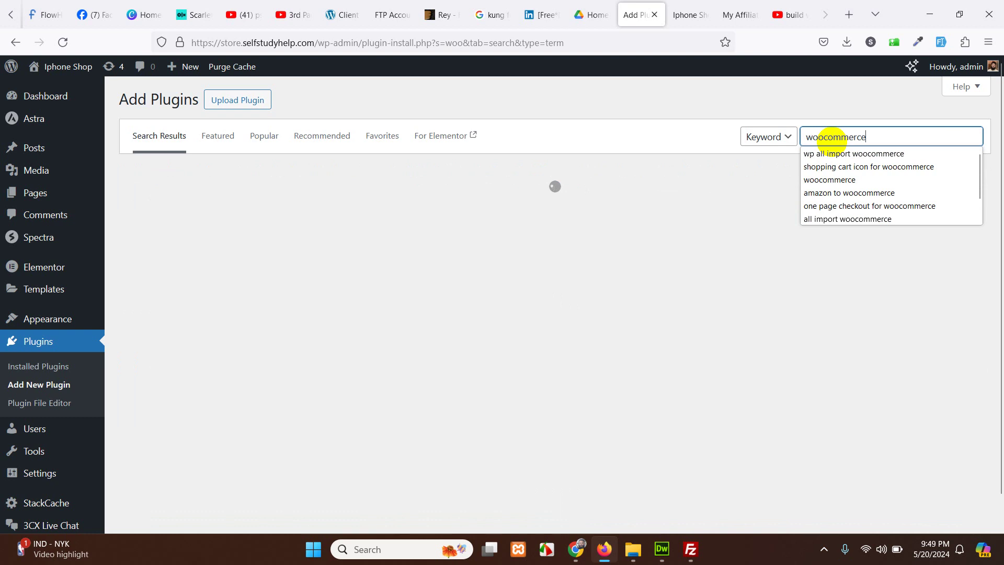
key("Return")
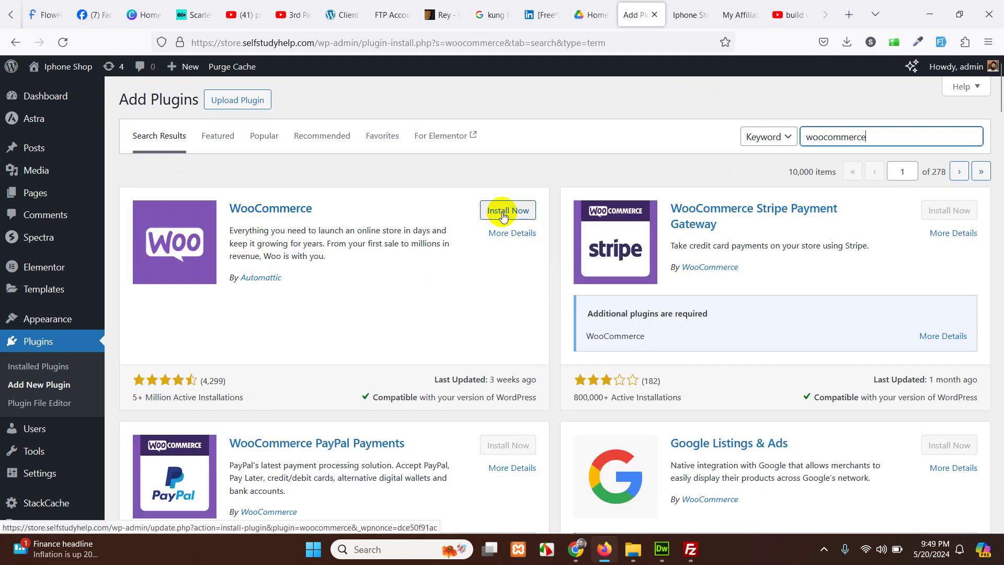
left_click(506, 211)
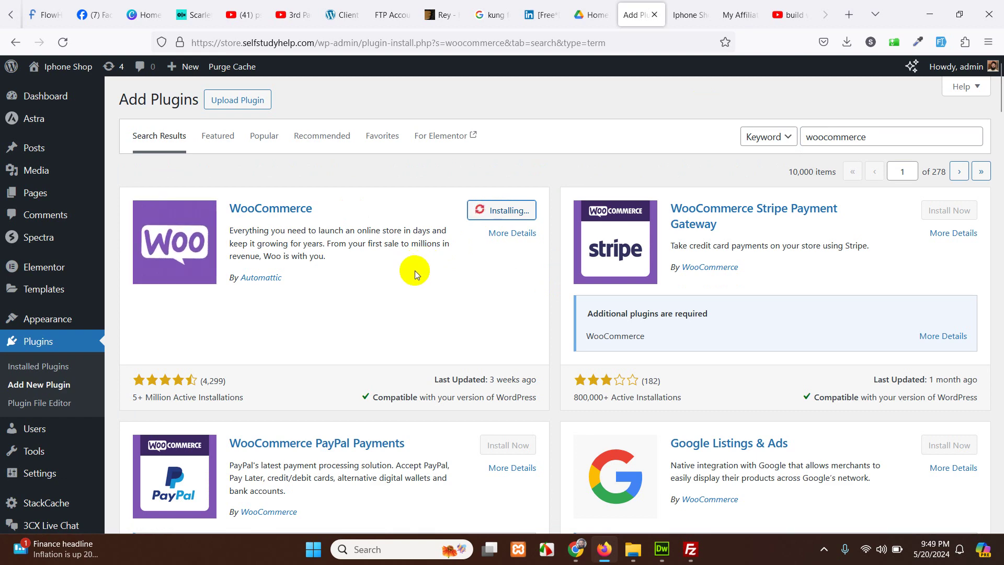
scroll(567, 331, "down", 2)
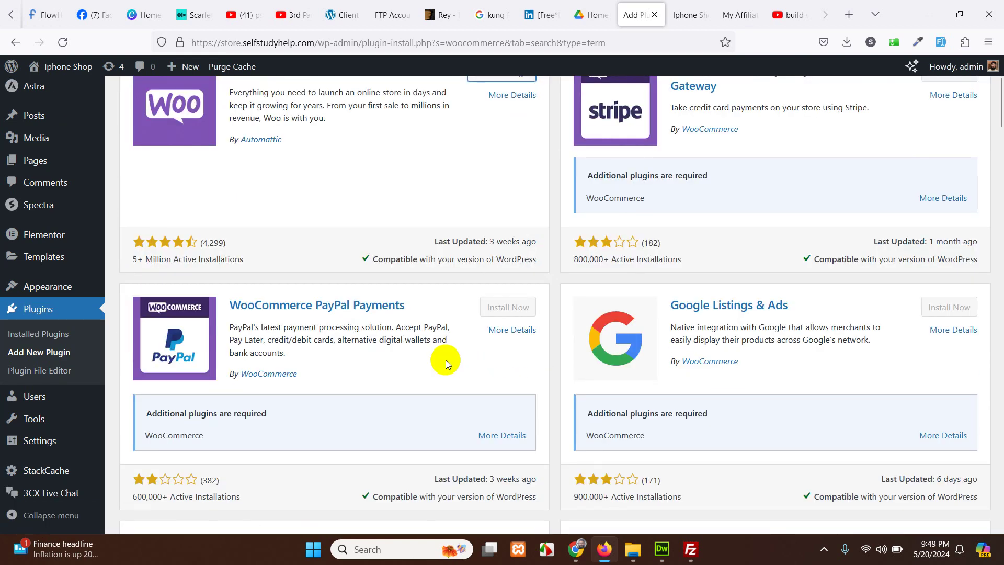
scroll(430, 367, "up", 2)
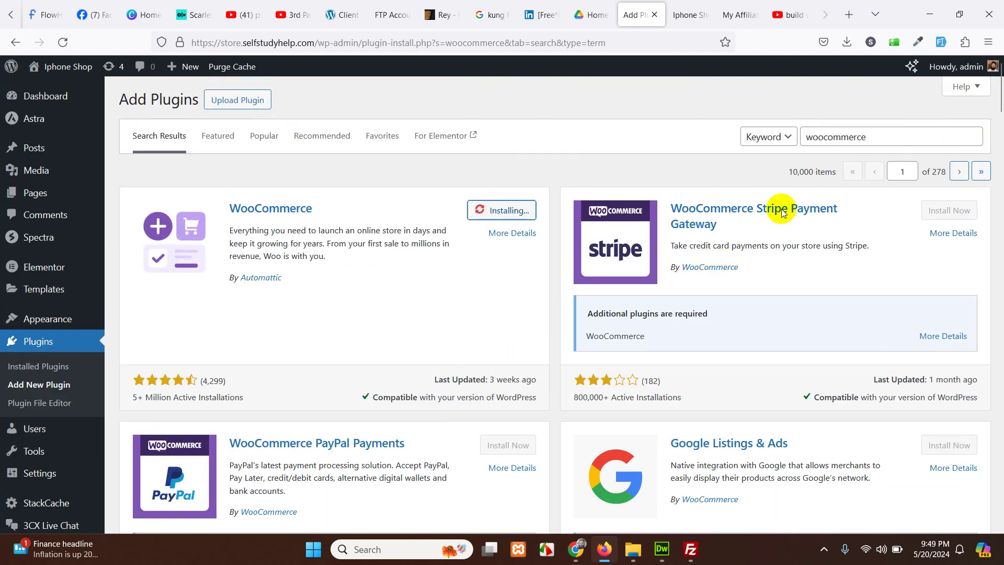
scroll(395, 366, "down", 2)
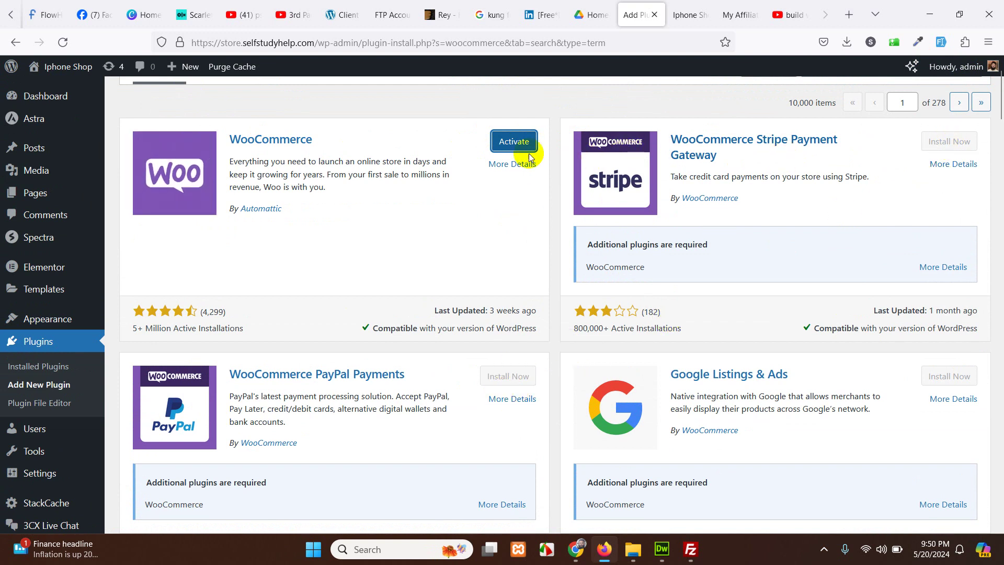
Activate WooCommerce, then install and activate WooCommerce PayPal Payments
left_click(513, 142)
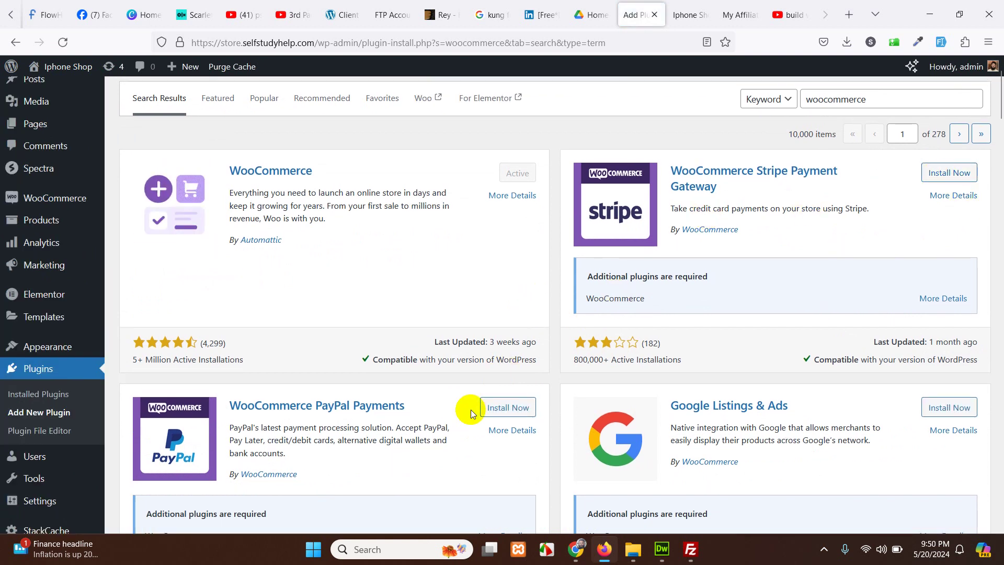
left_click(494, 407)
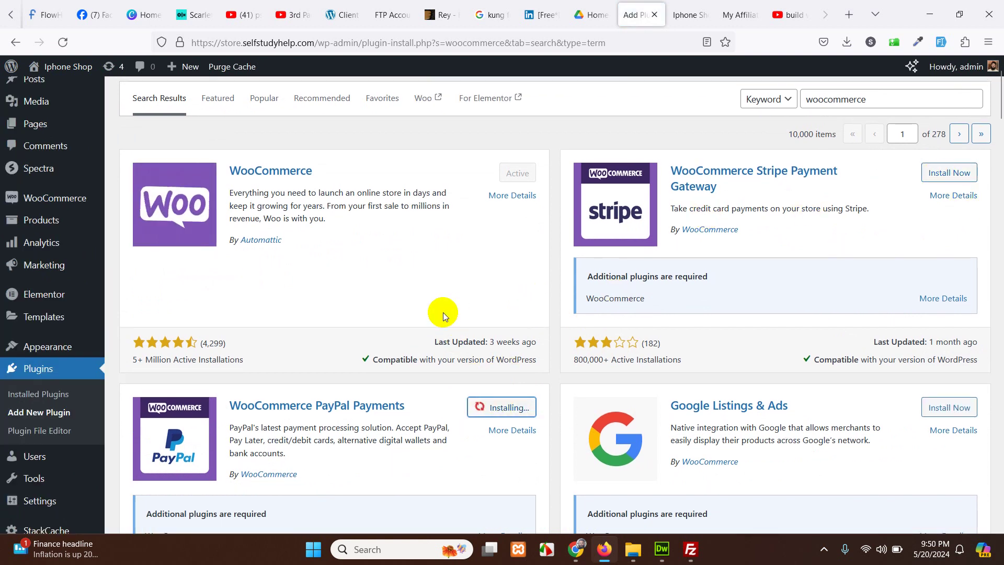
scroll(443, 312, "down", 3)
scroll(456, 300, "down", 1)
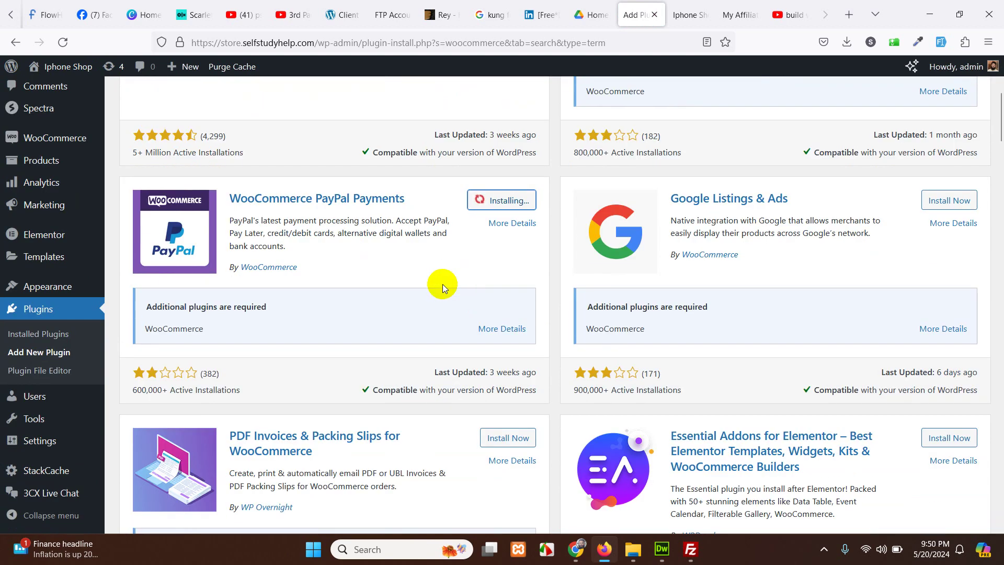
scroll(442, 284, "up", 4)
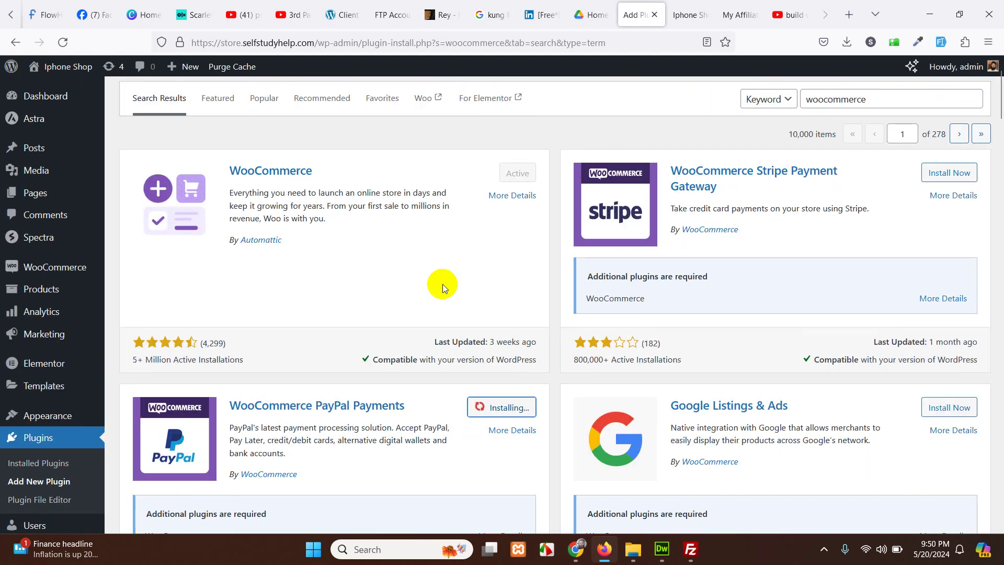
scroll(443, 284, "down", 1)
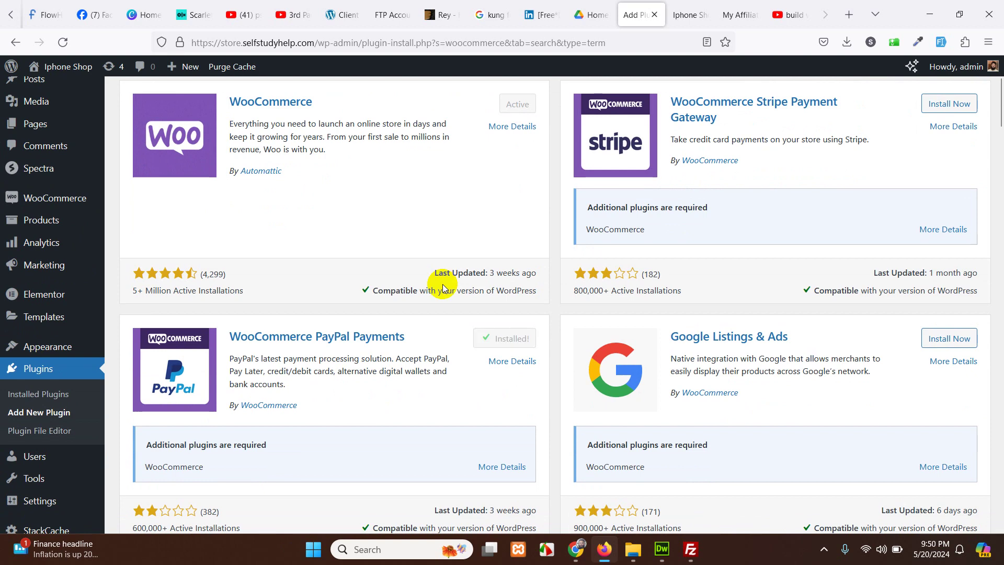
scroll(443, 289, "up", 1)
left_click(511, 407)
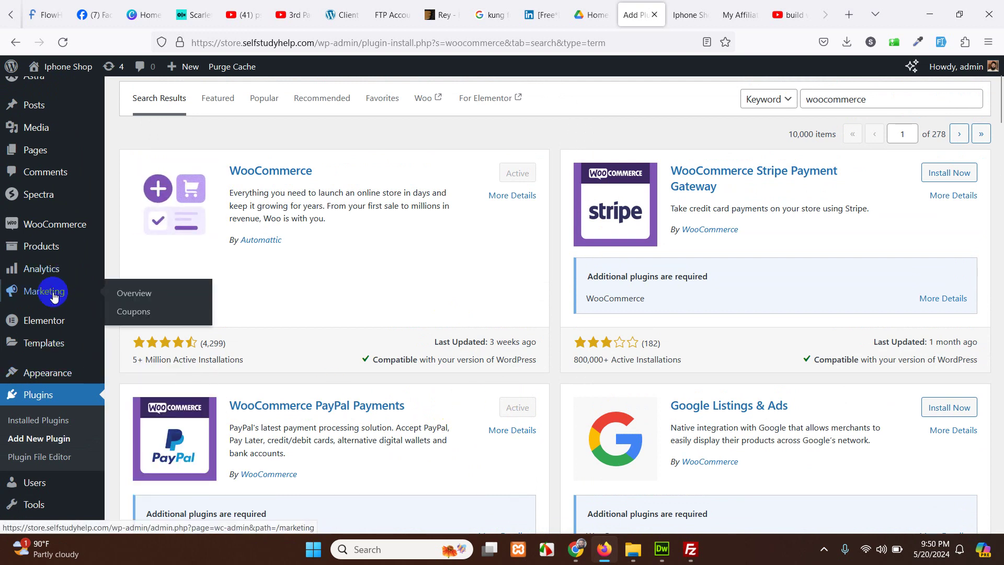
View the Products admin page, then load the live store's /shop address showing no products found
mouse_move(42, 220)
left_click(43, 246)
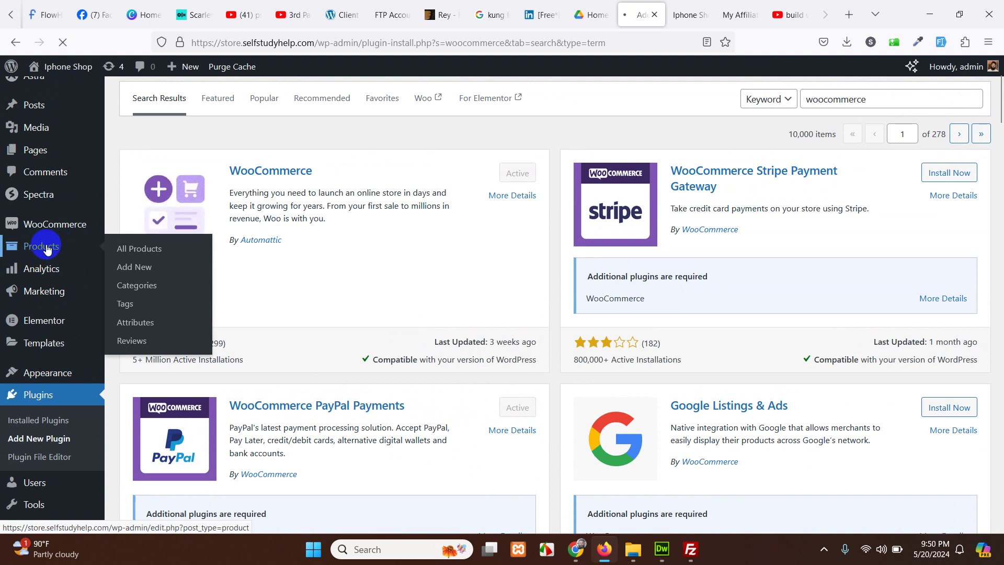
left_click(134, 266)
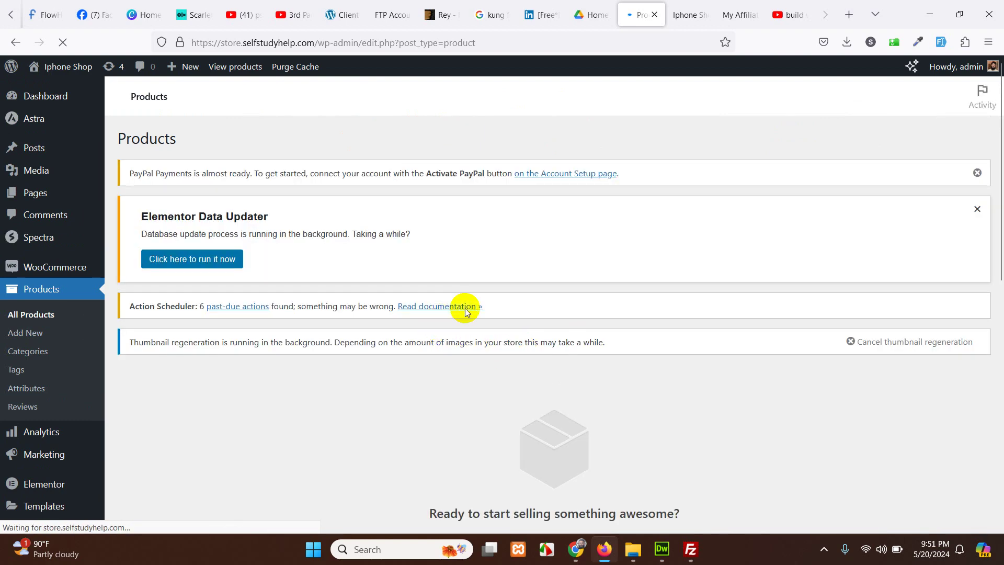
scroll(508, 310, "down", 3)
scroll(508, 310, "down", 3)
left_click(684, 14)
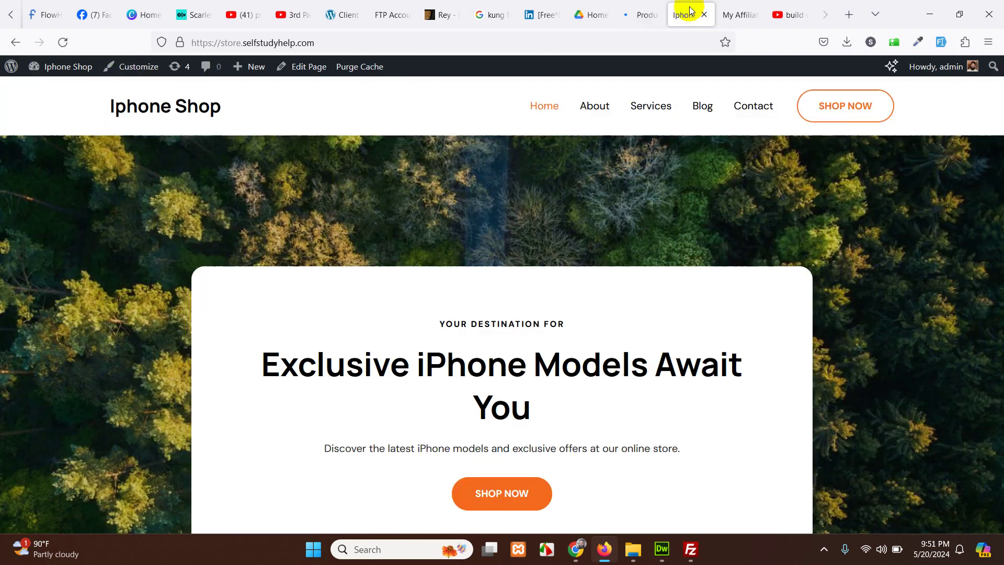
left_click(259, 43)
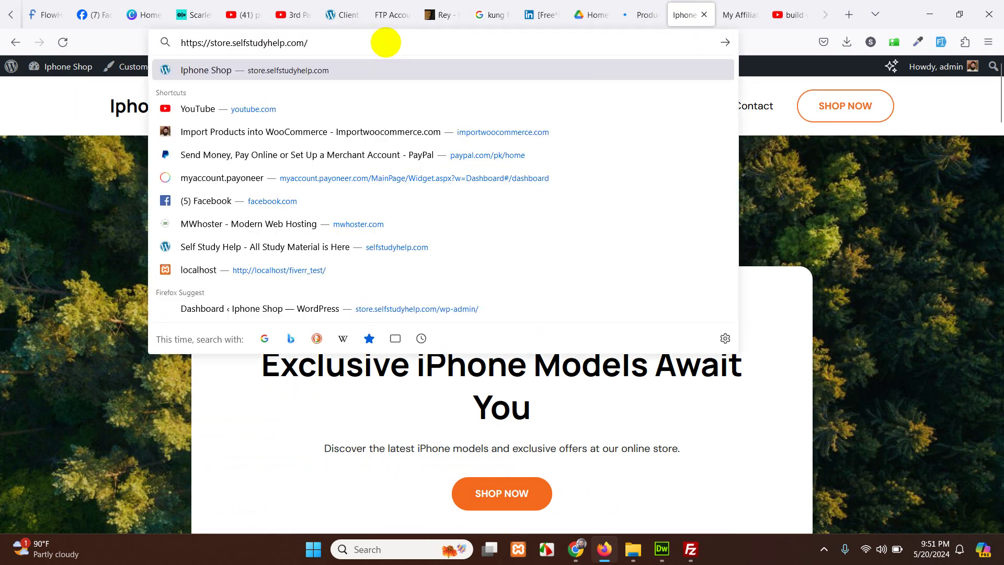
type("/shop")
key("Return")
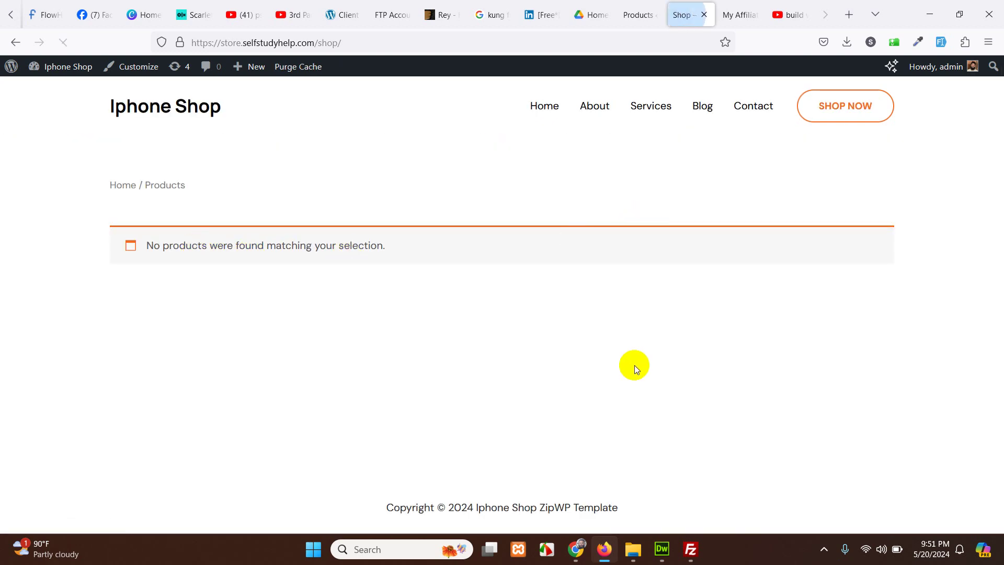
Go to the store homepage, then back to the Products admin tab with its database update notice
left_click(539, 114)
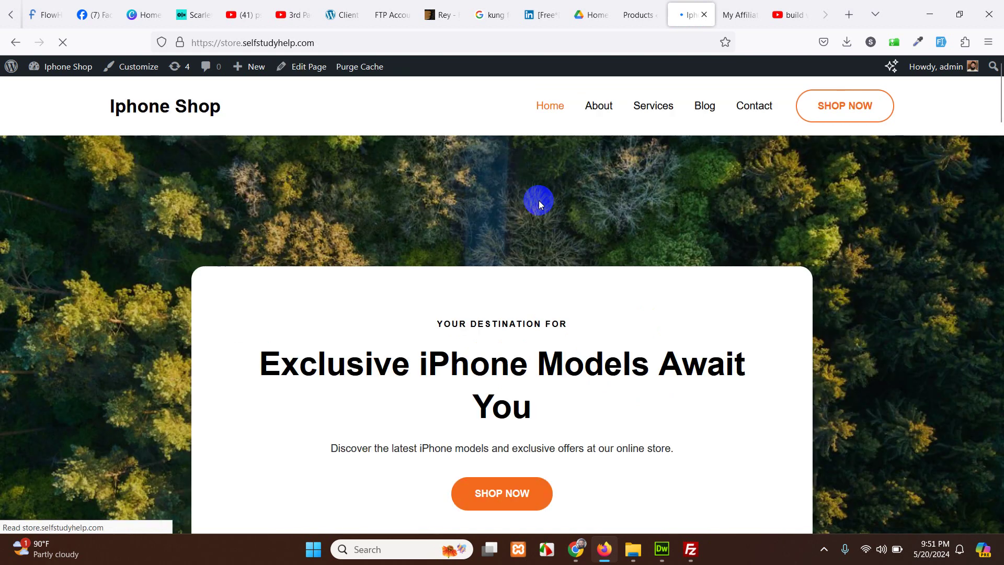
scroll(576, 300, "down", 2)
scroll(575, 300, "down", 3)
scroll(574, 300, "up", 6)
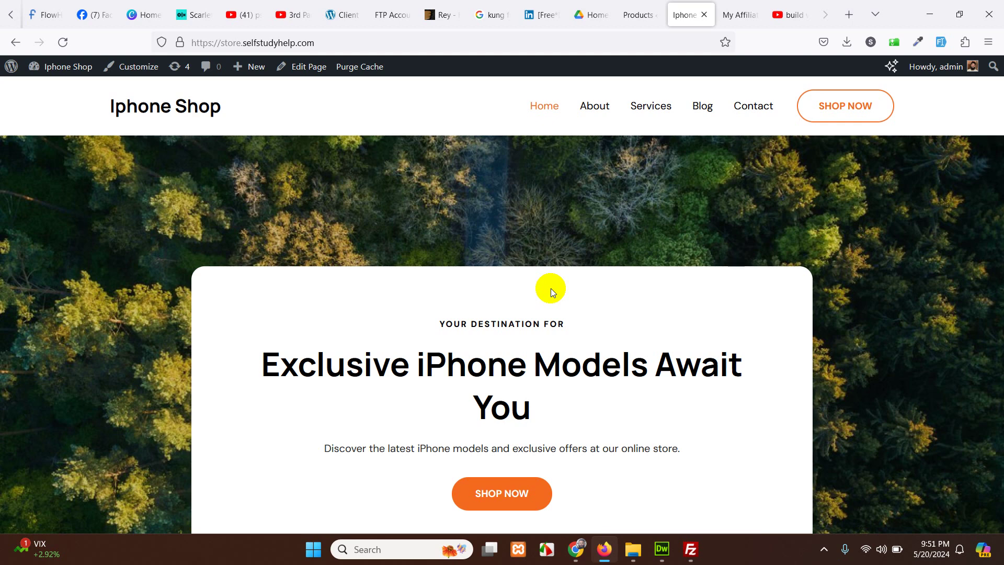
left_click(629, 17)
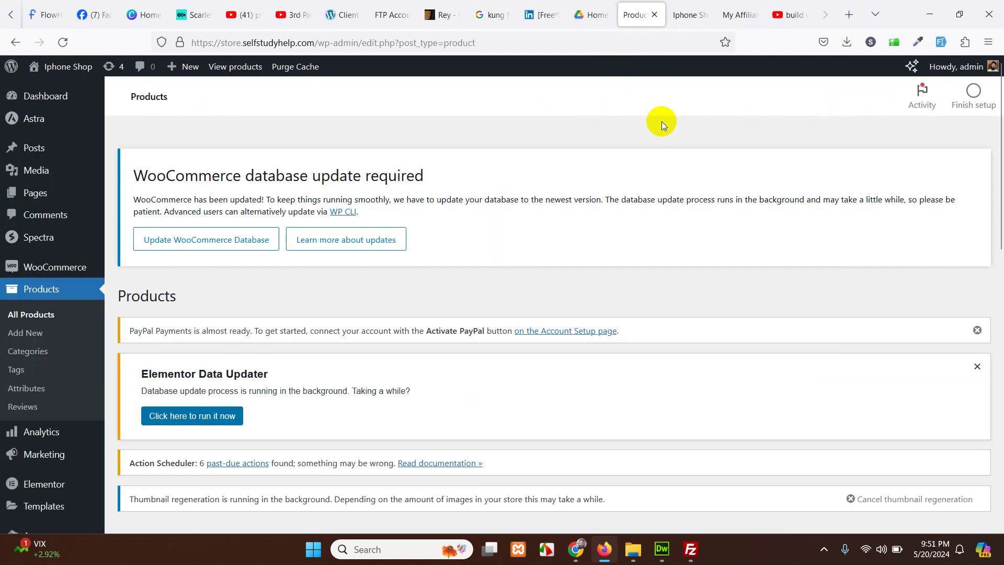